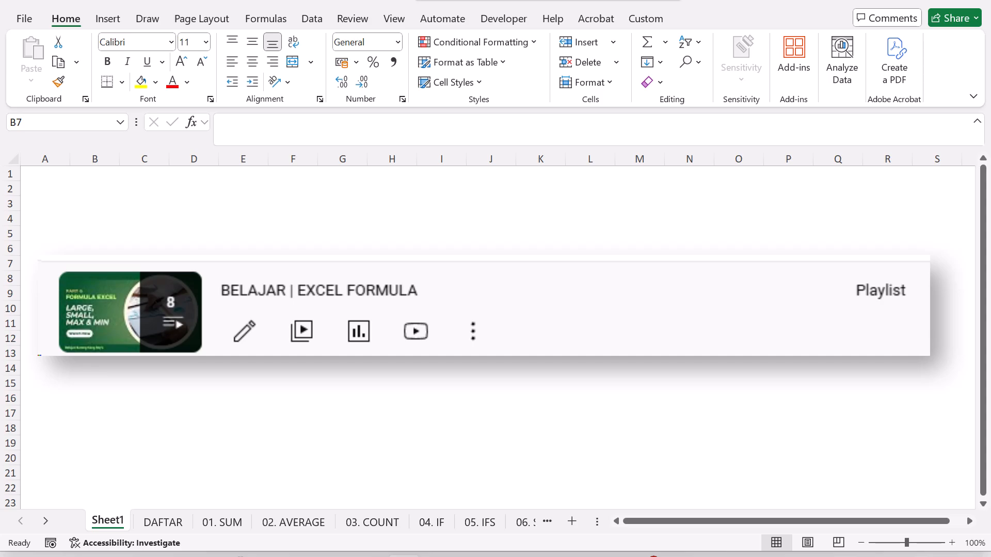
Step: On the DAFTAR sheet, copy the ->> link from the INDEX + MATCH row into the XLOOKUP row of column F
left_click(163, 523)
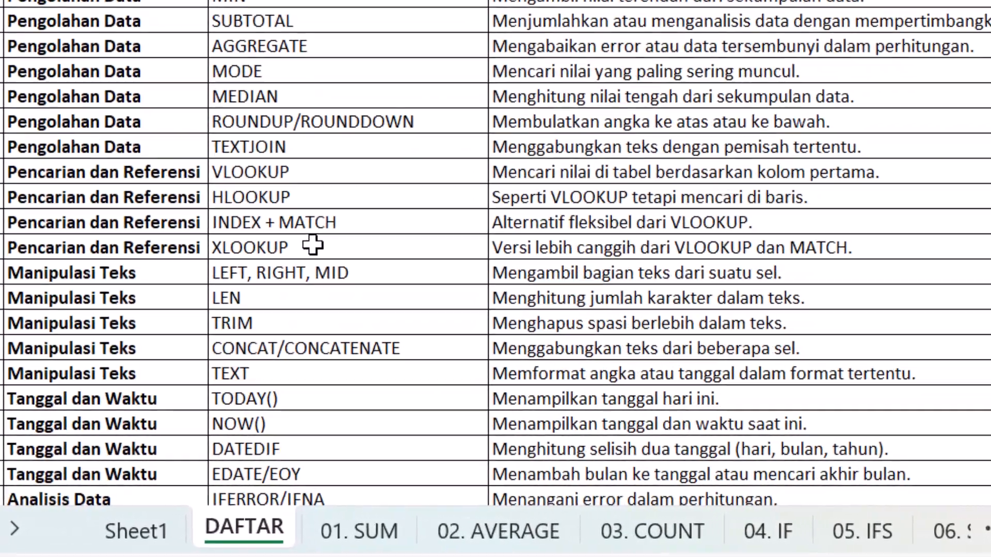
left_click(196, 377)
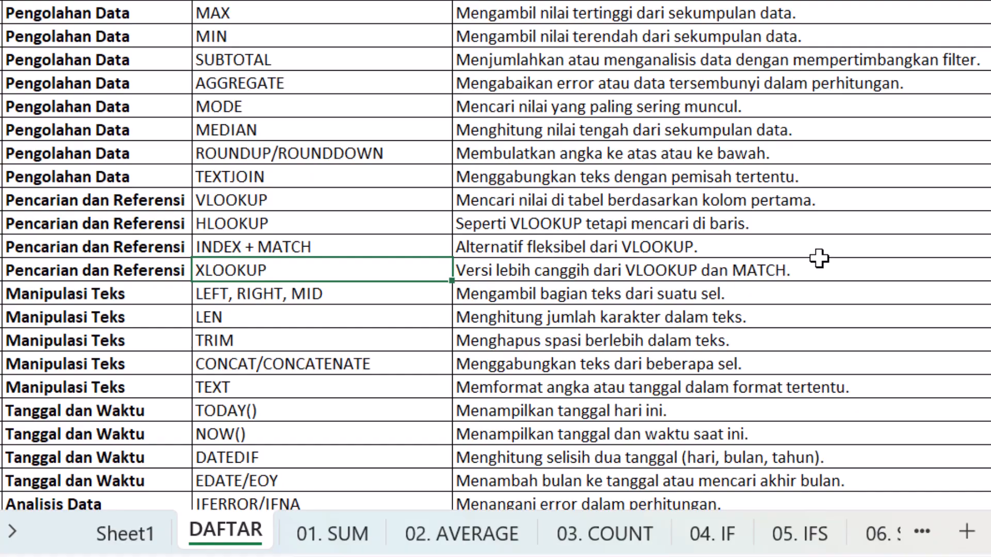
left_click(903, 239)
left_click(987, 342)
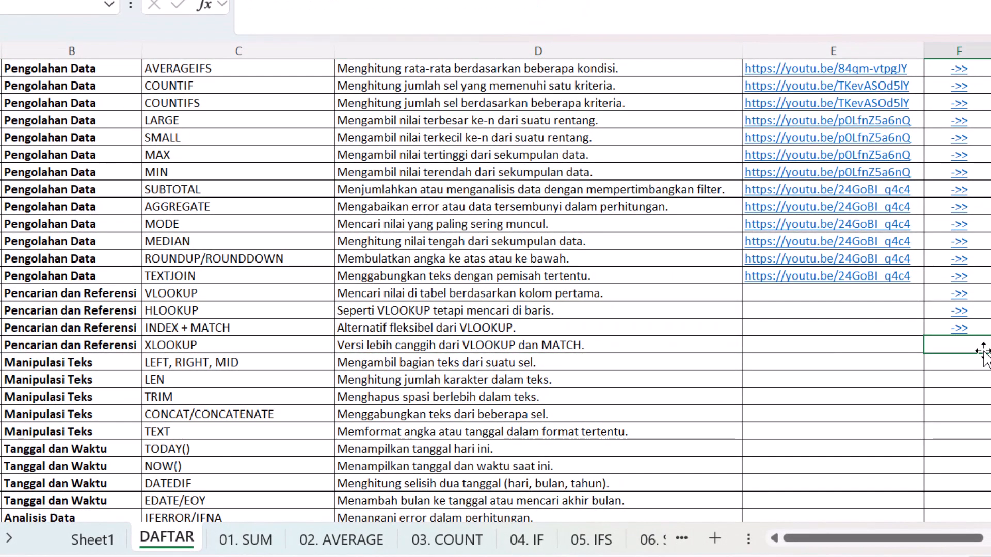
key("Up")
key("ctrl+c")
key("Down")
key("ctrl+v")
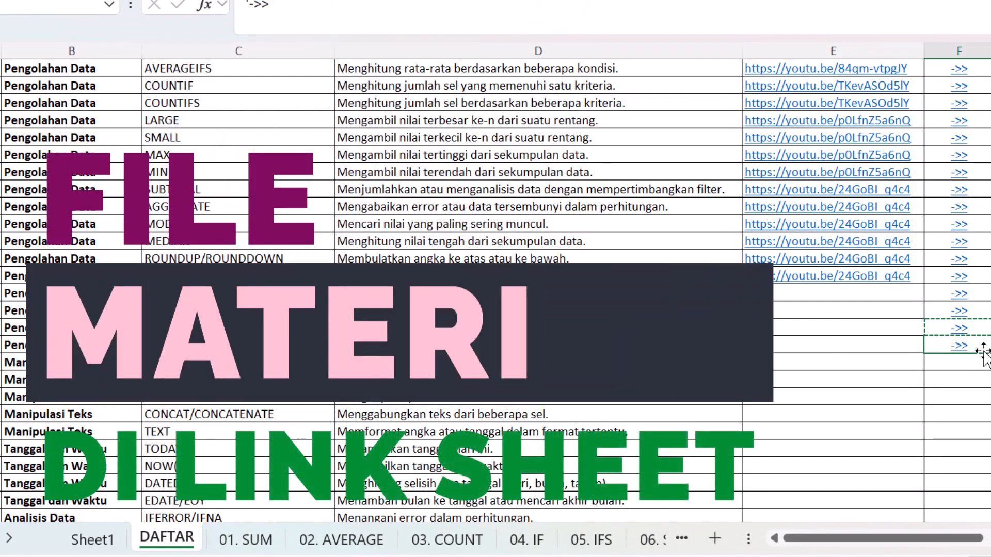
Step: Edit the XLOOKUP row's ->> hyperlink so it points to the sheet '15. XLOOKUP' in this document
right_click(971, 346)
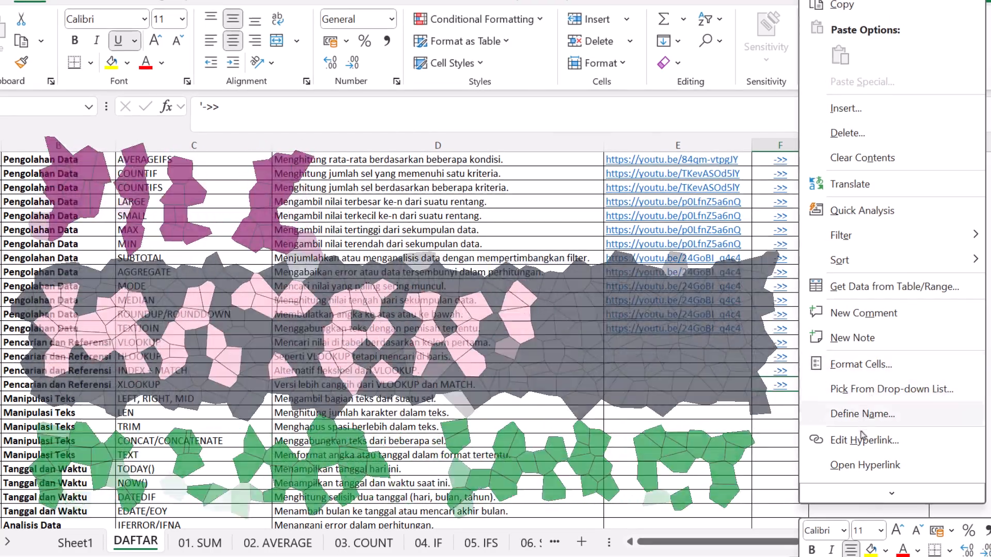
left_click(863, 439)
scroll(619, 444, "down", 2)
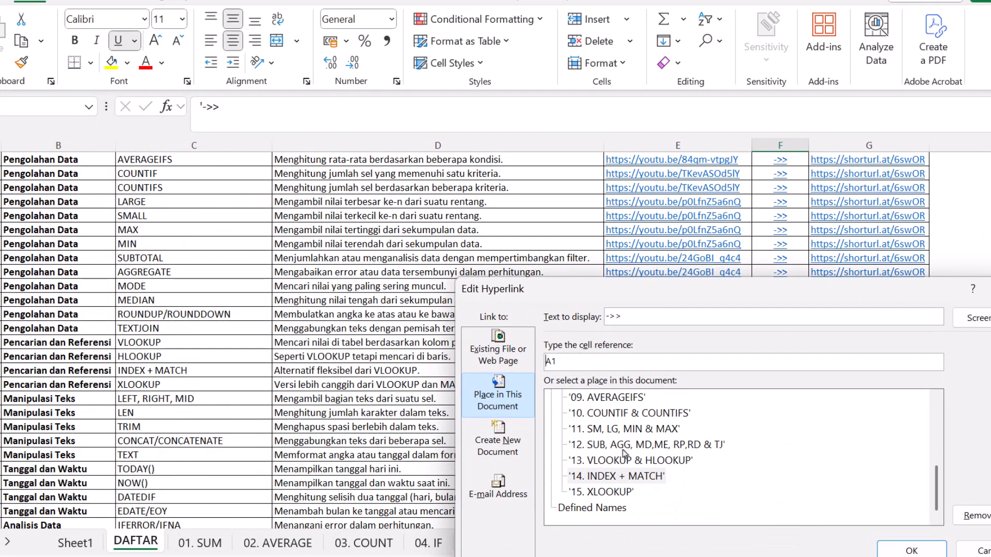
left_click(608, 492)
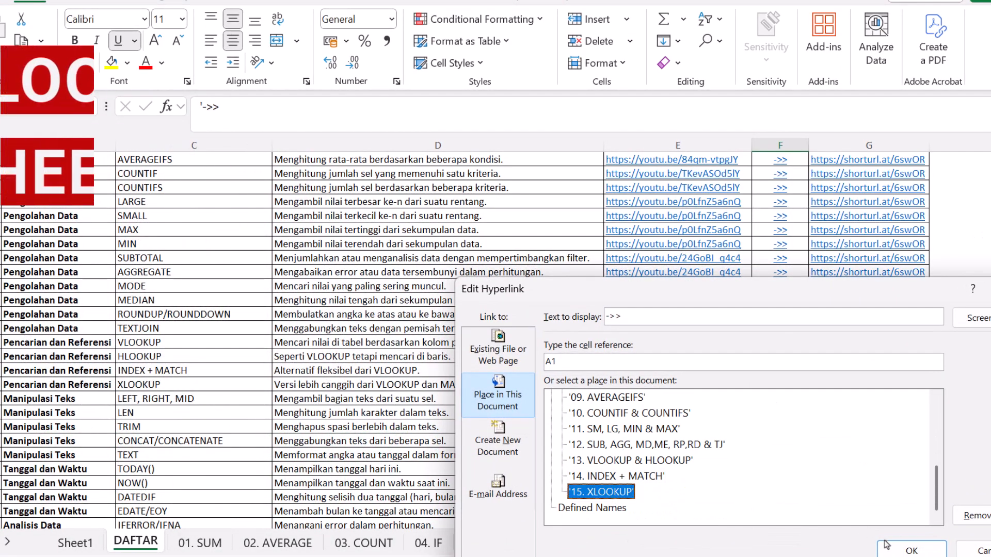
left_click(911, 550)
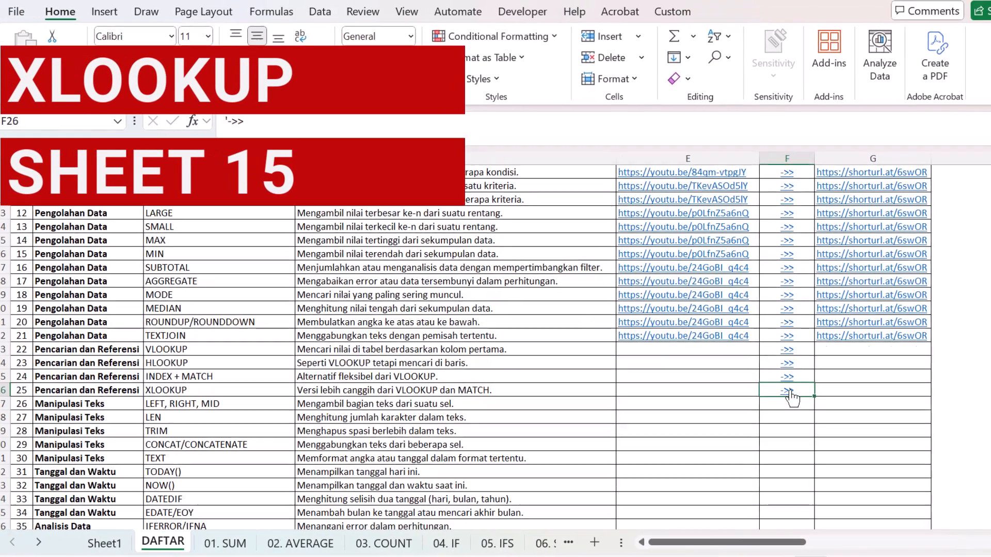
Step: Follow the XLOOKUP row's link and examine the vertical and horizontal data tables and the practice tables
left_click(781, 385)
left_click(463, 280)
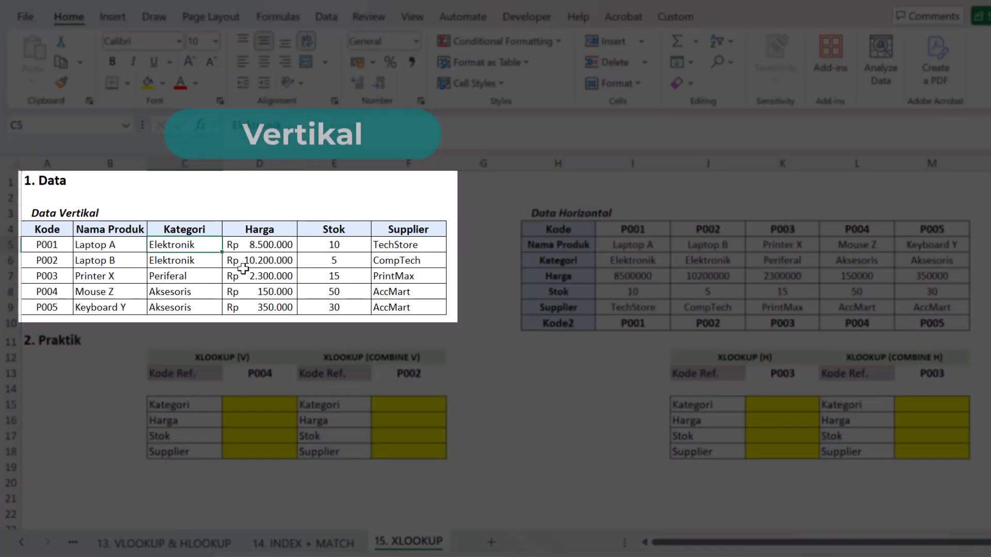
left_click(594, 263)
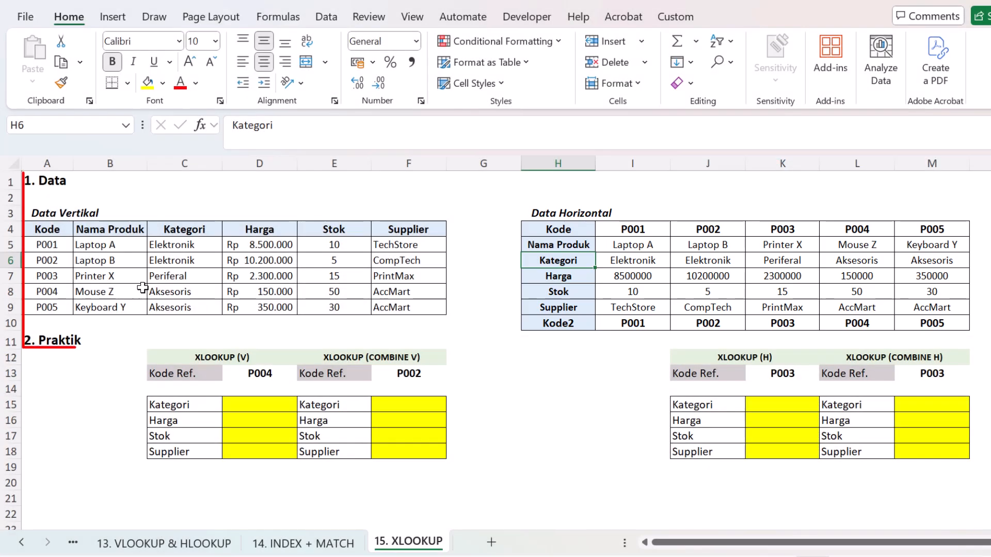
left_click(186, 263)
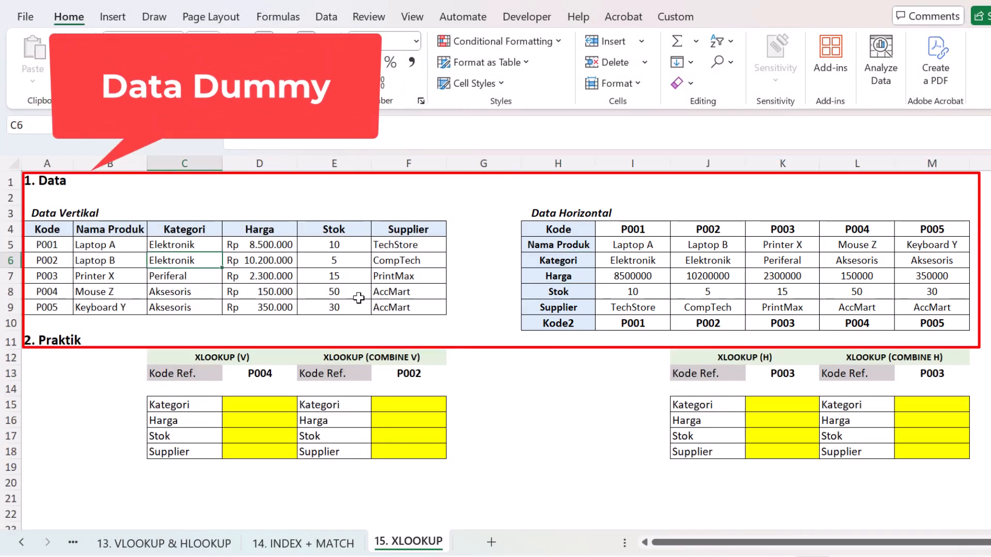
left_click(243, 278)
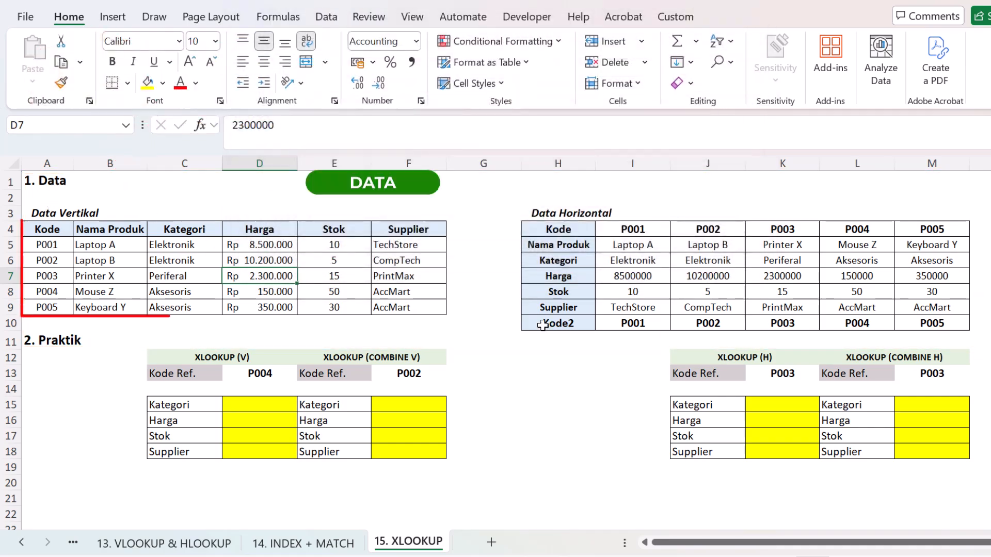
left_click(104, 345)
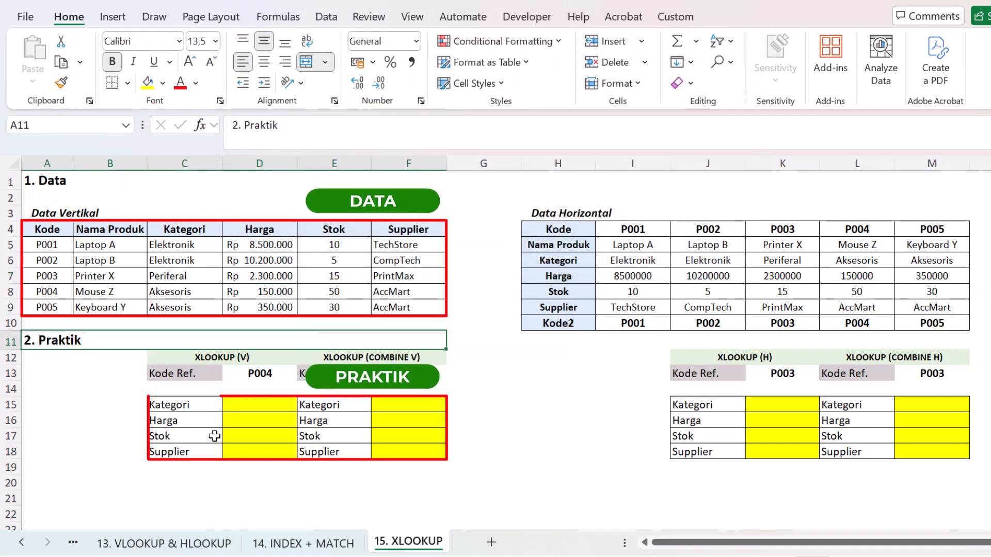
left_click(201, 420)
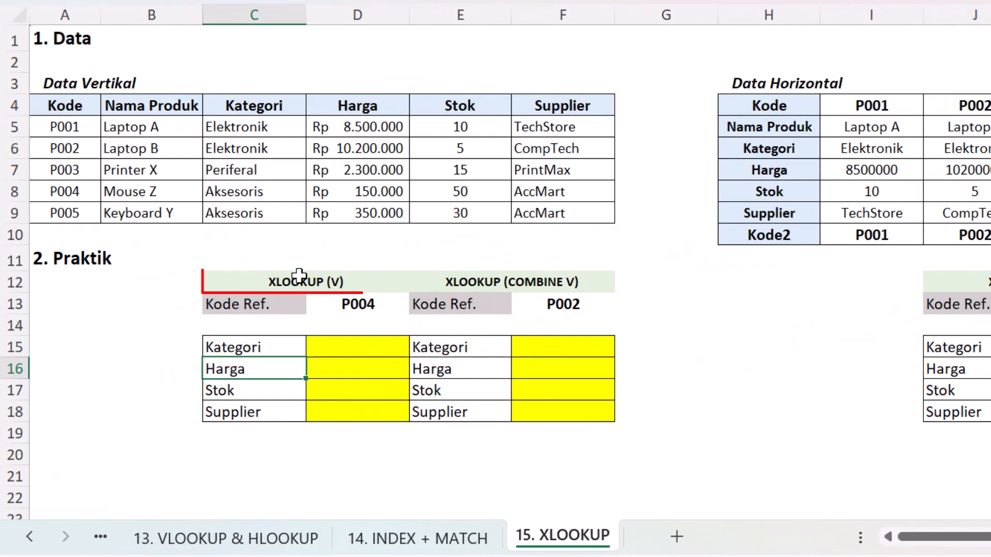
left_click(341, 283)
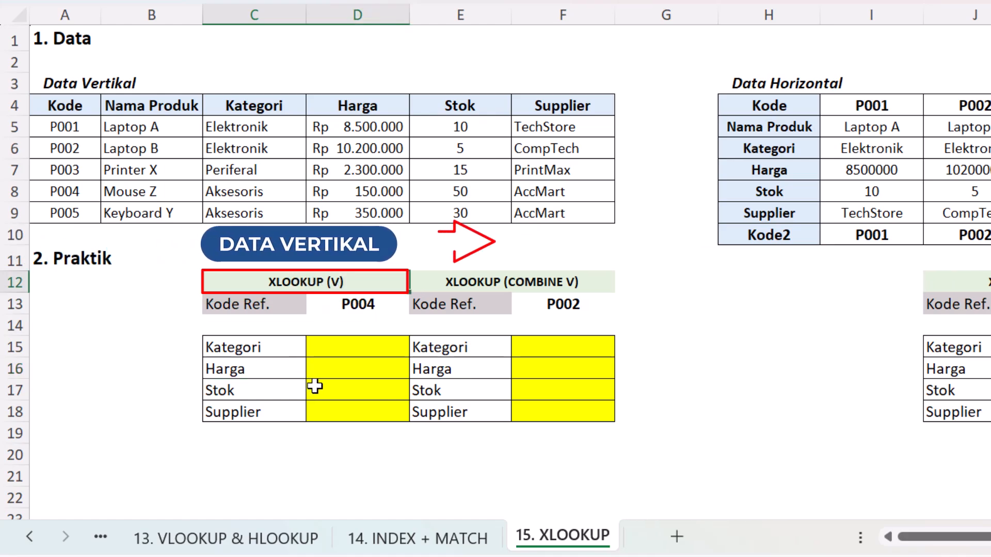
left_click(524, 283)
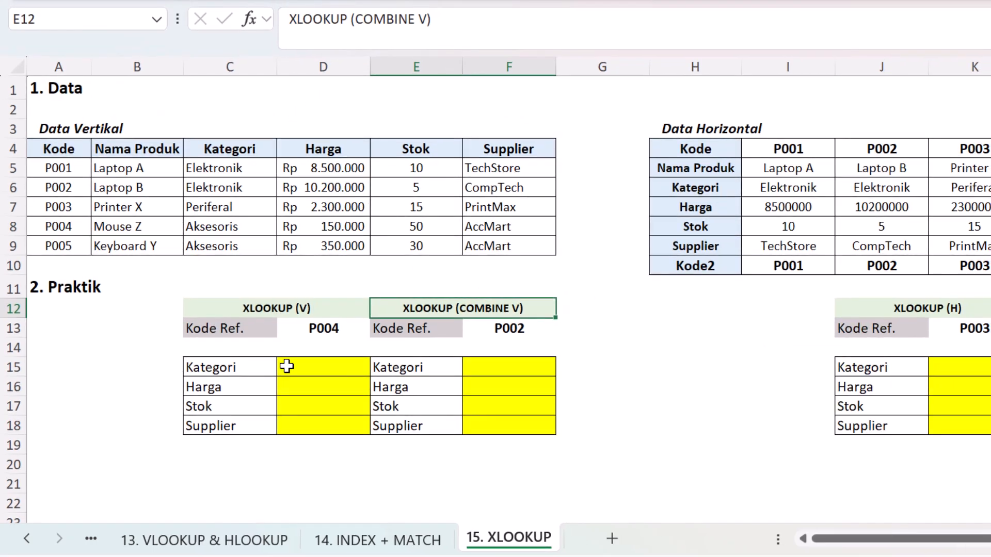
left_click(223, 361)
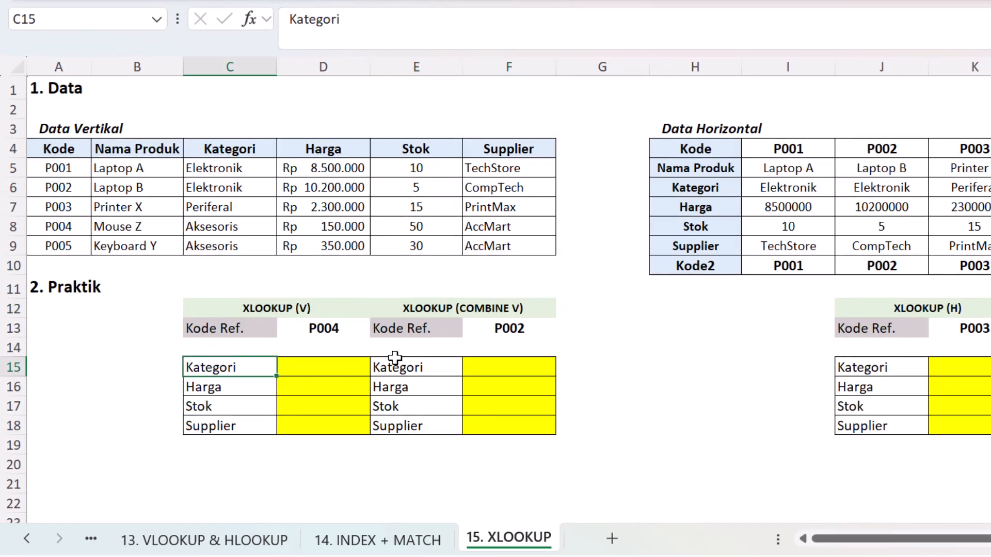
left_click(311, 361)
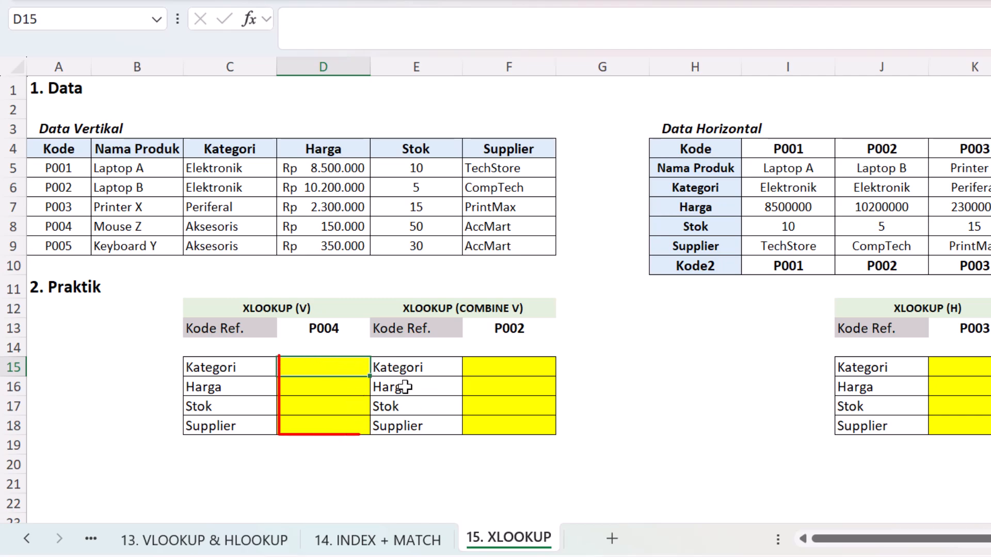
Step: Copy the Kategori row C15:D15 of the XLOOKUP (V) table into row 14 and relabel the copy Nama Produk
left_click_drag(263, 369, 283, 369)
key("ctrl+c")
left_click(249, 348)
key("ctrl+v")
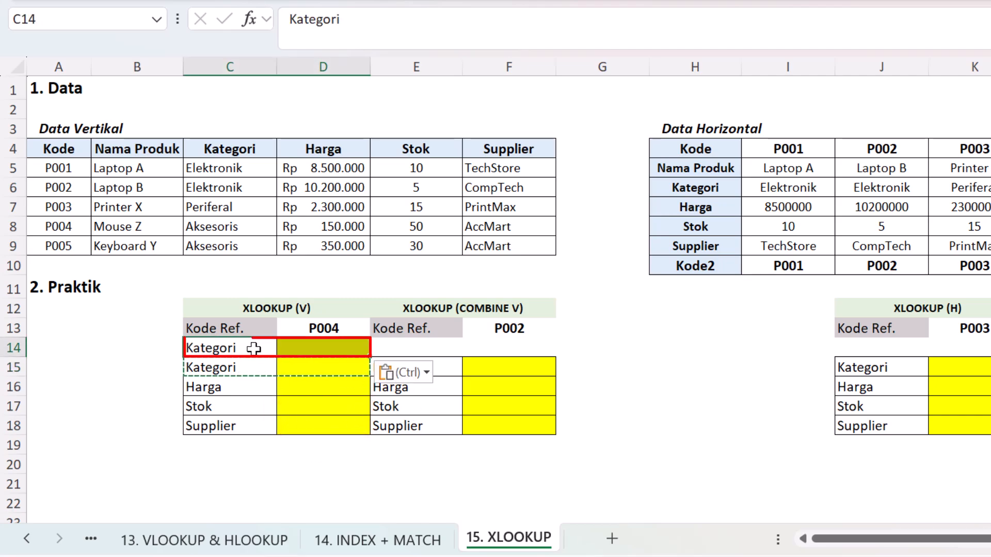
type("Nama")
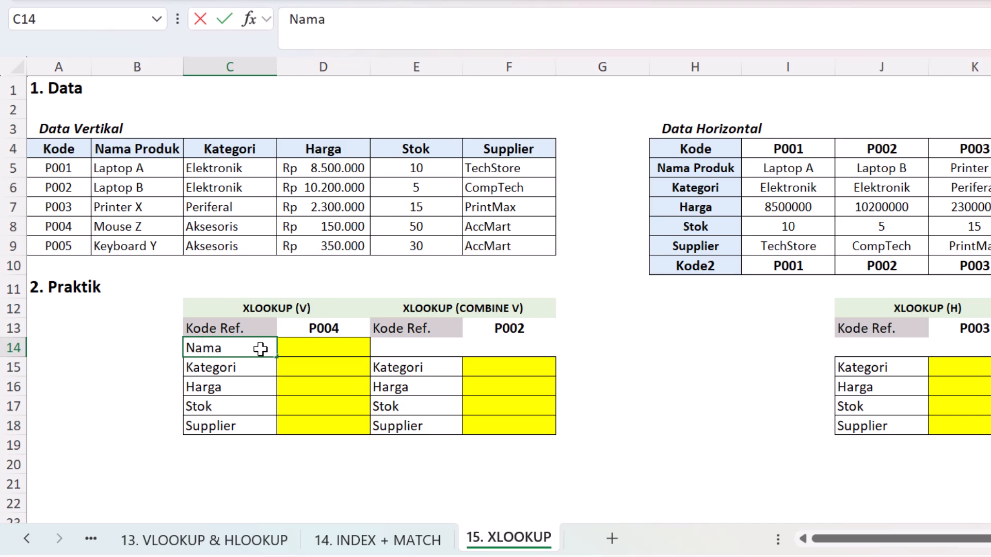
type(" Produk")
key("Return")
Step: Copy the Nama Produk label and its yellow result cell into row 14 of the other three practice tables
key("Up")
key("shift+Right")
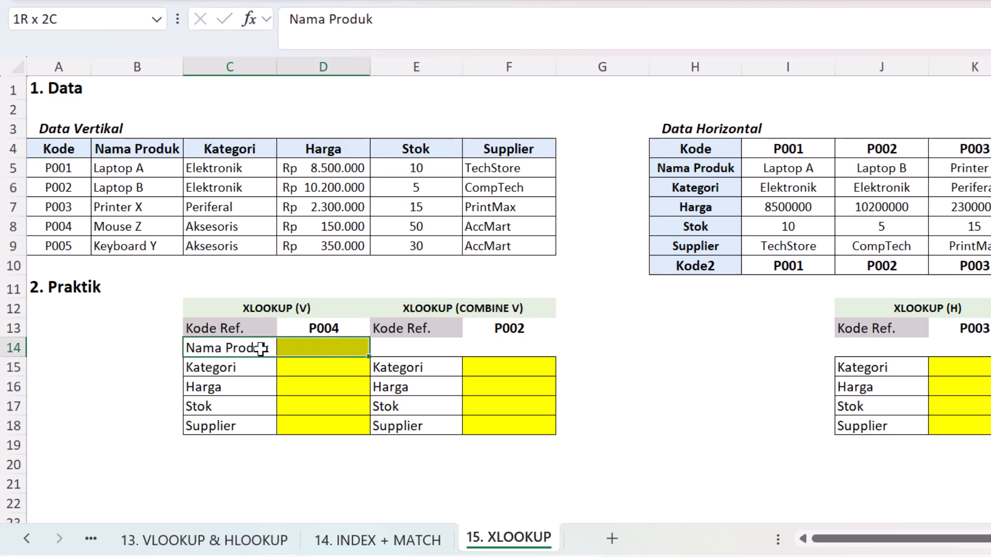
key("ctrl+c")
key("Right")
key("Right")
key("ctrl+v")
key("Right")
key("Right")
key("Right")
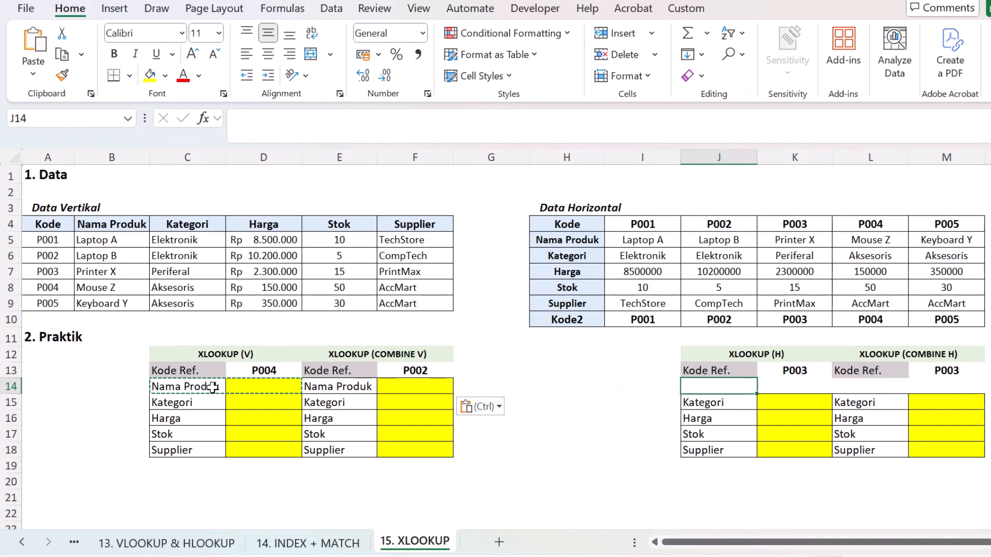
key("ctrl+v")
key("Right")
key("Right")
key("Right")
key("Right")
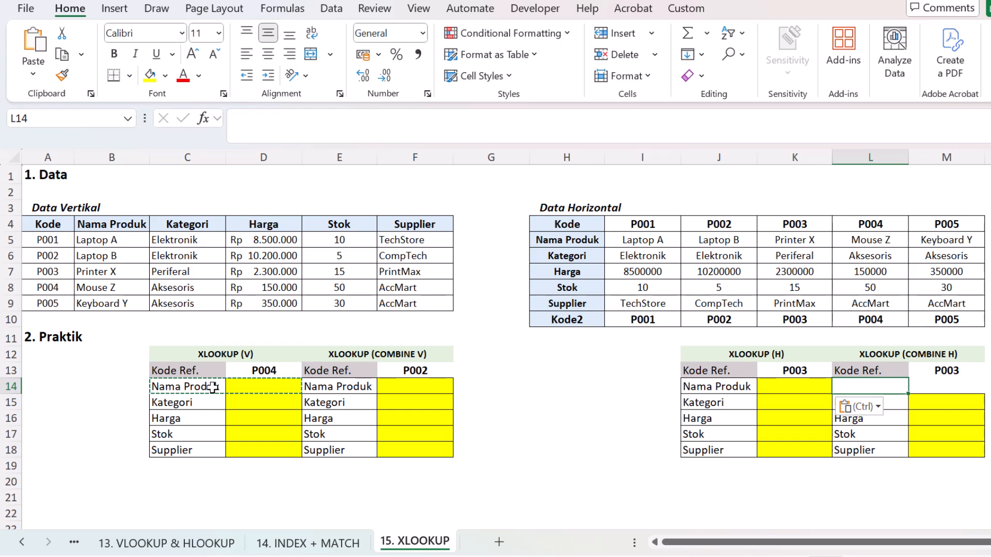
key("ctrl+v")
key("Escape")
key("Left")
key("Left")
key("Left")
key("Left")
key("Left")
key("Left")
key("Left")
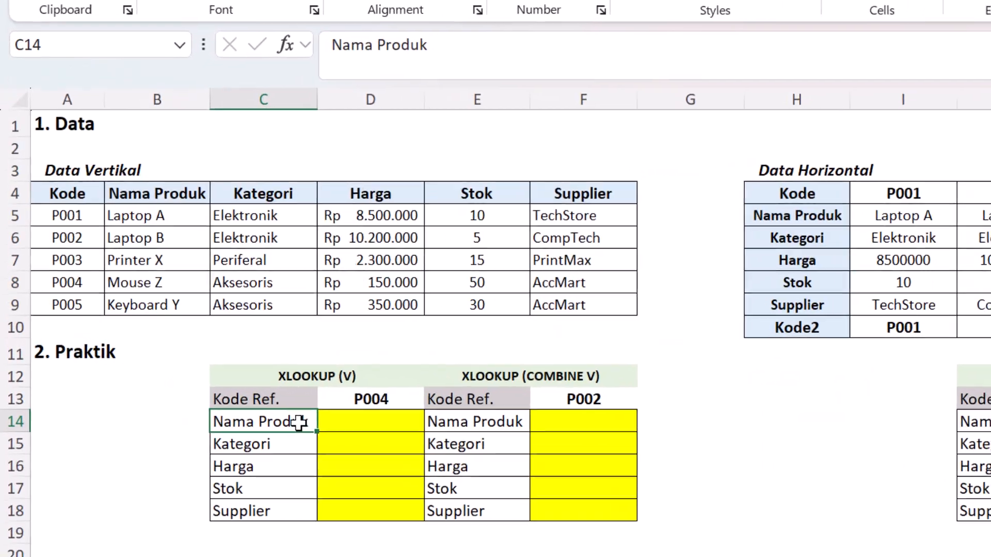
Step: Start an XLOOKUP formula in D14 with the absolute reference $D$13 as the lookup value
key("Right")
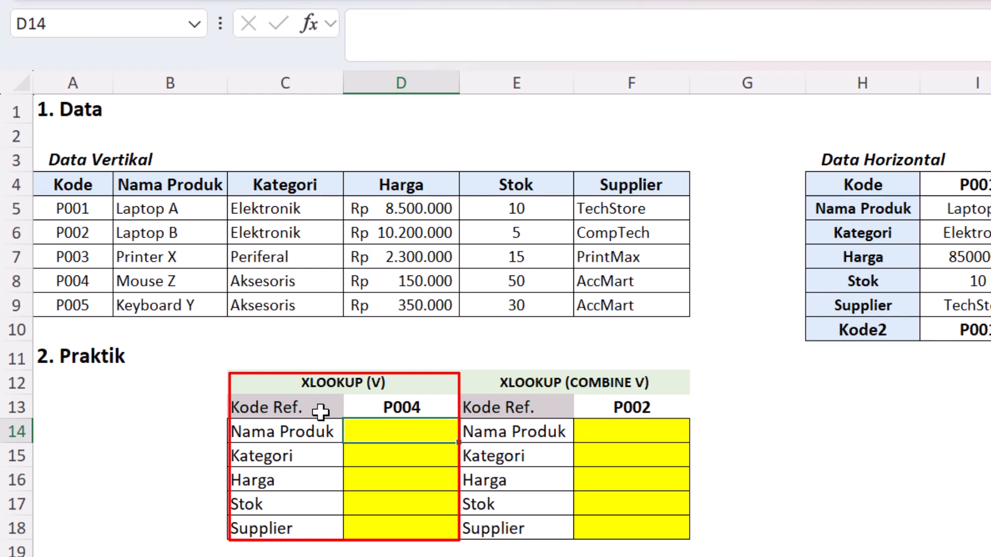
type("=")
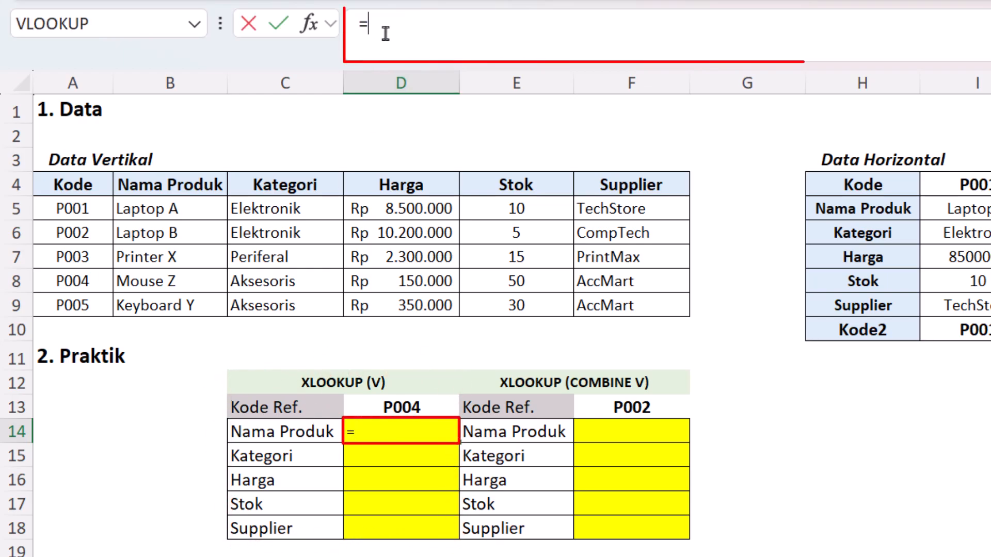
type("xlo")
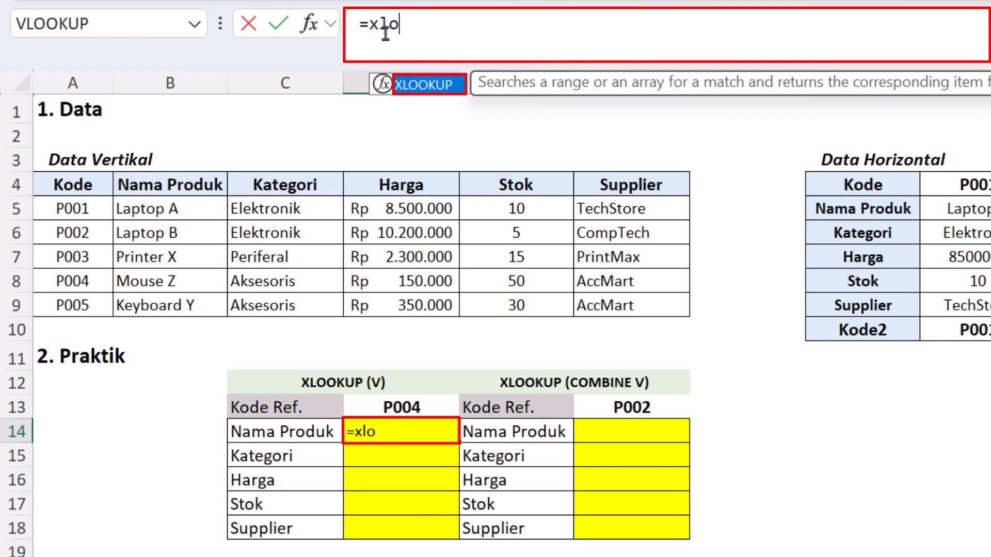
key("Tab")
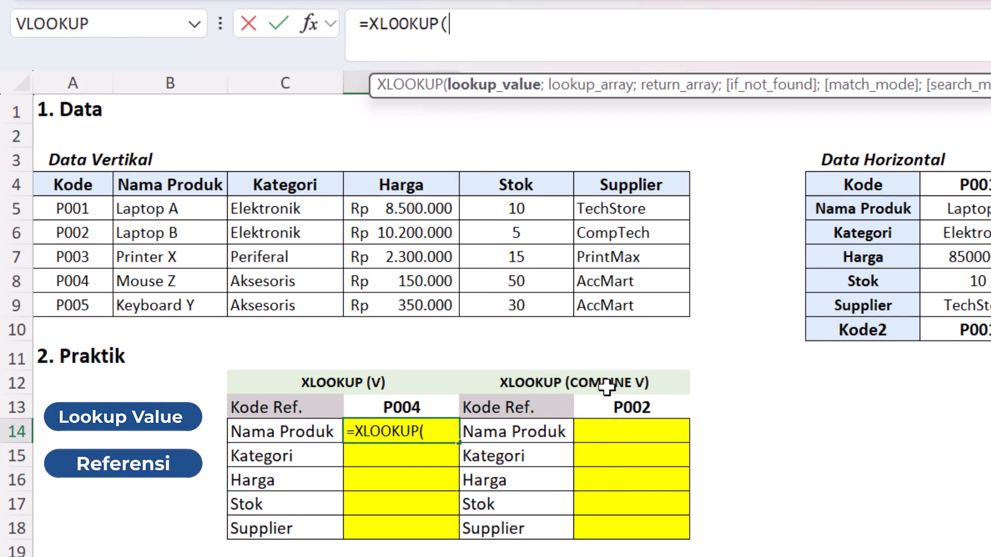
left_click(603, 404)
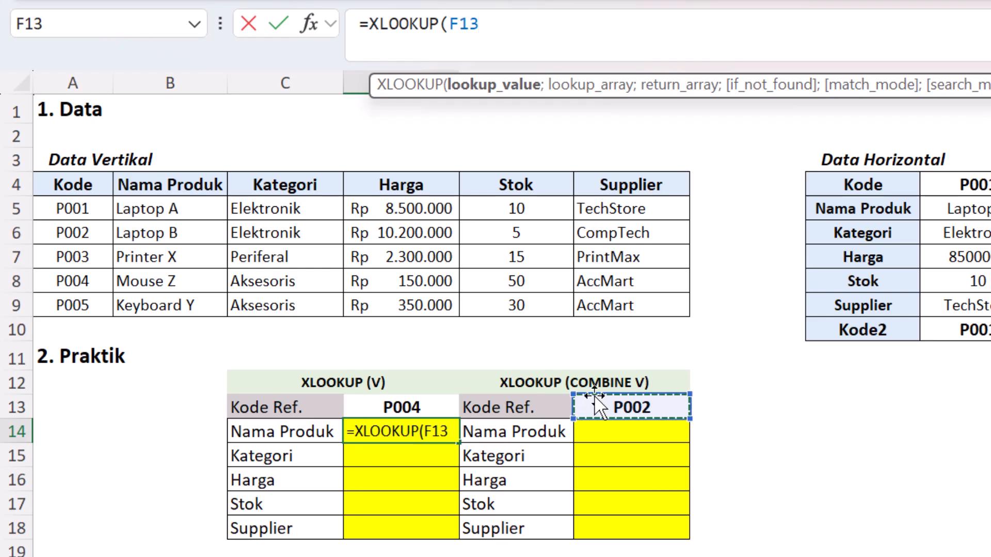
left_click_drag(582, 405, 414, 402)
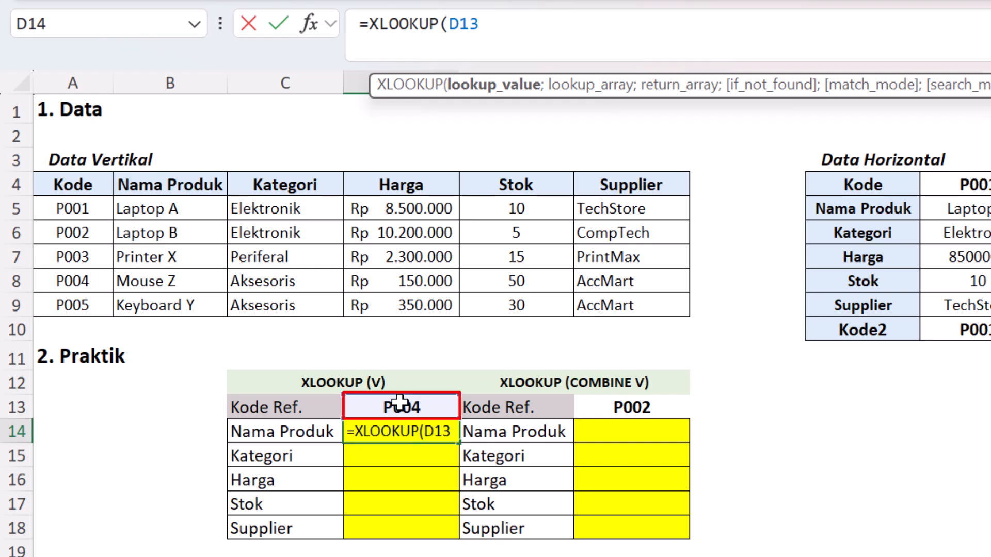
key("F4")
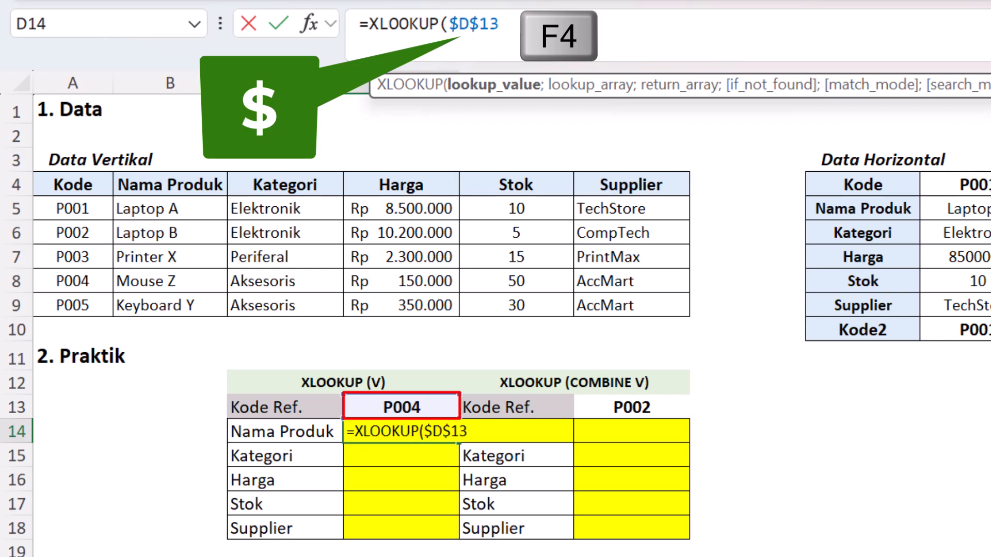
Step: Continue the D14 formula with $A$5:$A$9 as the absolute lookup array and $B$5:$B$9 as the absolute return array
type(";")
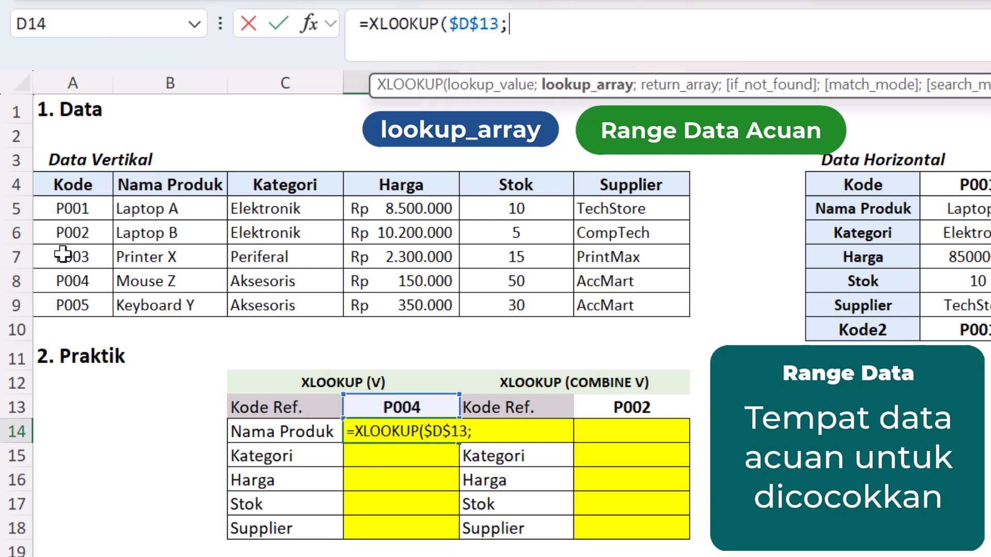
left_click_drag(59, 203, 59, 305)
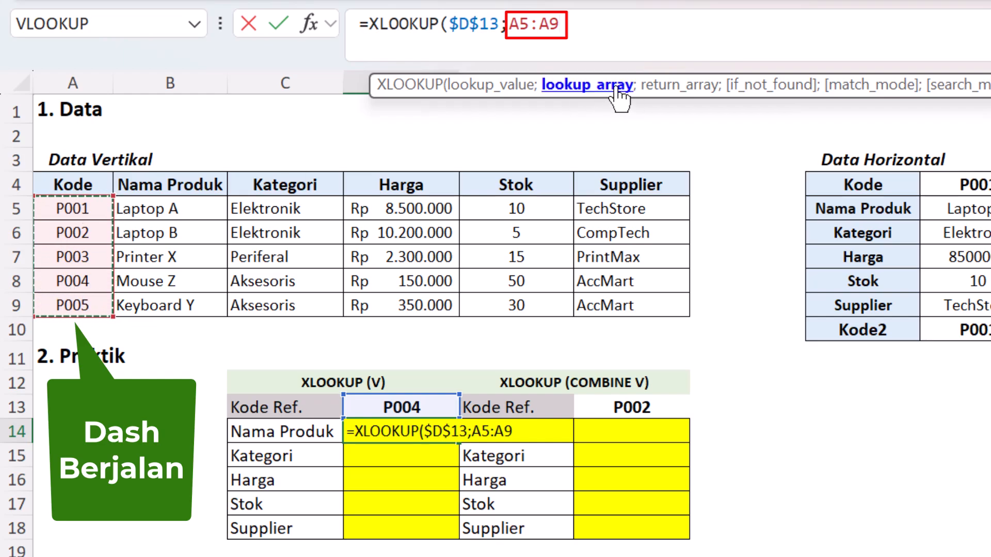
key("F4")
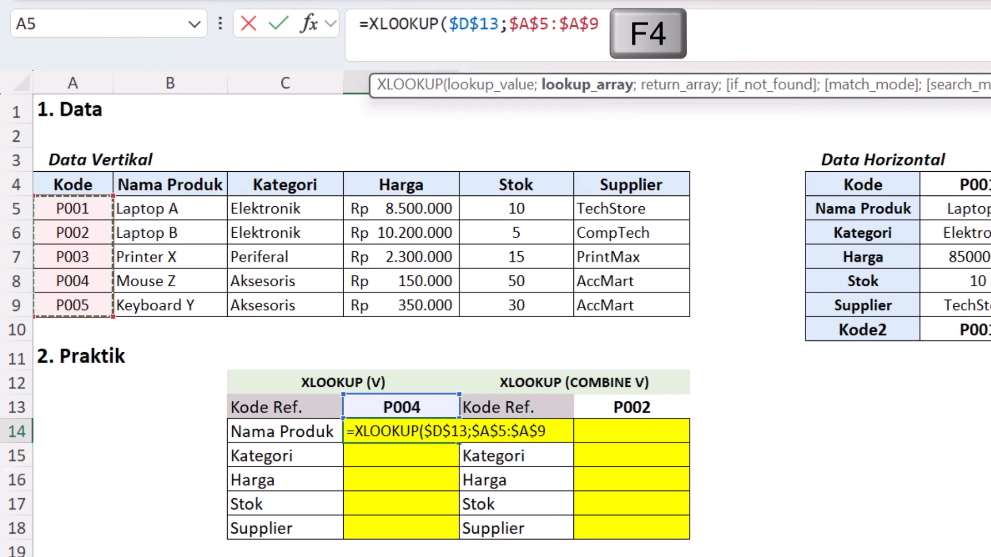
type(";")
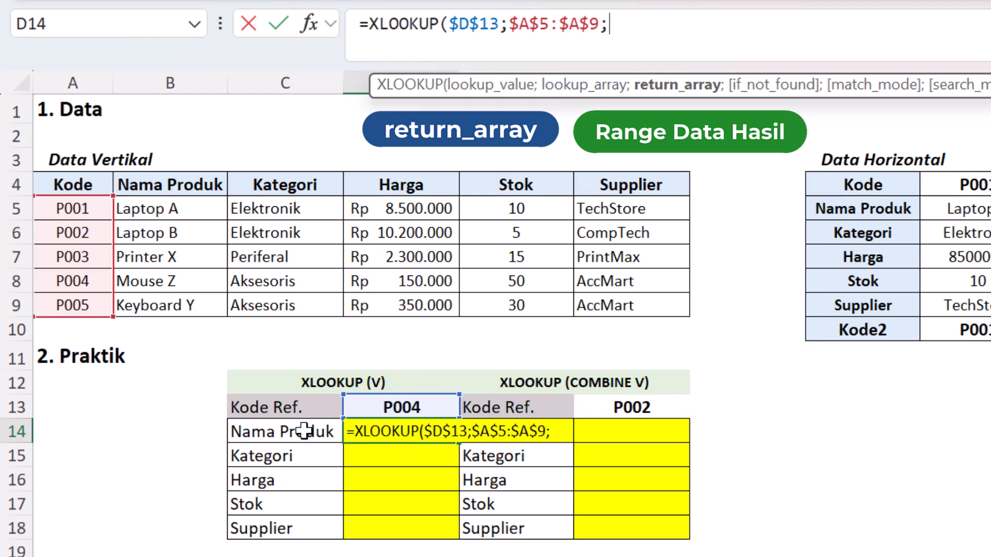
left_click_drag(171, 206, 170, 301)
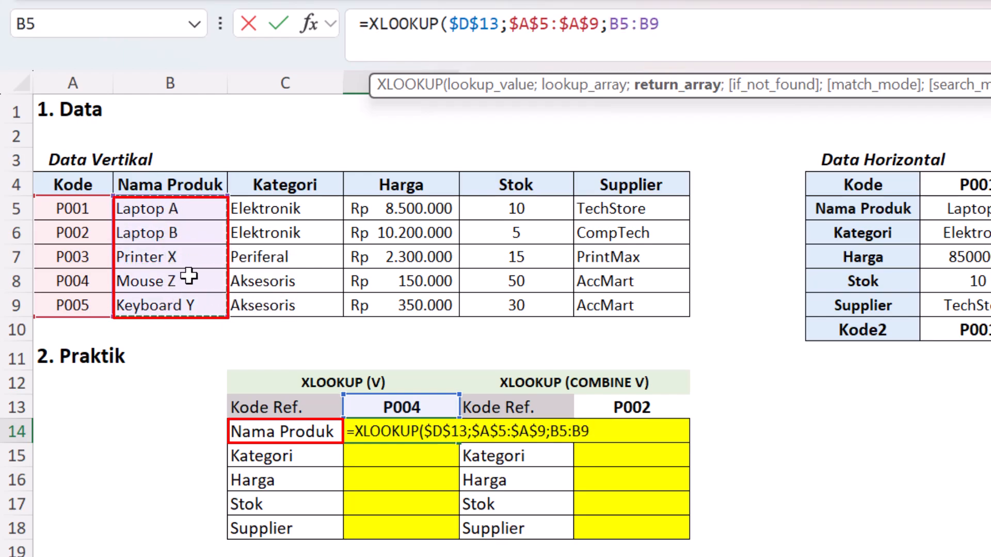
key("F4")
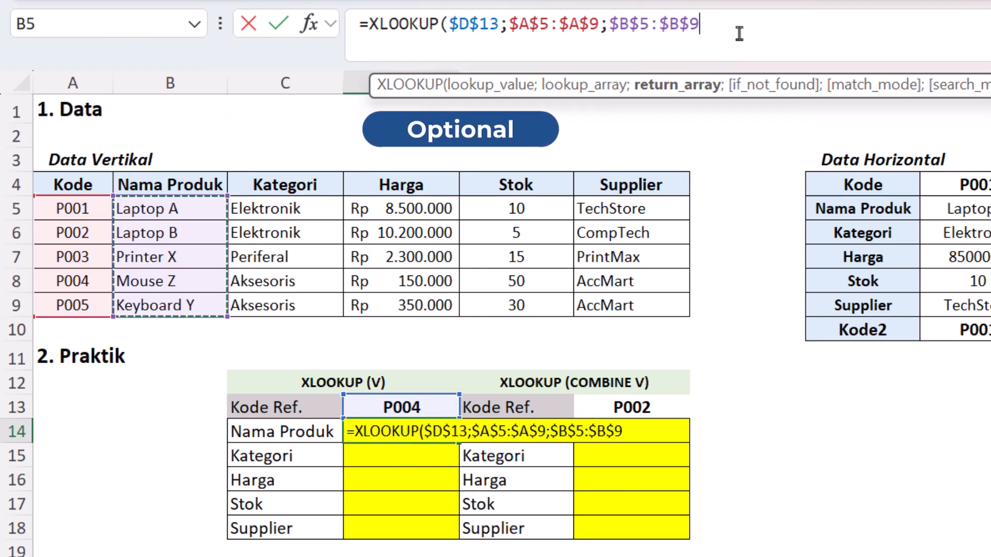
Step: Enter "Tidak Ditemukan" as the if_not_found argument of the D14 formula and replace it with an empty string ""
type(";")
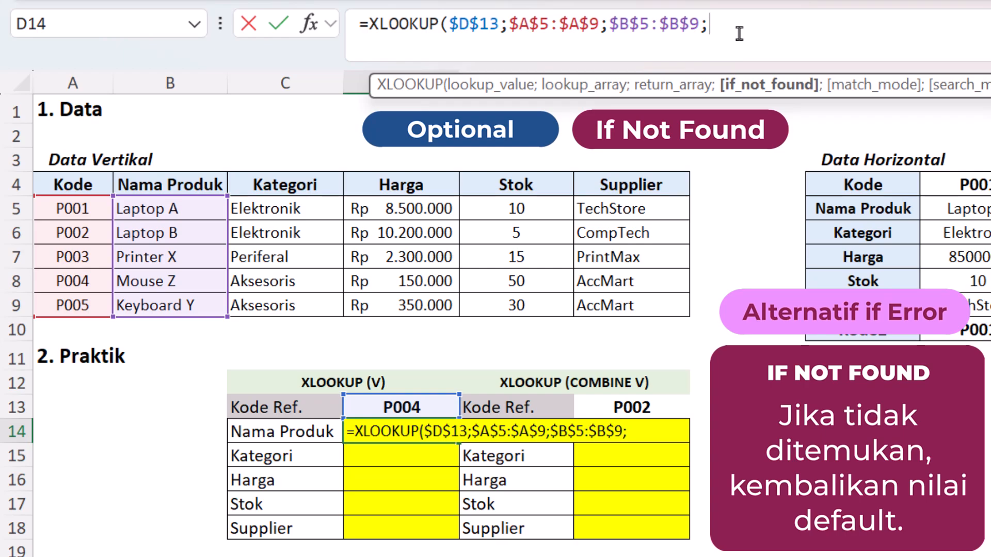
type("\"Tidak")
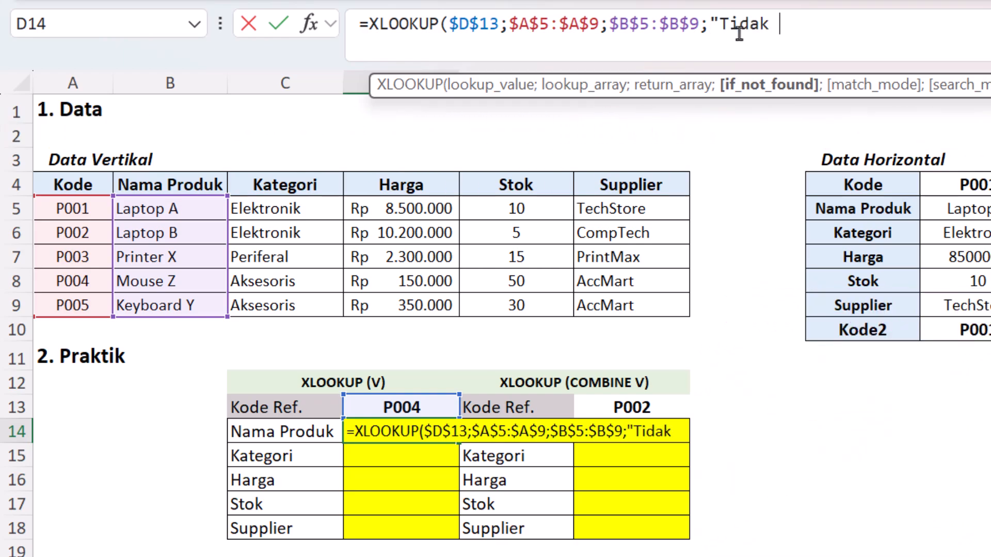
type(" Ditemukan\"")
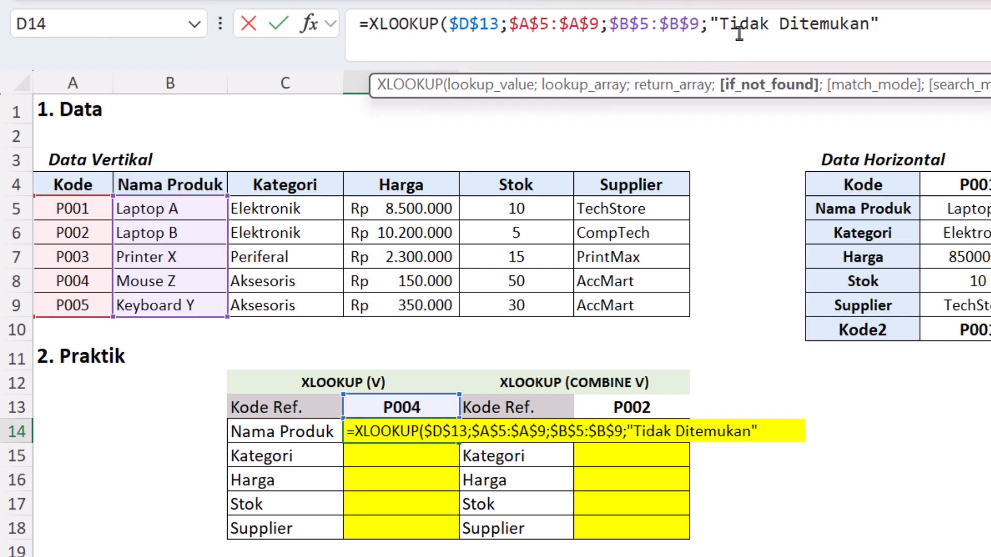
key("BackSpace")
key("BackSpace")
key("BackSpace")
key("BackSpace")
key("BackSpace")
key("BackSpace")
key("BackSpace")
key("BackSpace")
key("BackSpace")
key("BackSpace")
key("BackSpace")
key("BackSpace")
key("BackSpace")
key("BackSpace")
key("BackSpace")
key("BackSpace")
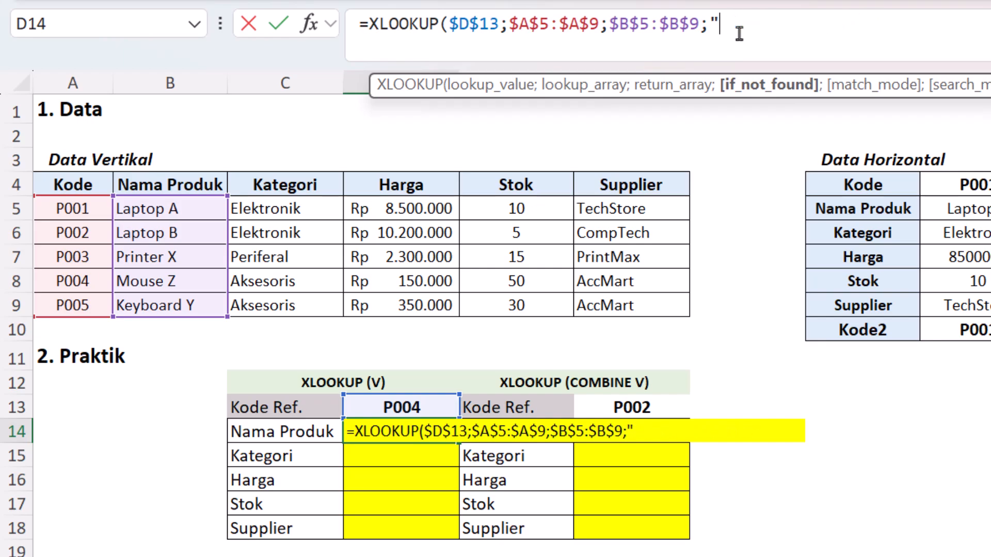
type("\"")
Step: Review the match mode options of the D14 formula and set the match_mode argument to 0 (Exact match)
type(";")
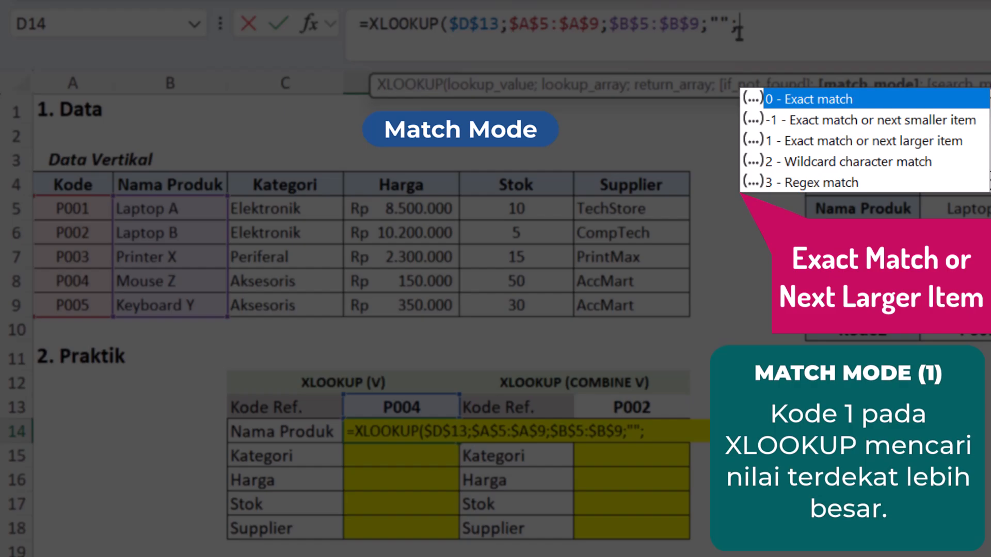
key("Down")
key("Down")
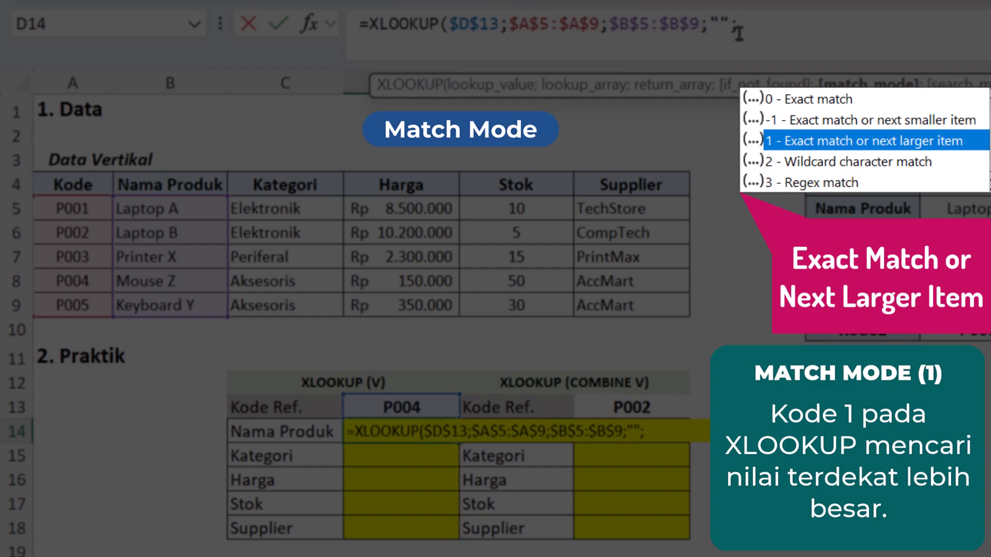
key("Down")
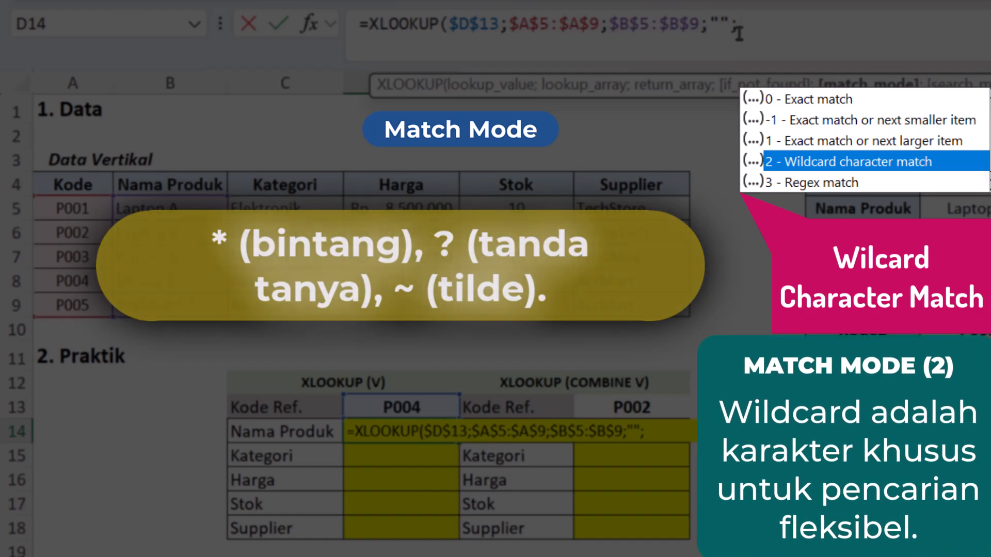
key("Down")
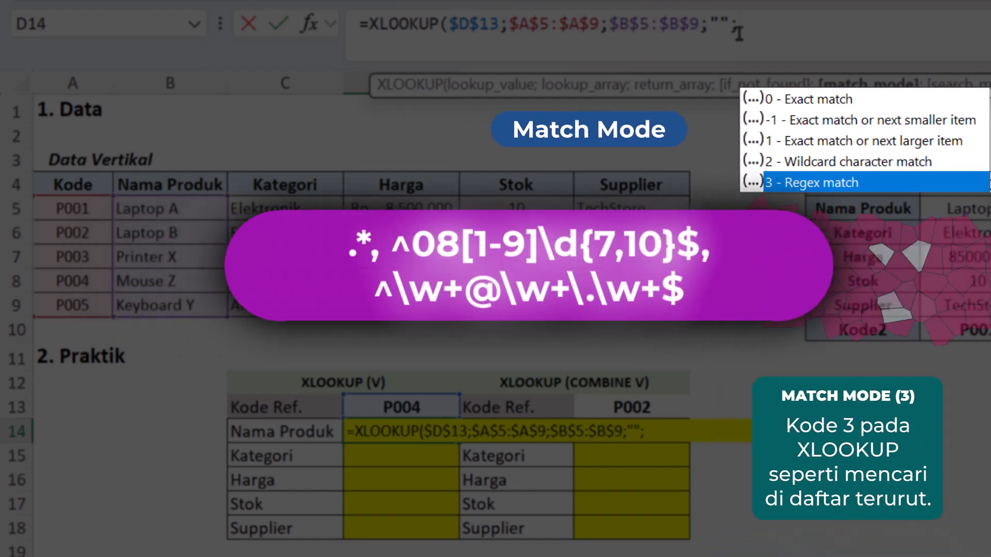
key("Up")
key("Up")
key("Up")
key("Up")
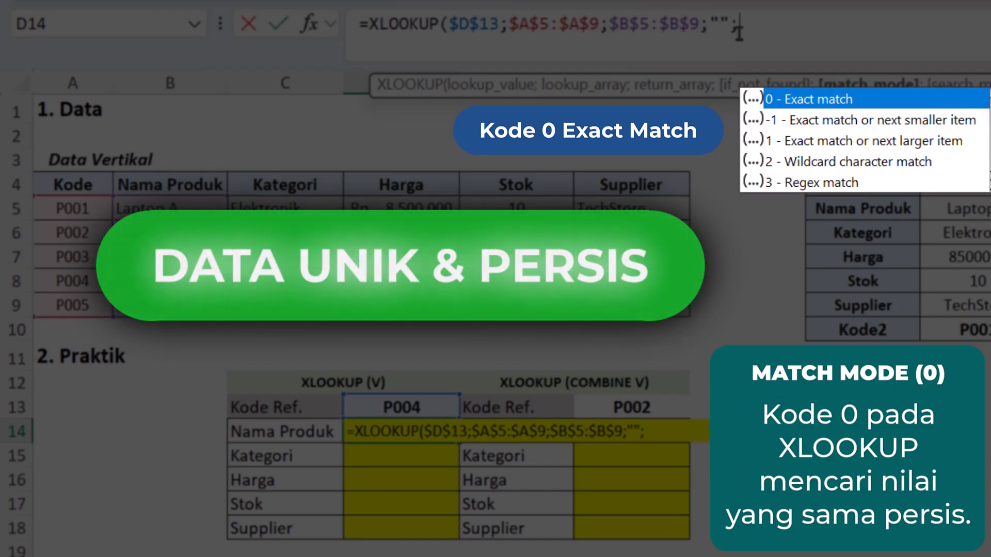
type("0")
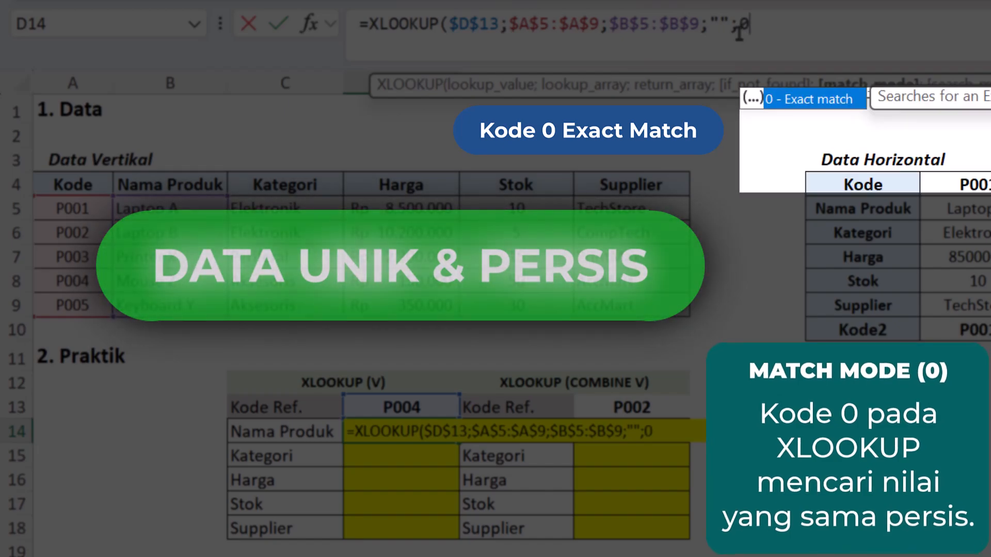
type(";")
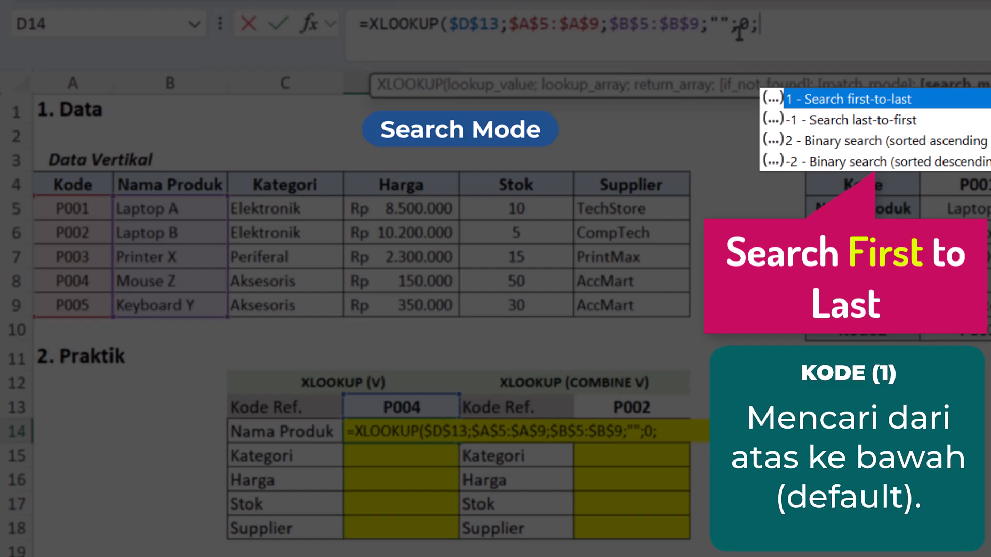
Step: Review the search mode options, set search_mode to 1 (Search first-to-last), and complete the D14 formula
key("Down")
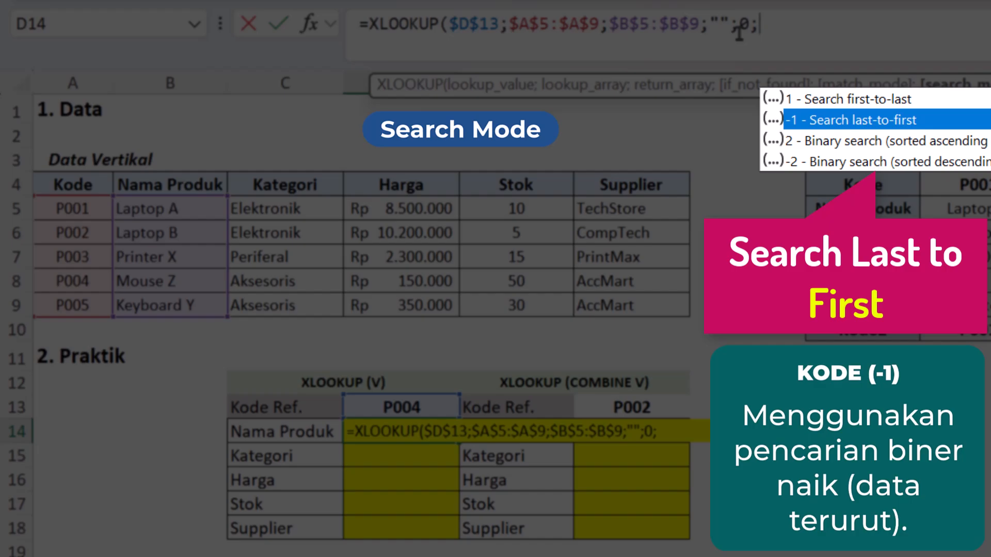
key("Down")
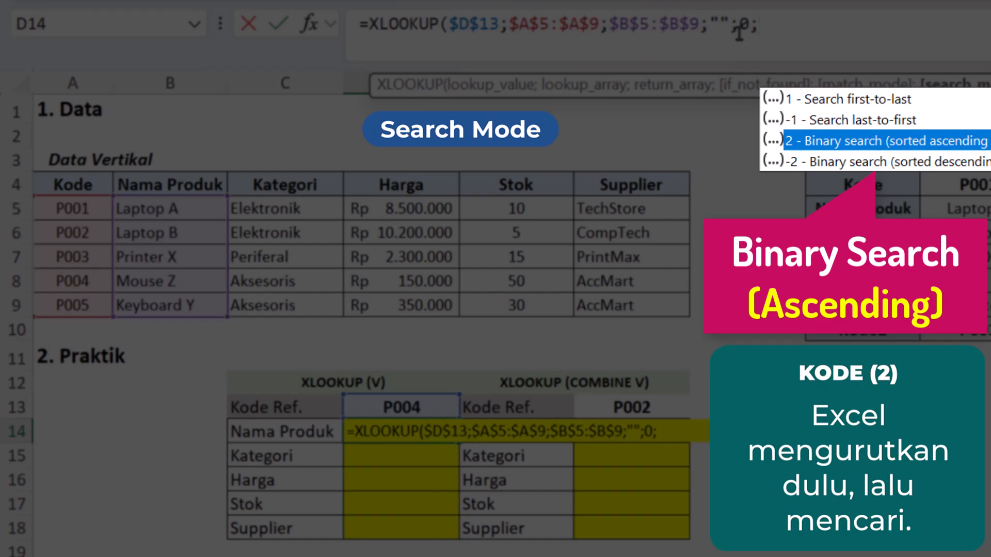
key("Down")
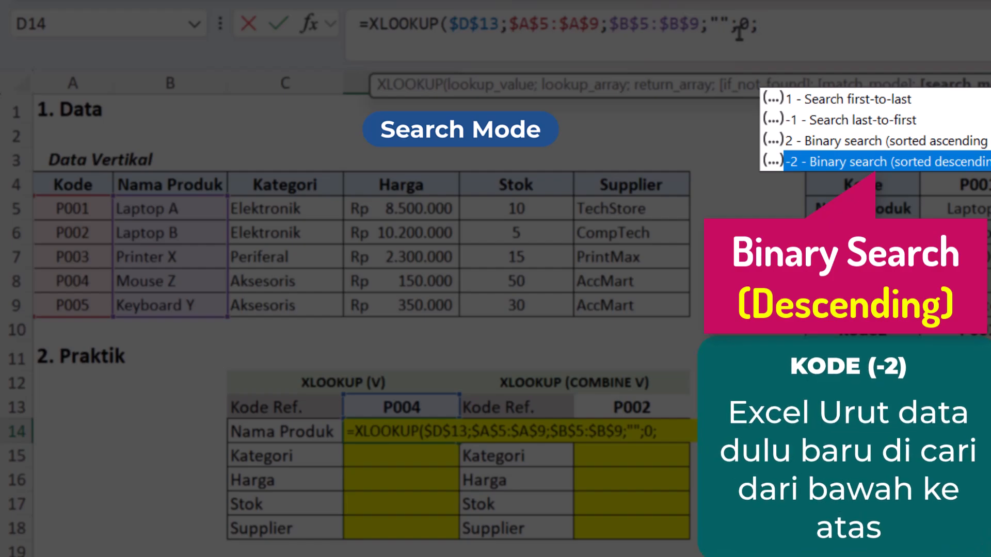
key("Up")
key("Up")
key("Up")
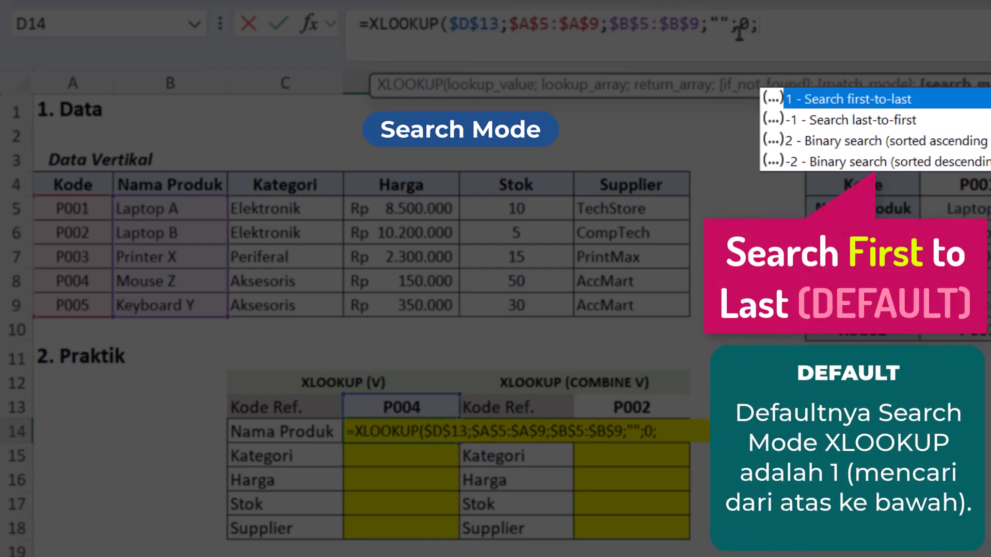
type("1")
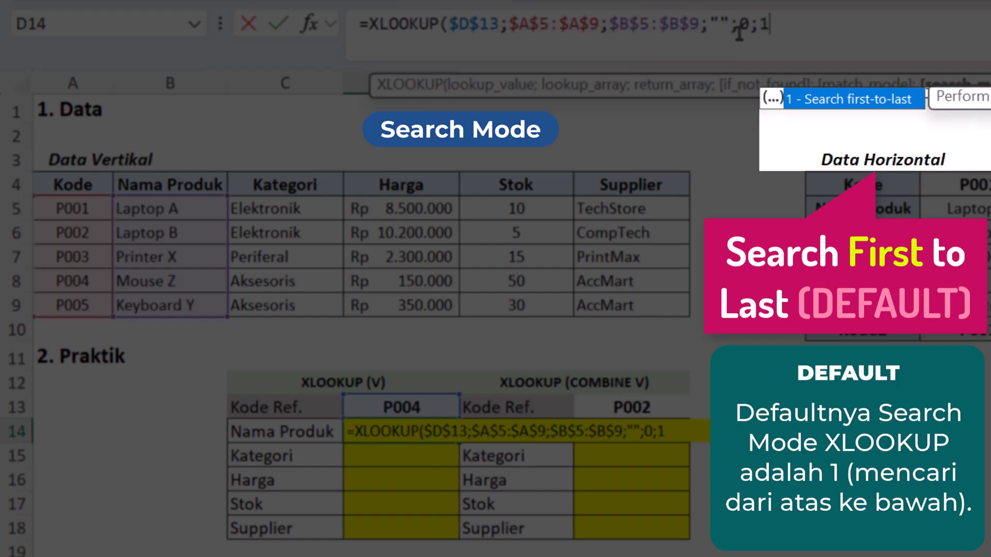
type(")")
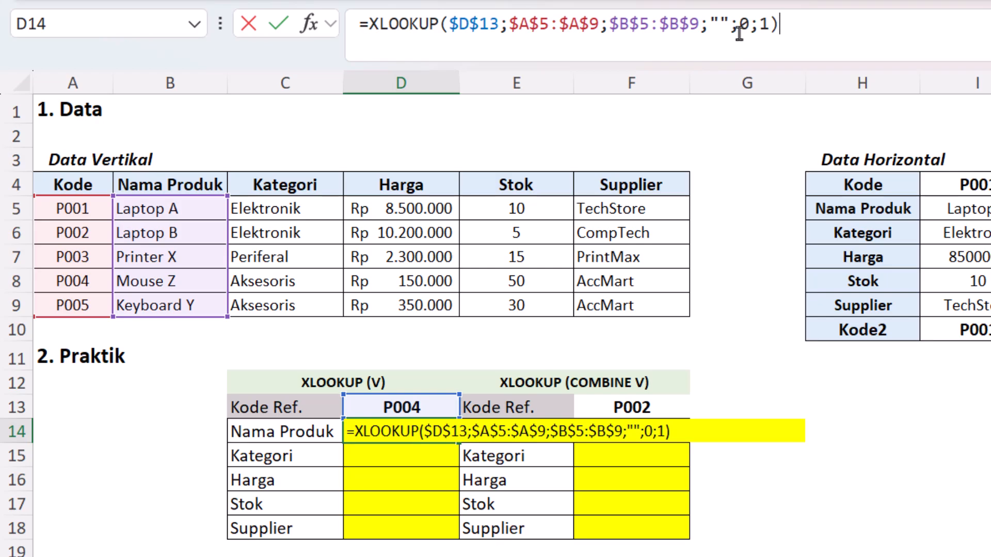
key("Return")
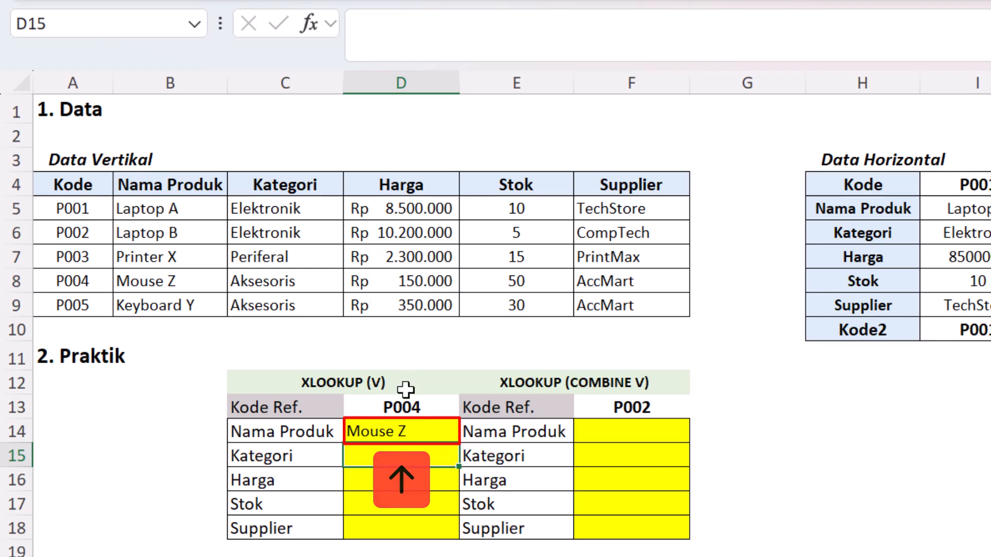
Step: Compare the product name in D14 with the P004 code and product name in the vertical data table
left_click(82, 281)
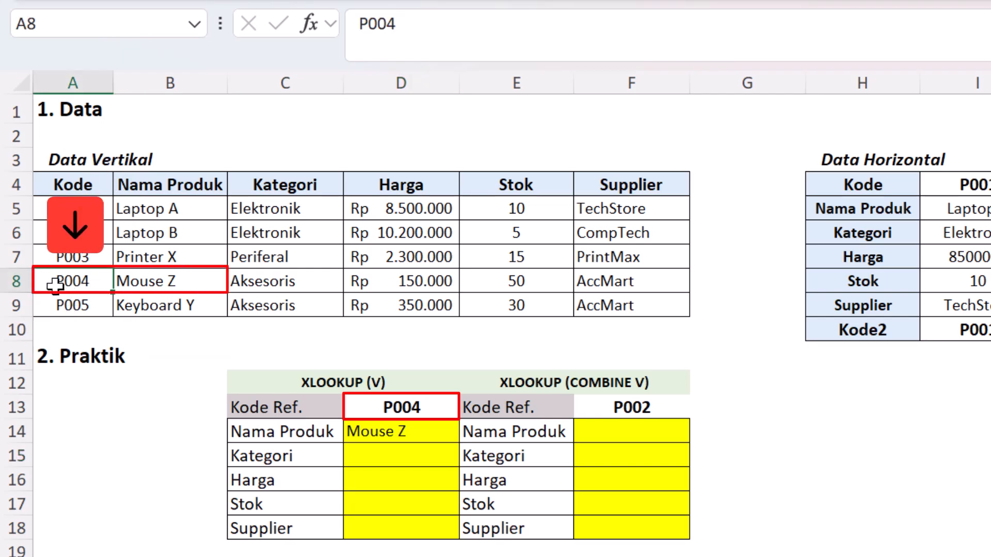
left_click(136, 281)
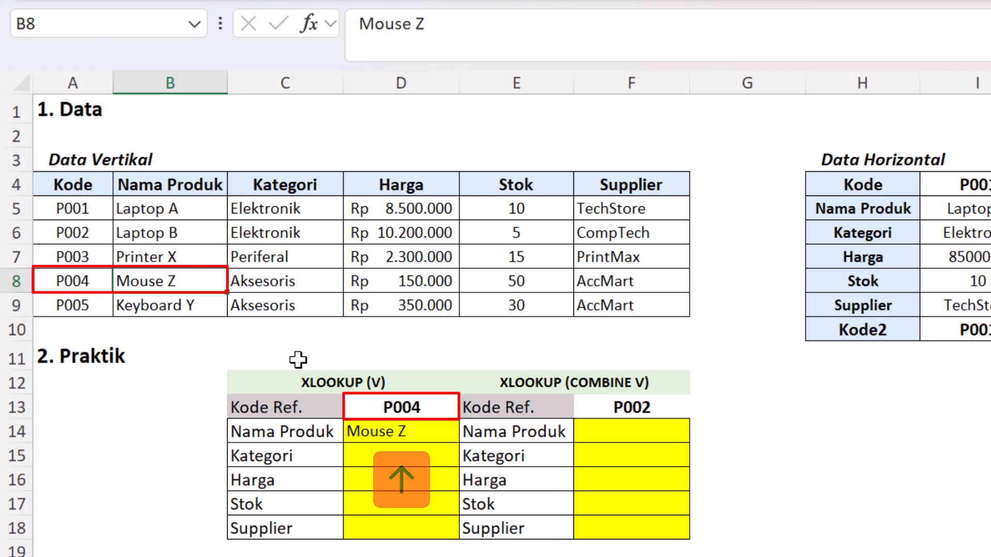
left_click(369, 424)
left_click(163, 281)
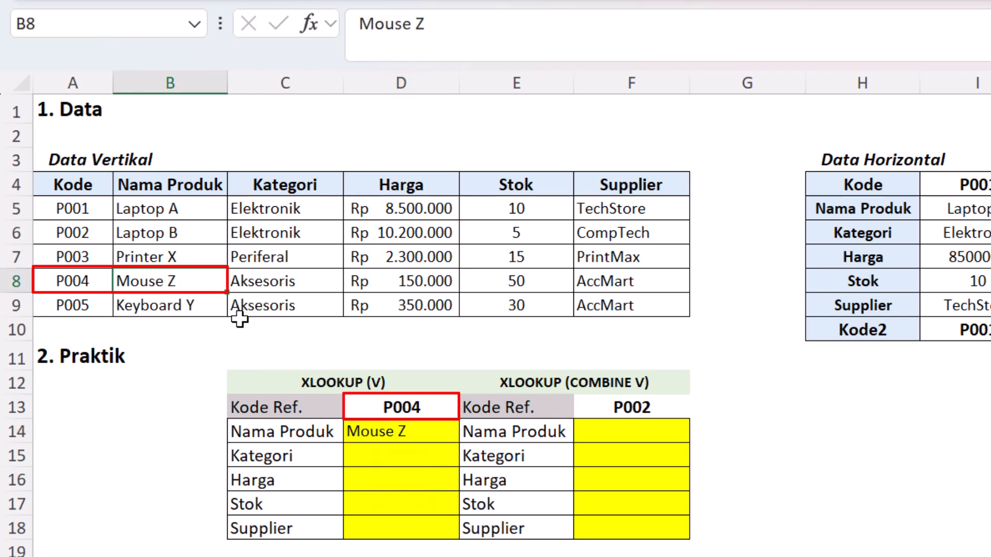
Step: Copy the D14 formula into the Kategori cell D15 as formulas only, repeating the paste with the Paste Special Formulas option
left_click(405, 430)
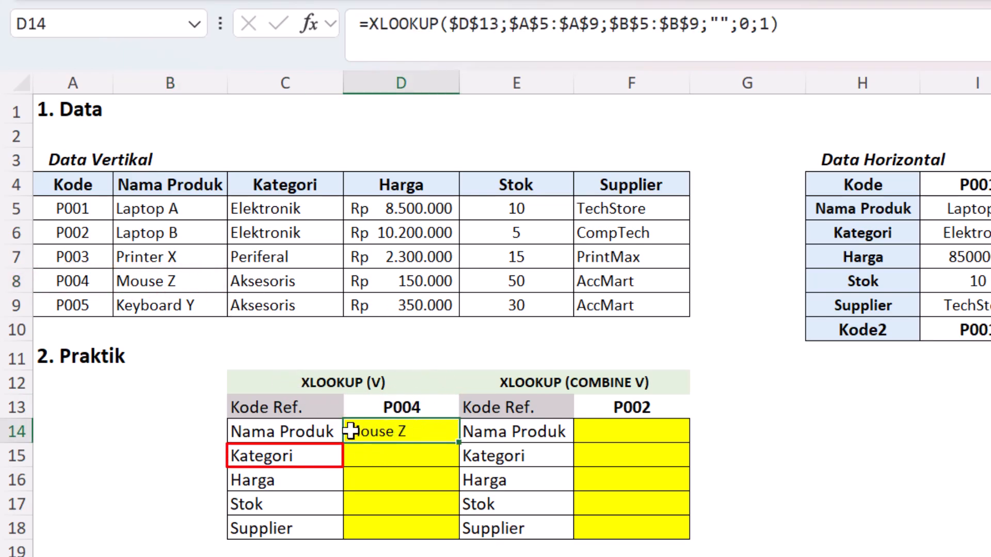
key("ctrl+c")
left_click(392, 456)
right_click(392, 457)
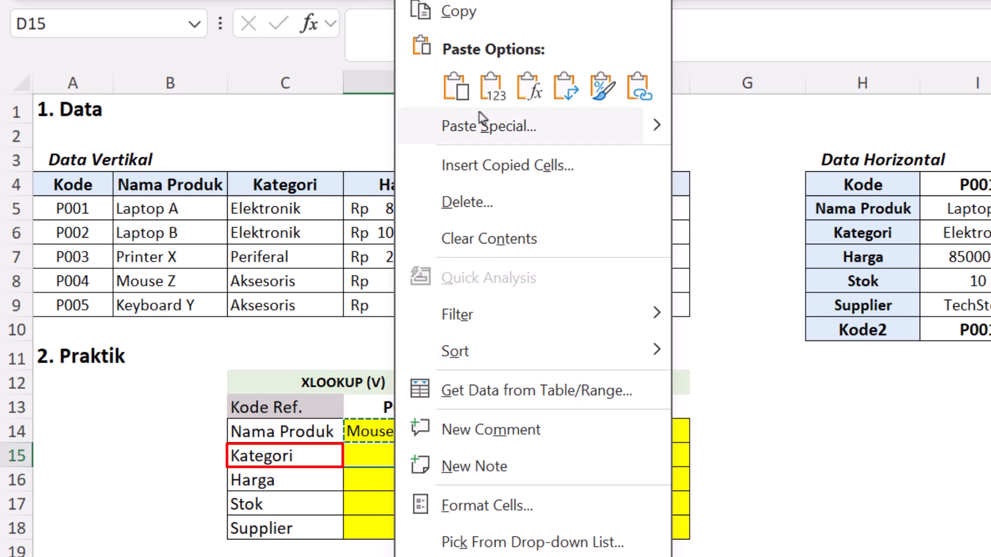
left_click(527, 87)
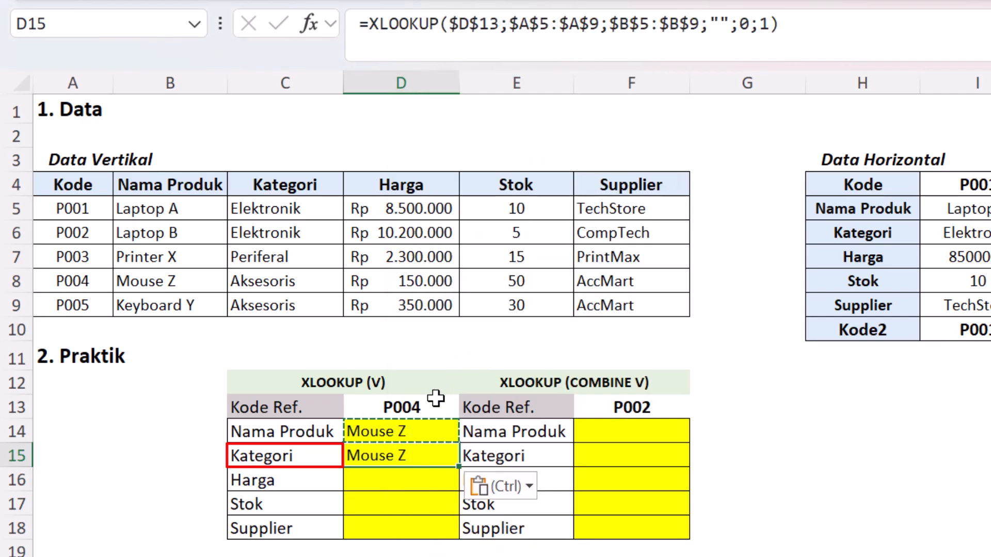
right_click(394, 456)
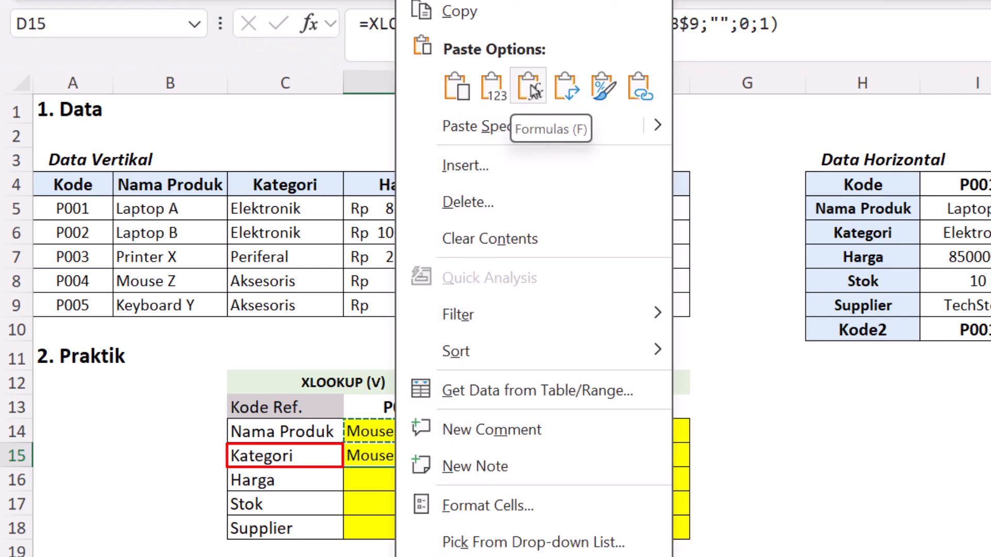
left_click(511, 129)
left_click(329, 46)
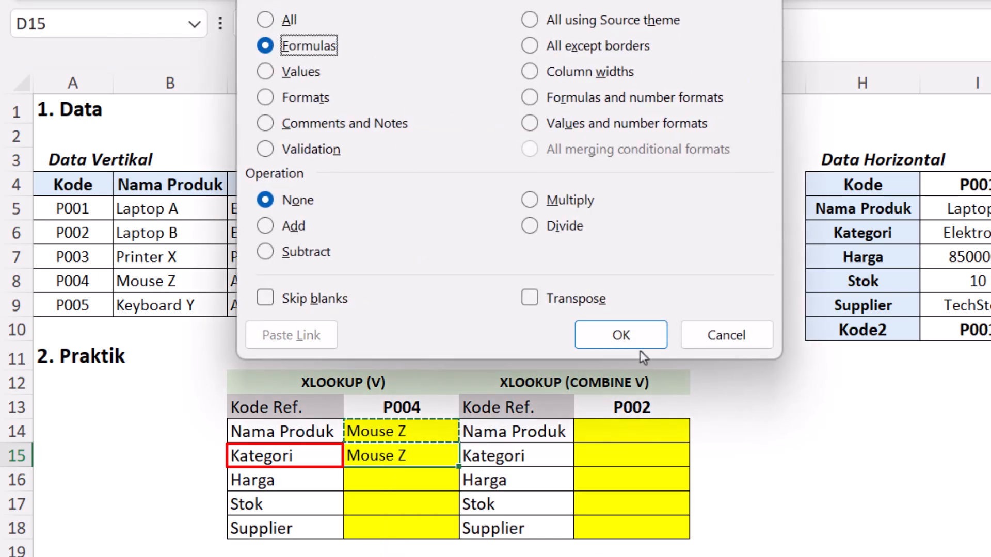
left_click(621, 336)
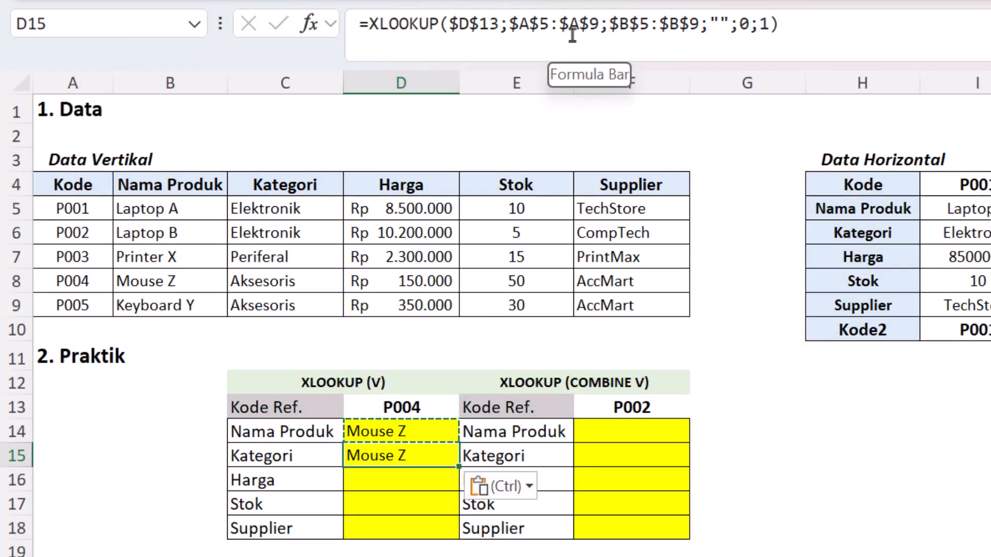
Step: Change the return array of the Kategori formula in D15 to the Kategori column, $C$5:$C$9
double_click(377, 453)
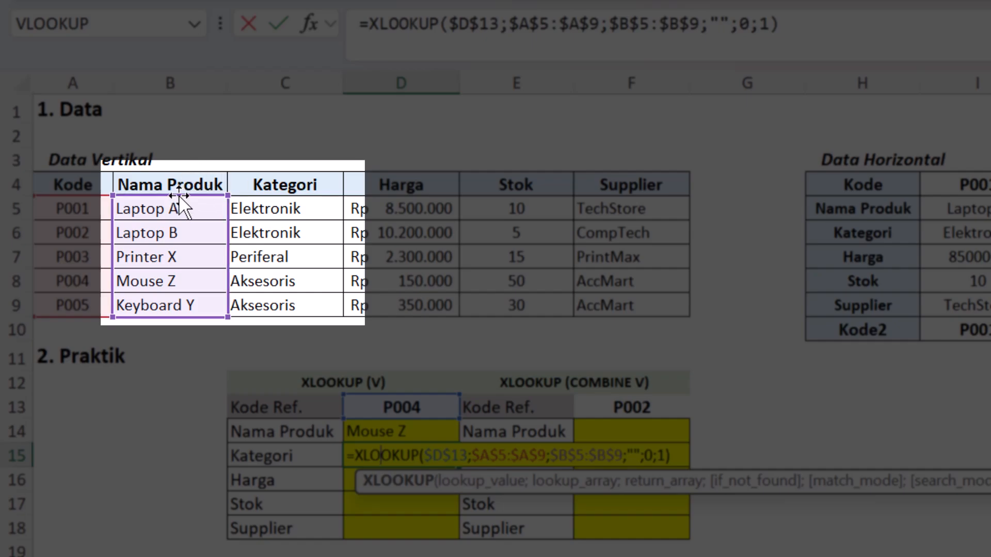
left_click_drag(201, 196, 258, 216)
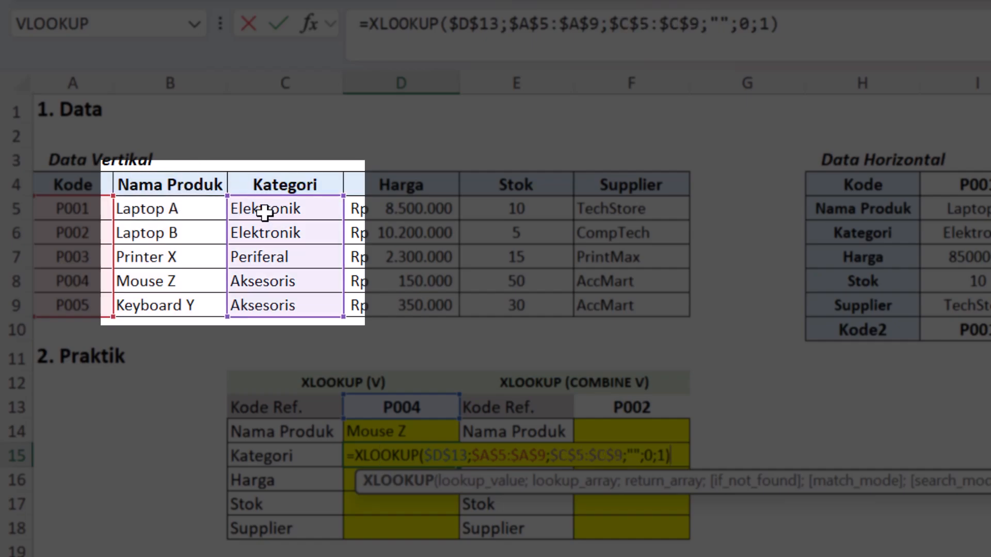
key("Return")
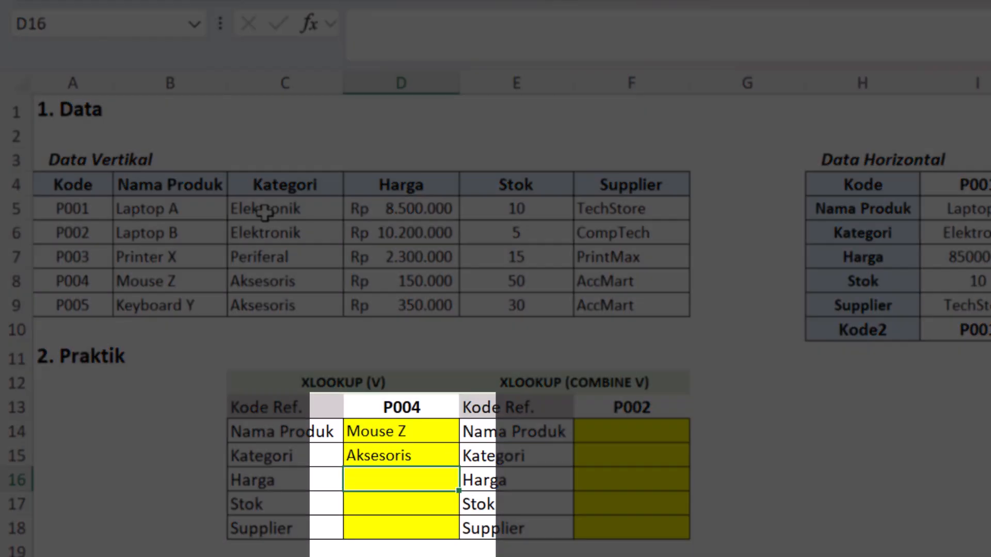
Step: Copy the D15 formula into the Harga, Stok and Supplier cells D16:D18 as formulas only
left_click(381, 453)
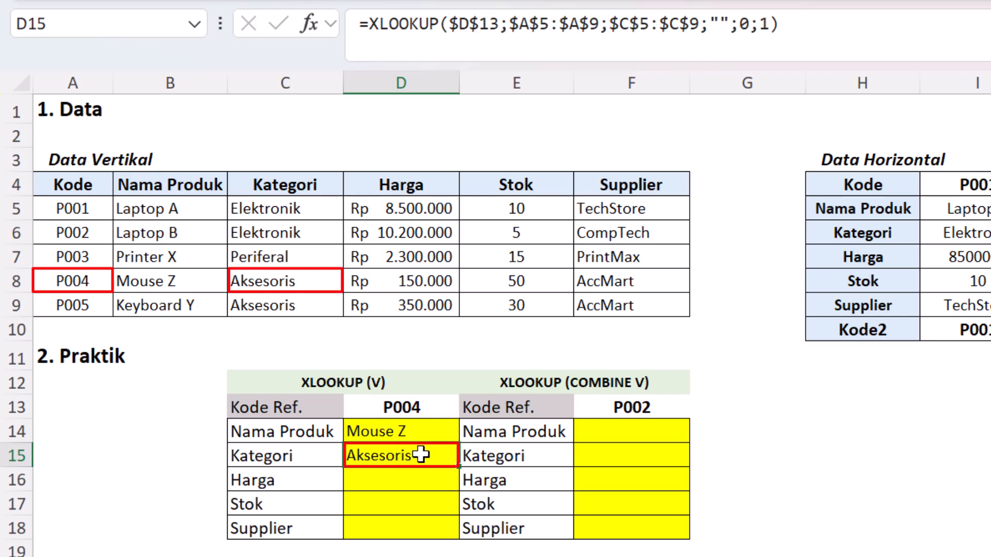
key("ctrl+c")
left_click_drag(405, 479, 399, 517)
right_click(399, 518)
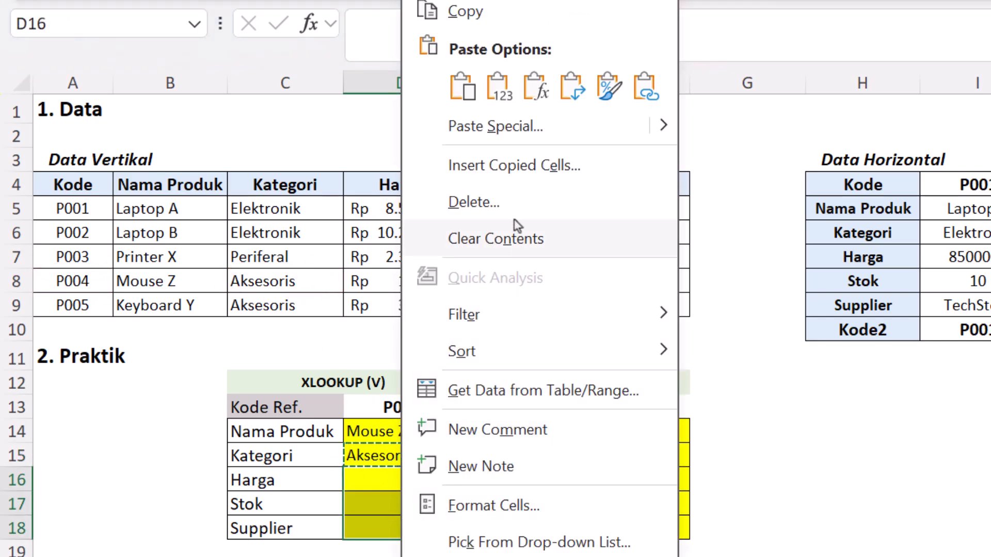
left_click(534, 85)
Step: Change the return array of the Harga formula in D16 to the Harga column, $D$5:$D$9
left_click(411, 479)
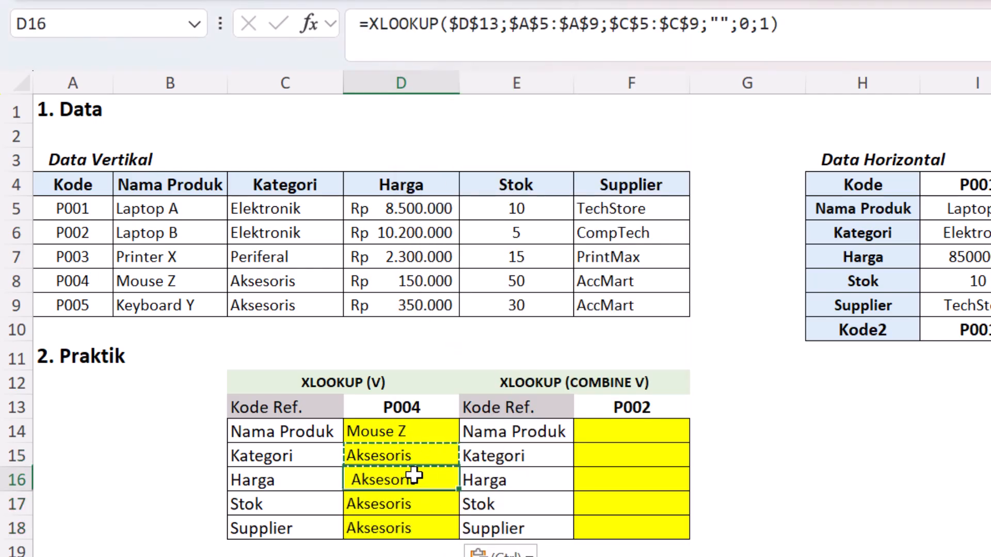
double_click(412, 479)
left_click_drag(338, 248, 380, 246)
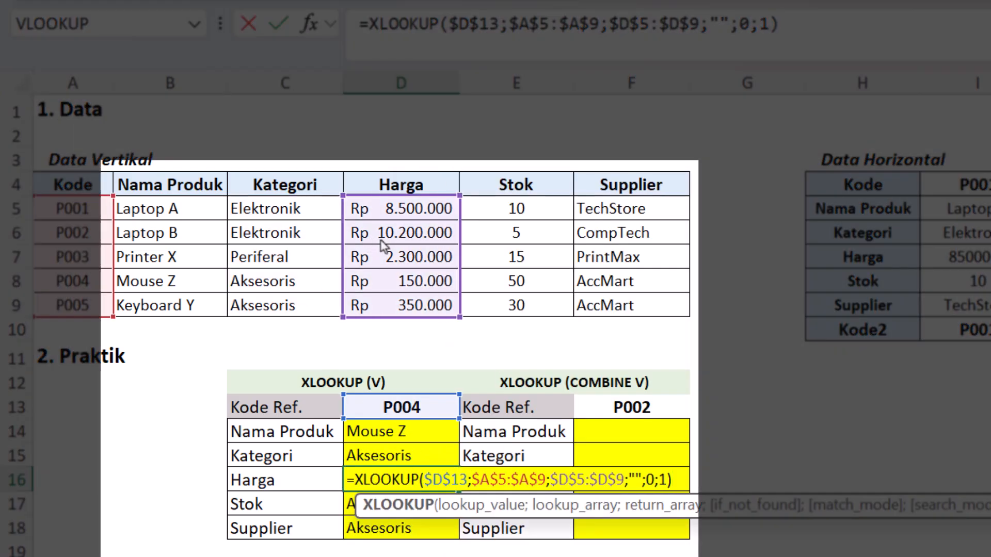
key("Return")
Step: Change the return array of the Stok formula in D17 to the Stok column, E5:E9
double_click(401, 501)
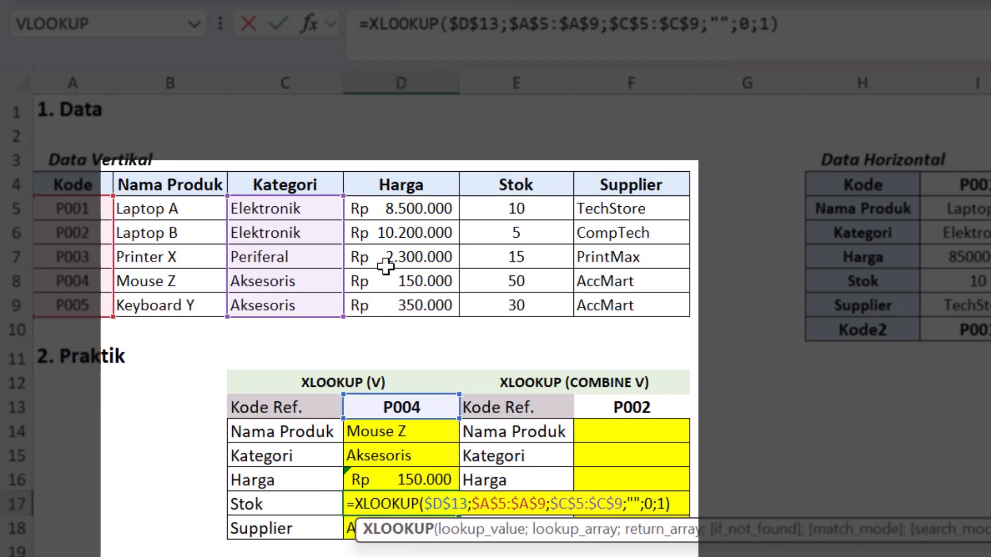
left_click_drag(336, 230, 513, 233)
key("Return")
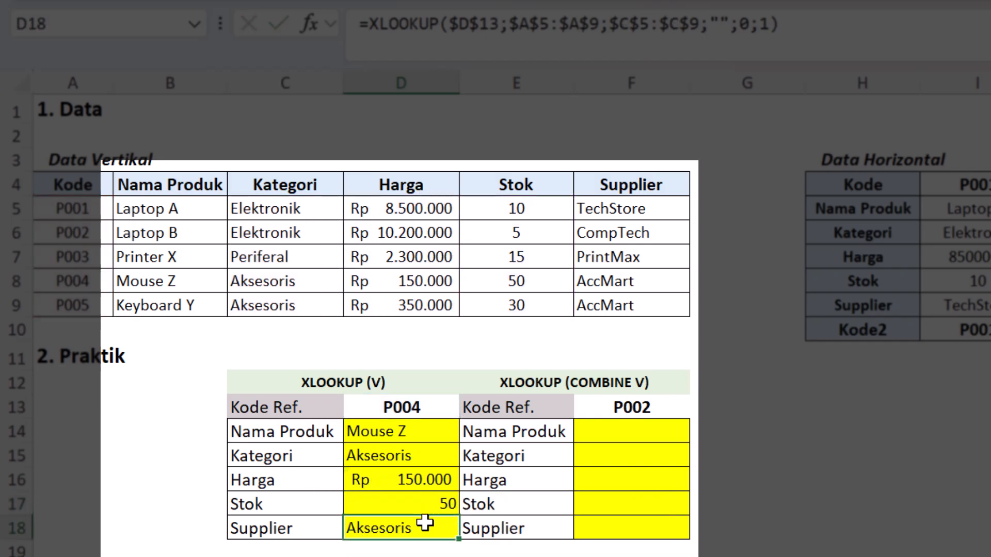
Step: Change the return array of the Supplier formula in D18 to the Supplier column, F5:F9
double_click(425, 527)
left_click_drag(338, 254, 598, 255)
key("Return")
left_click(378, 487)
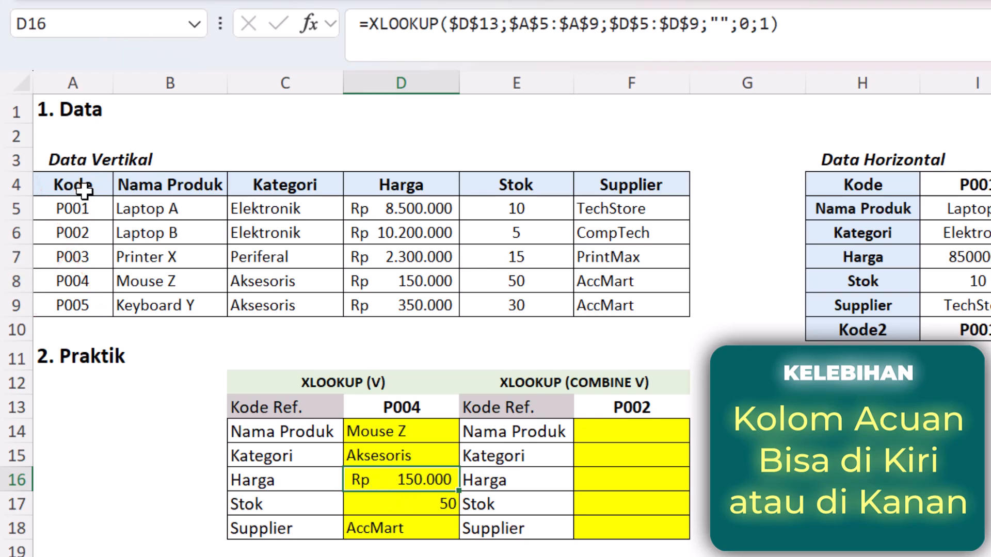
Step: Copy the Kode column A4:A9 of the vertical data table to G4, beside the Supplier column
left_click_drag(81, 192, 79, 304)
key("ctrl+c")
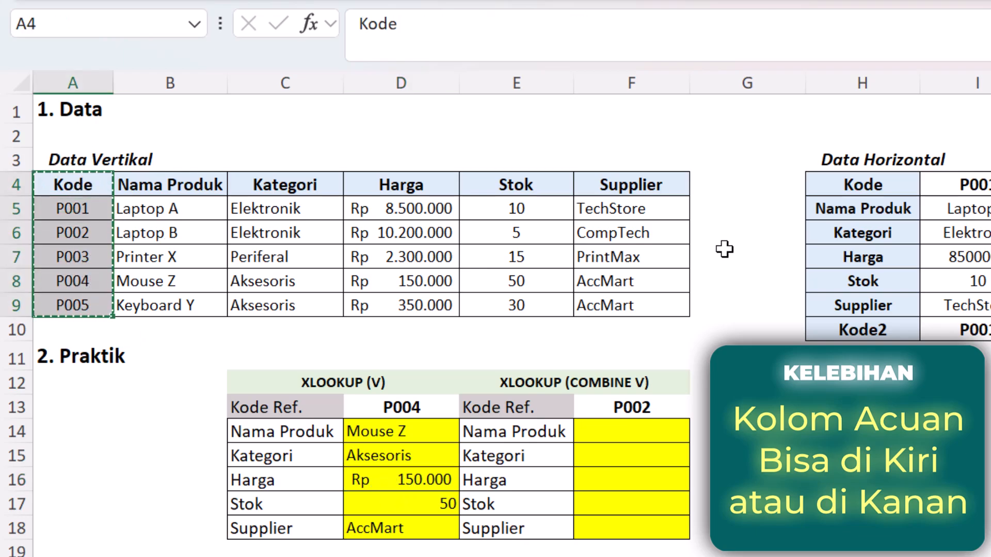
left_click(703, 184)
key("ctrl+v")
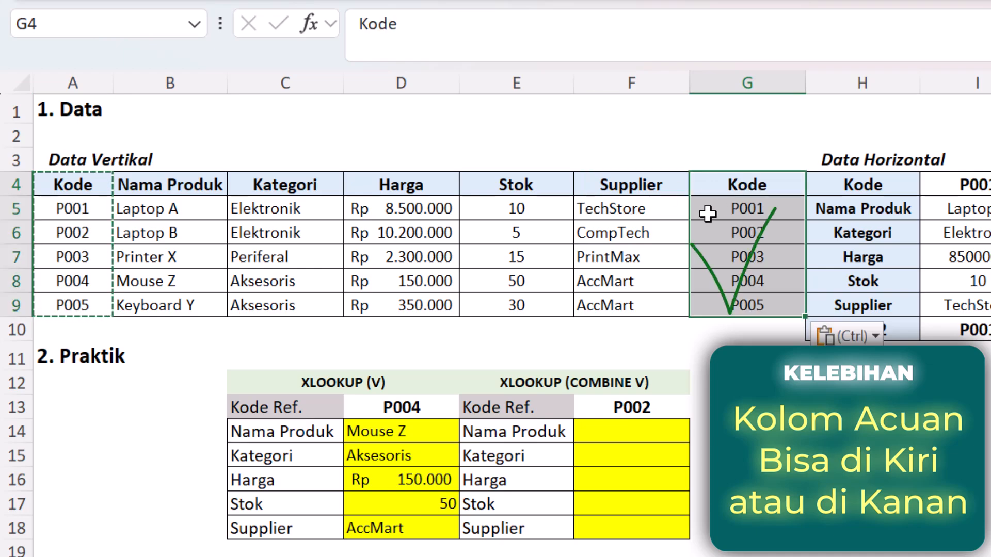
Step: Change the lookup array of the Nama Produk formula in D14 to the copied Kode column, $G$5:$G$9
double_click(370, 435)
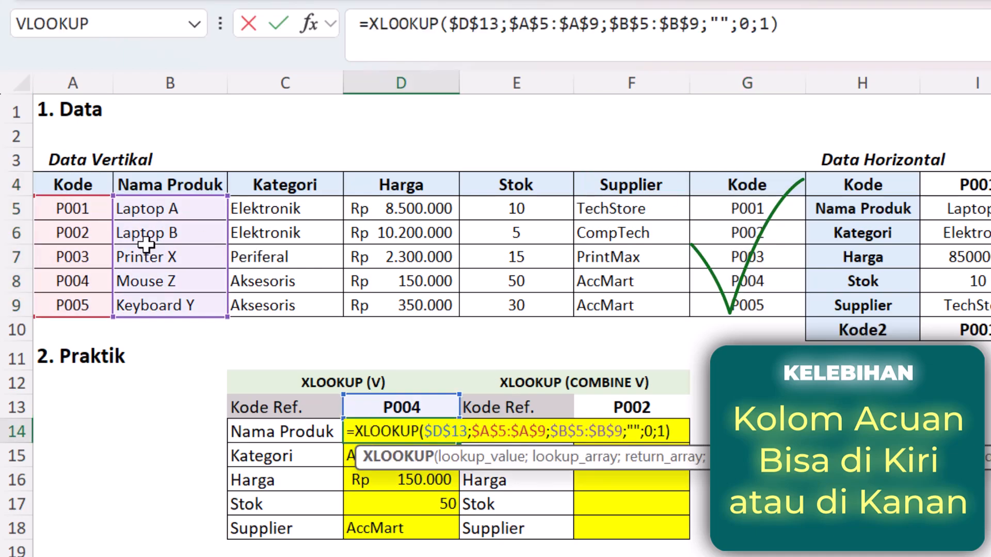
left_click_drag(86, 206, 697, 206)
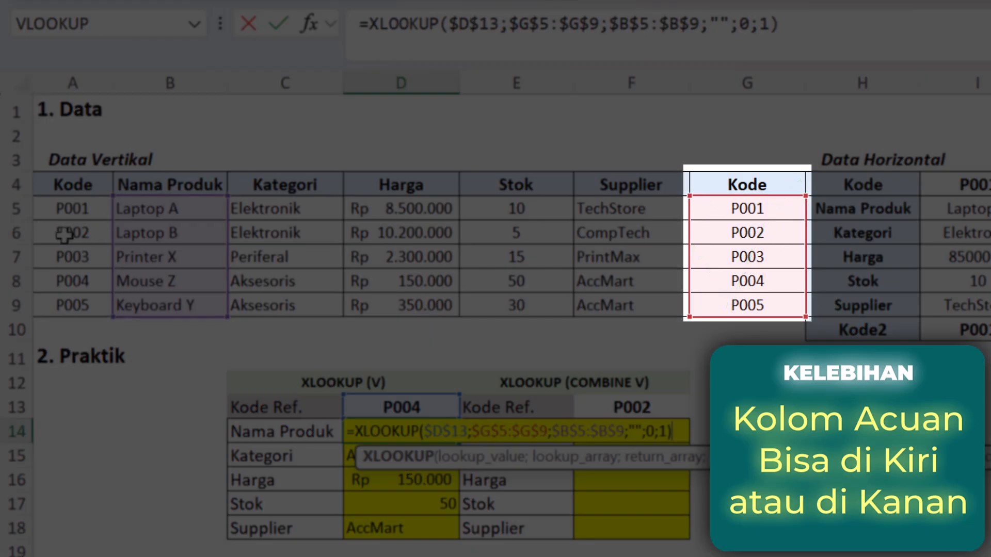
key("Return")
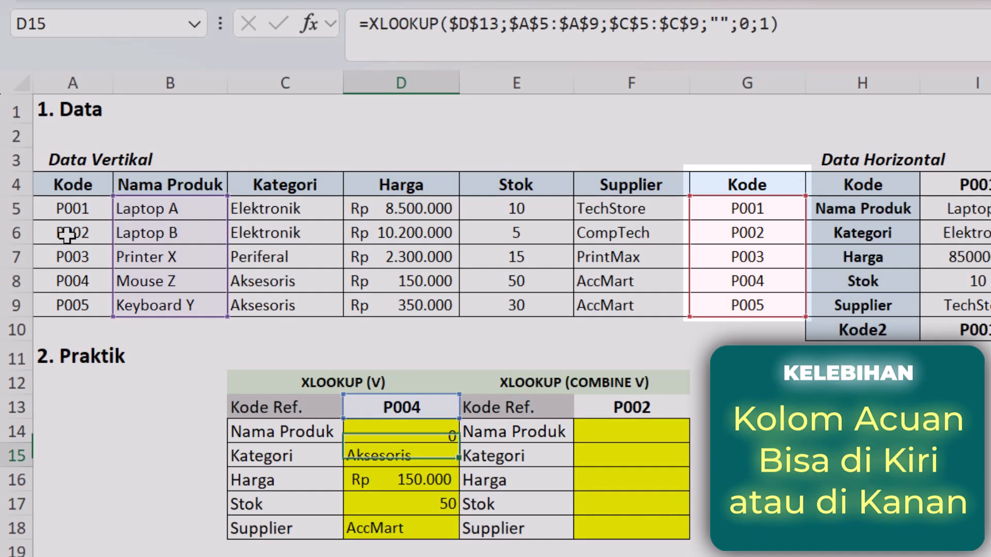
left_click(435, 432)
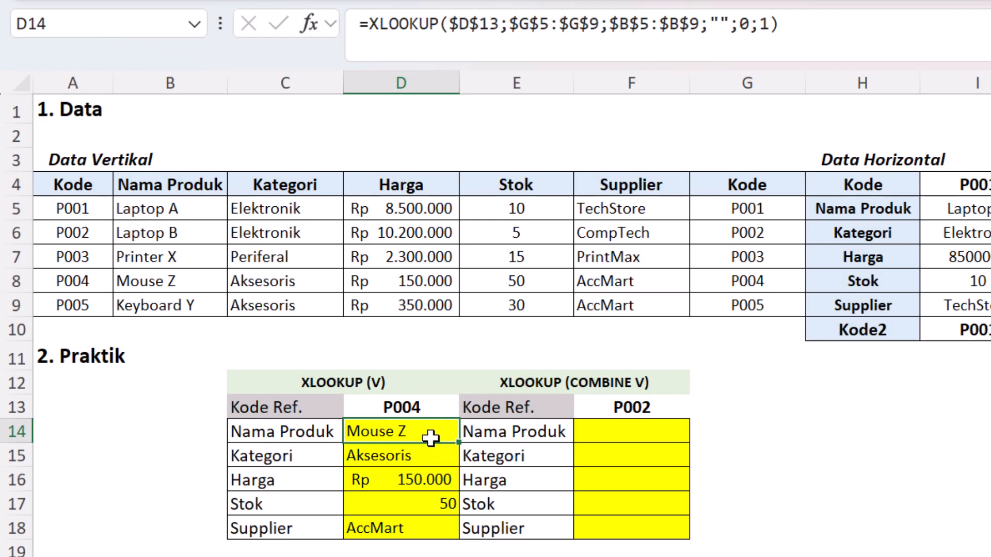
Step: Change the lookup array of the Kategori formula in D15 to the copied Kode column, $G$5:$G$9
double_click(401, 453)
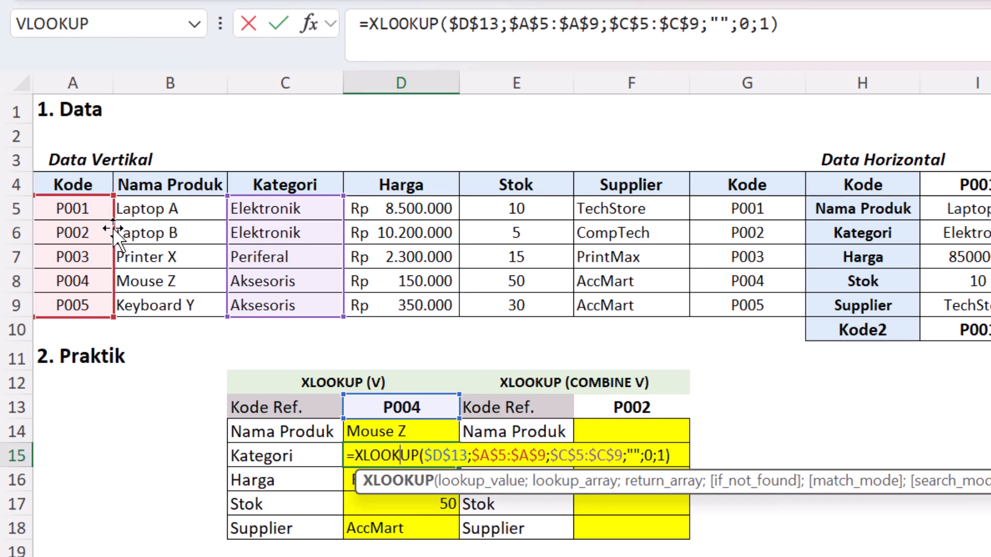
left_click_drag(107, 230, 741, 239)
key("Return")
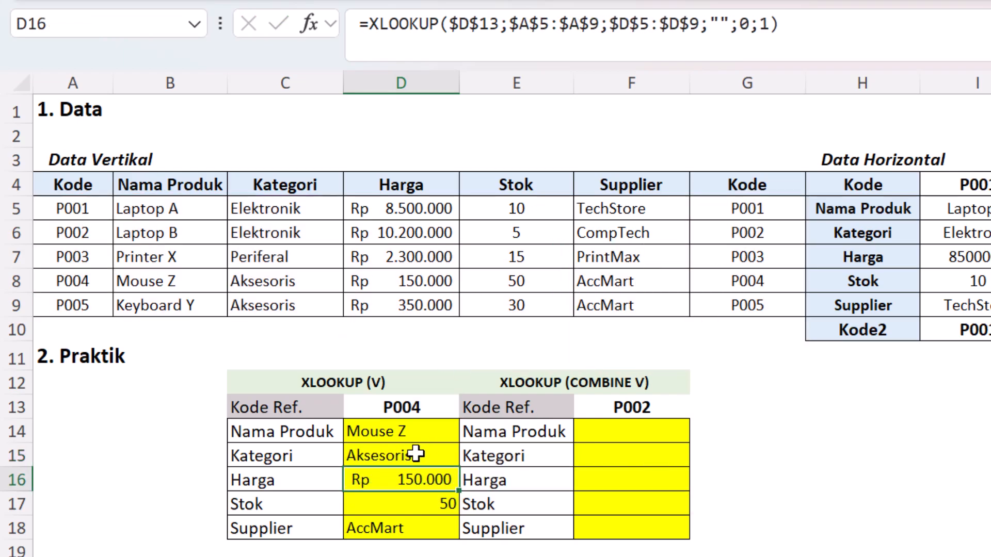
Step: Set the reference code in D13 to P001 from its list of codes
left_click(439, 407)
left_click(469, 408)
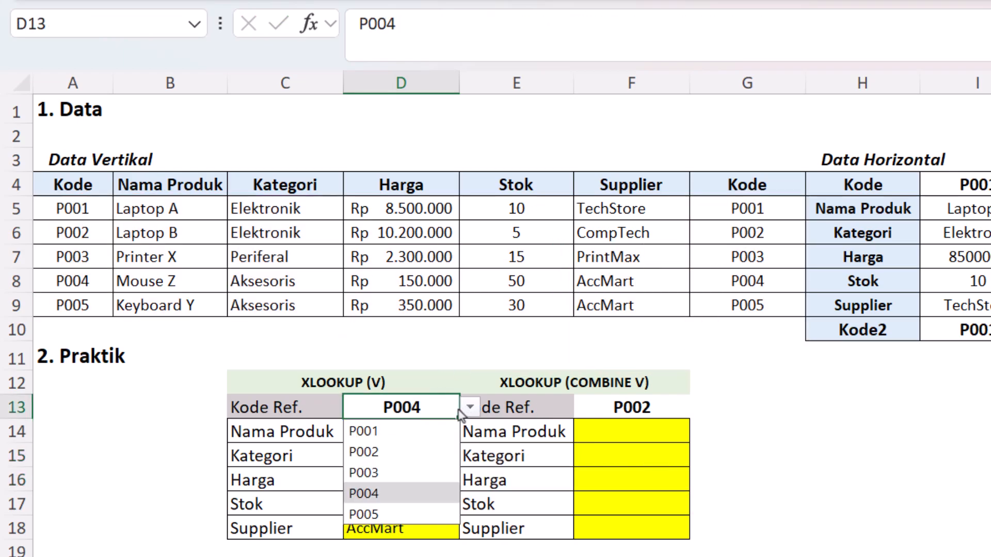
left_click(435, 432)
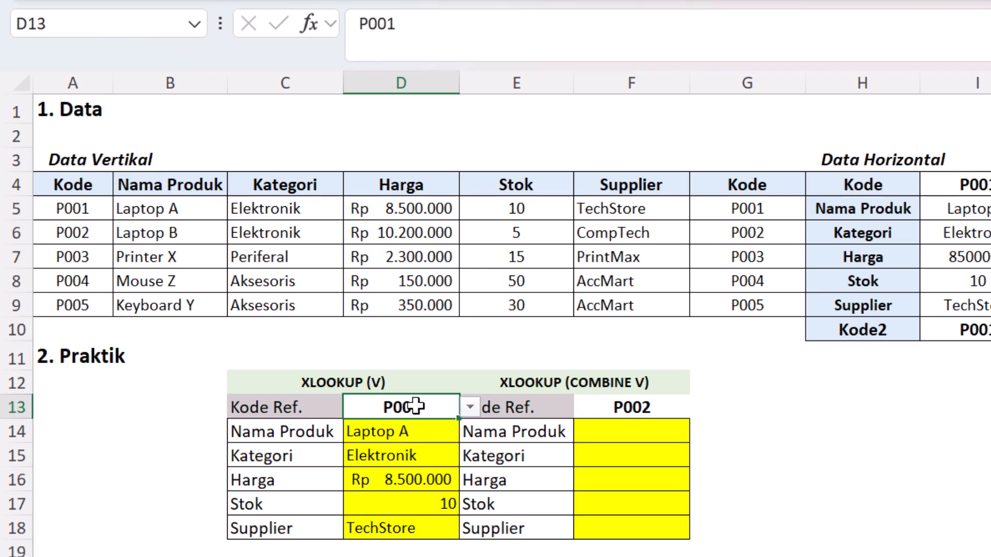
Step: Compare the product name and category in D14:D15 with the P001 row, using the copied Kode column G as reference
left_click(119, 203)
left_click(769, 204)
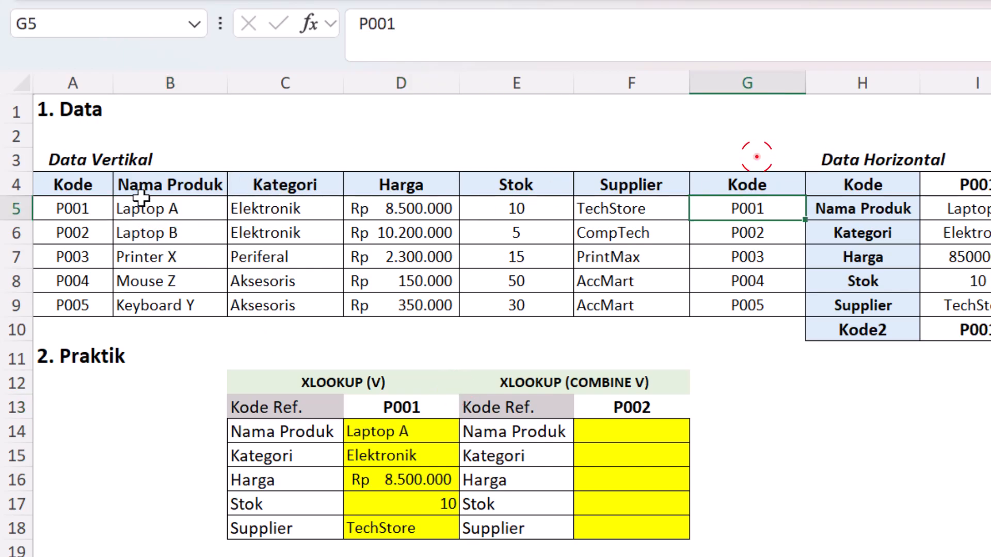
left_click(183, 207)
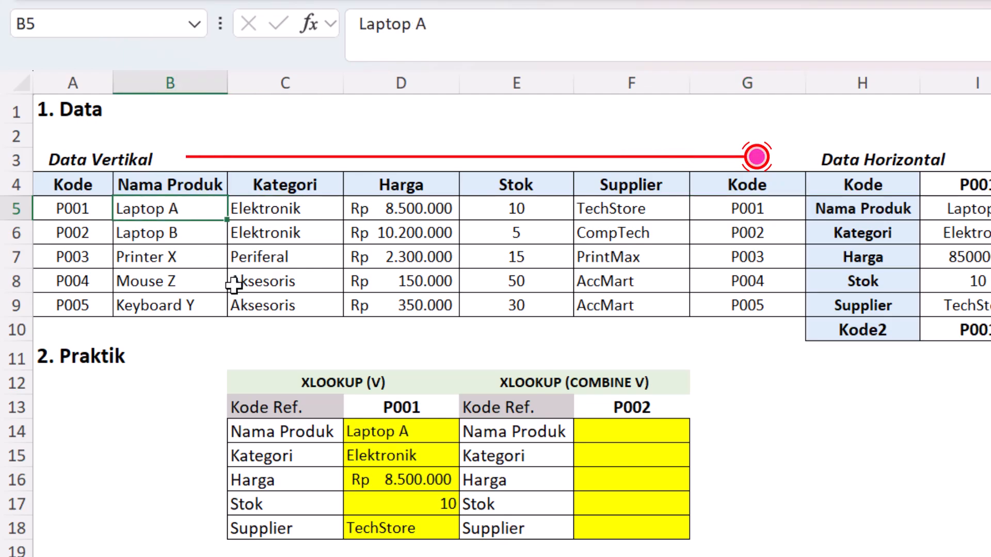
left_click(400, 457)
left_click(724, 235)
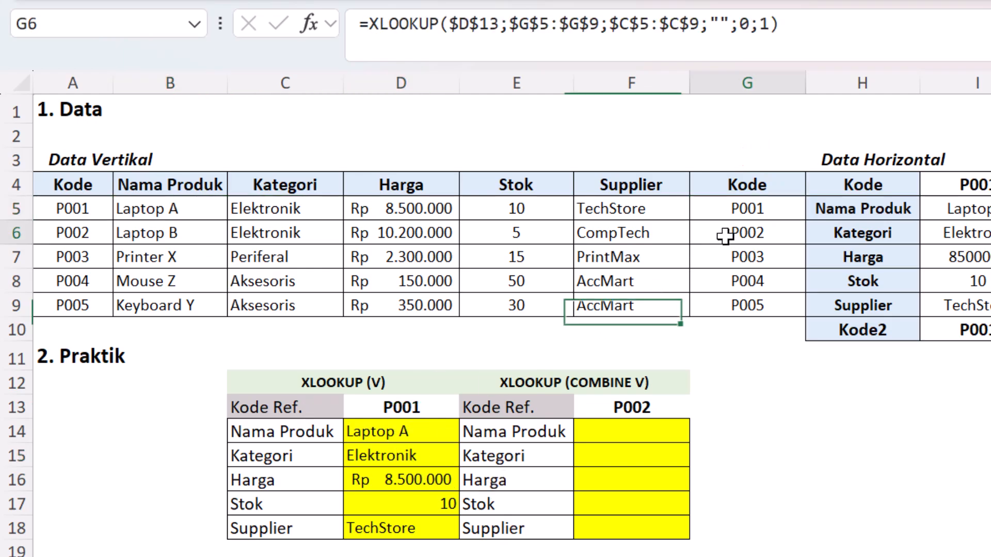
left_click(730, 206)
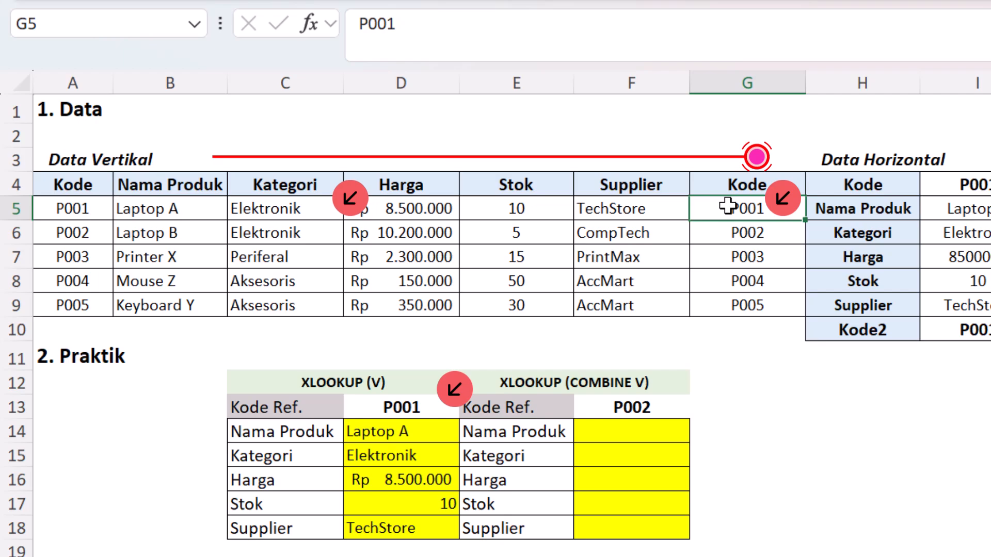
left_click(295, 209)
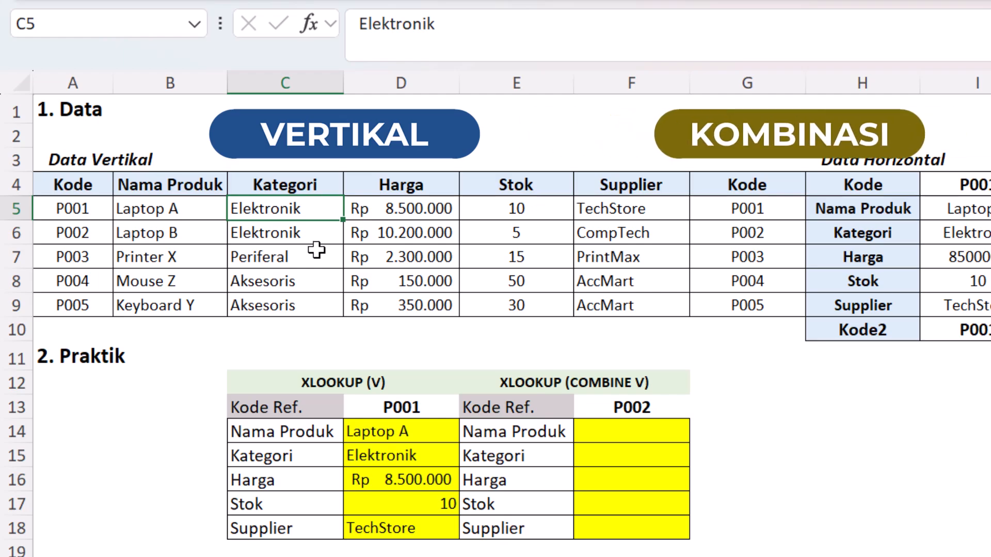
key("Down")
key("Down")
key("Down")
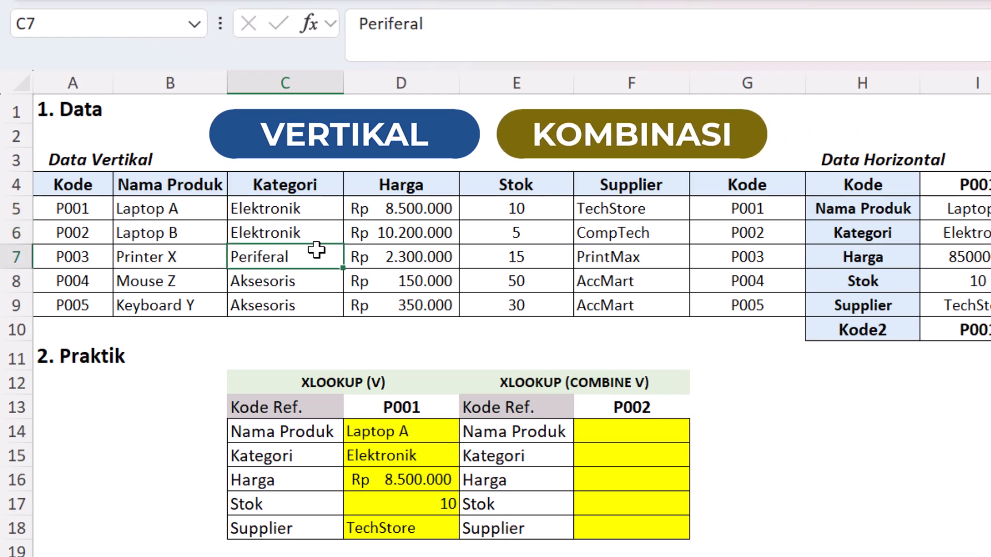
Step: Examine the ranges used by the D14 formula, and the reference code and result cells of the XLOOKUP (COMBINE V) table
double_click(397, 433)
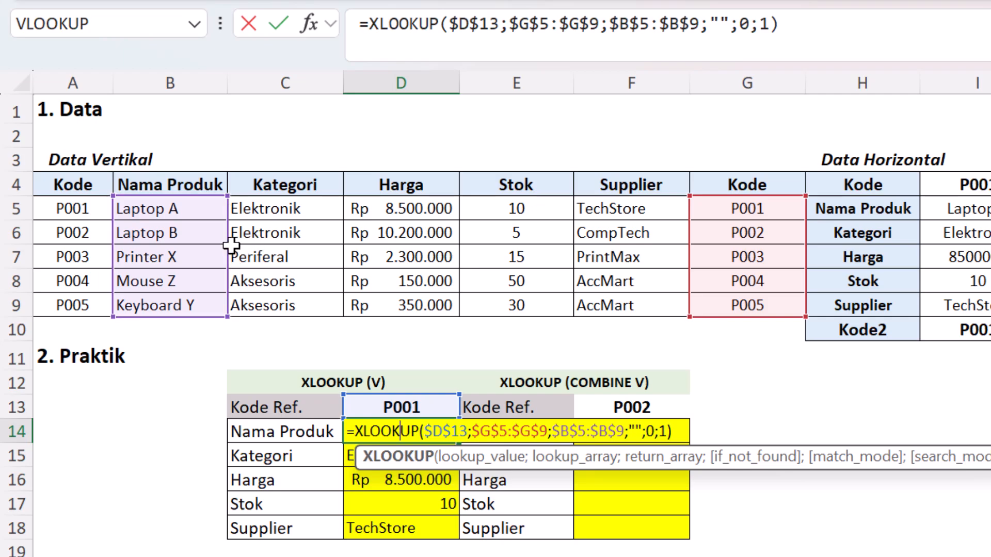
key("ctrl+Return")
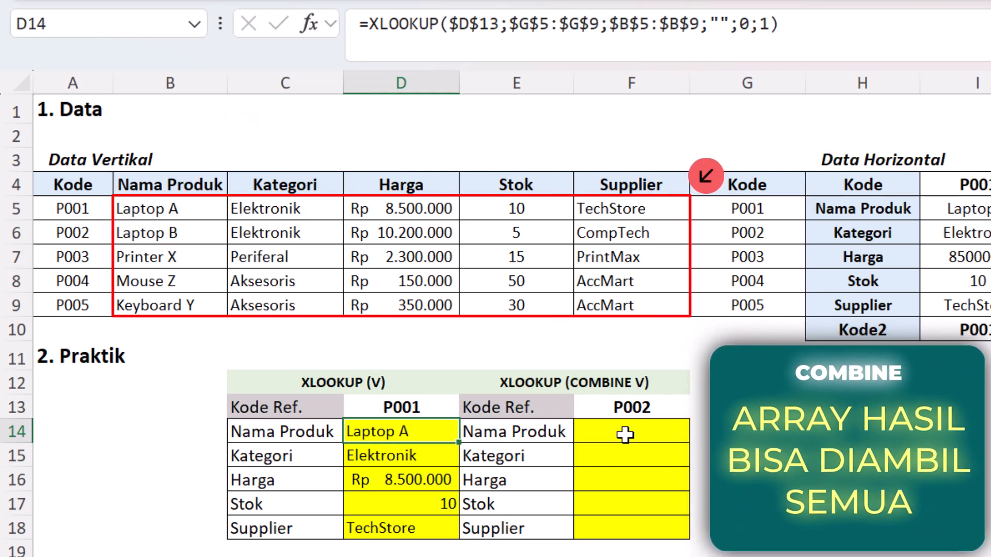
key("Left")
key("Right")
key("Right")
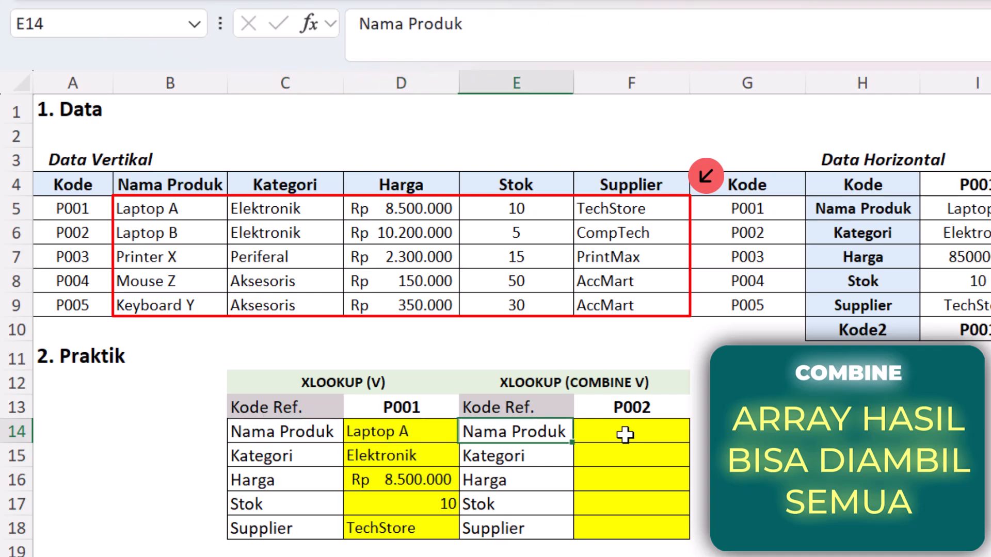
key("Down")
key("Up")
key("Right")
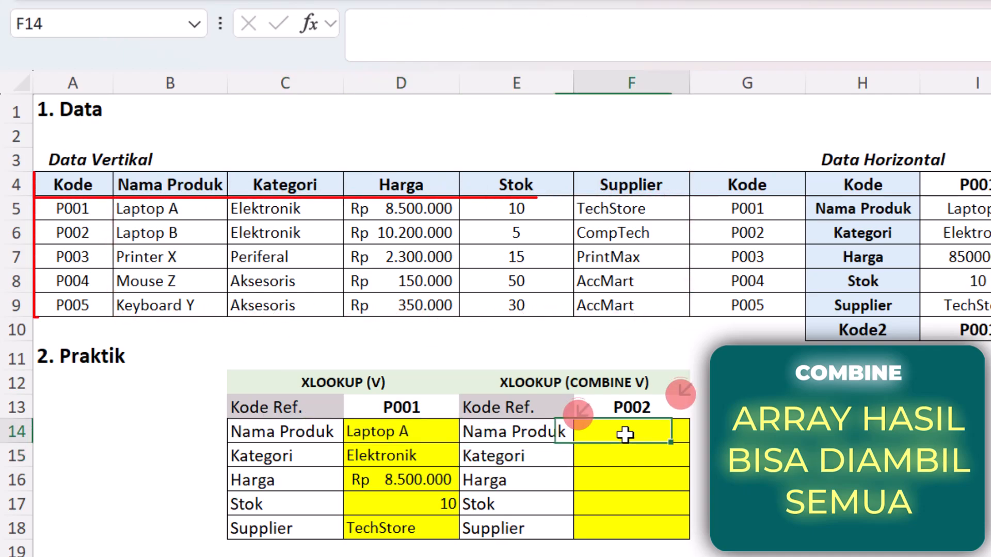
key("Up")
key("Right")
key("Left")
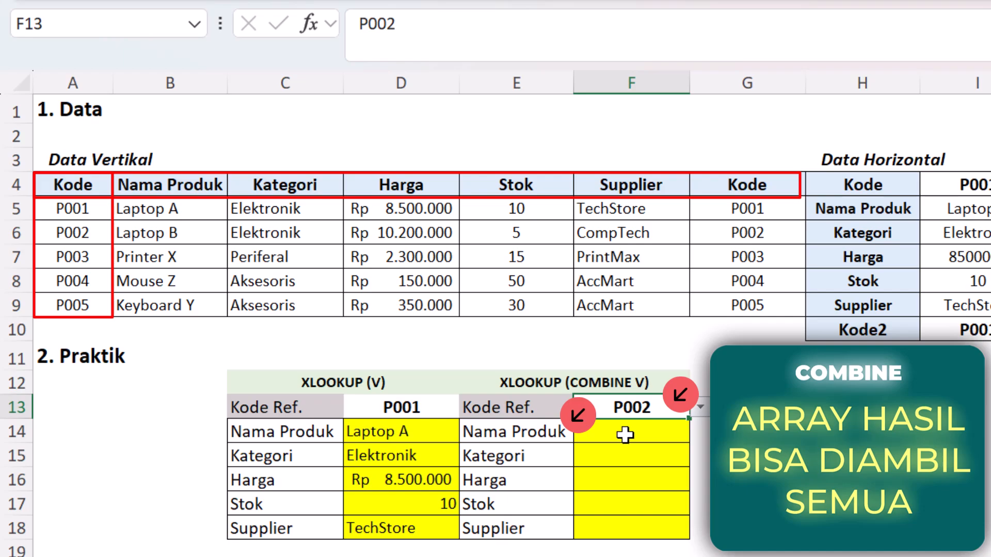
Step: Start an XLOOKUP formula in F14 of the XLOOKUP (COMBINE V) table with the locked reference code $F$13 as lookup value
key("Down")
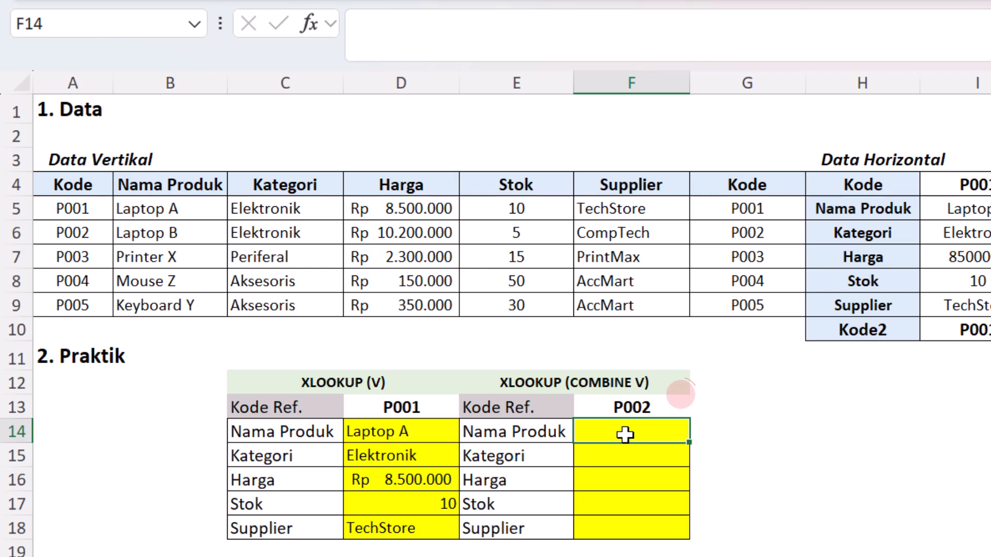
left_click(464, 44)
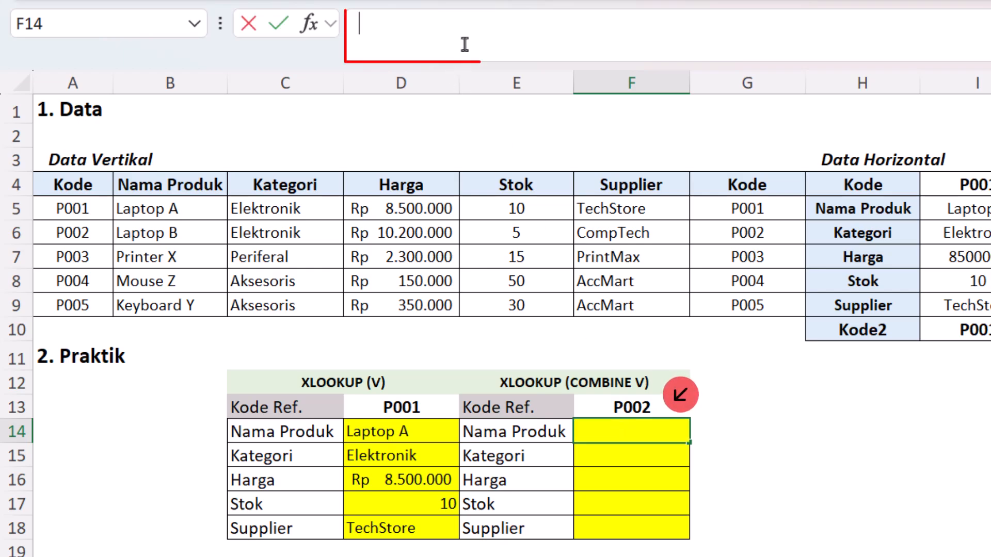
type("=xlo")
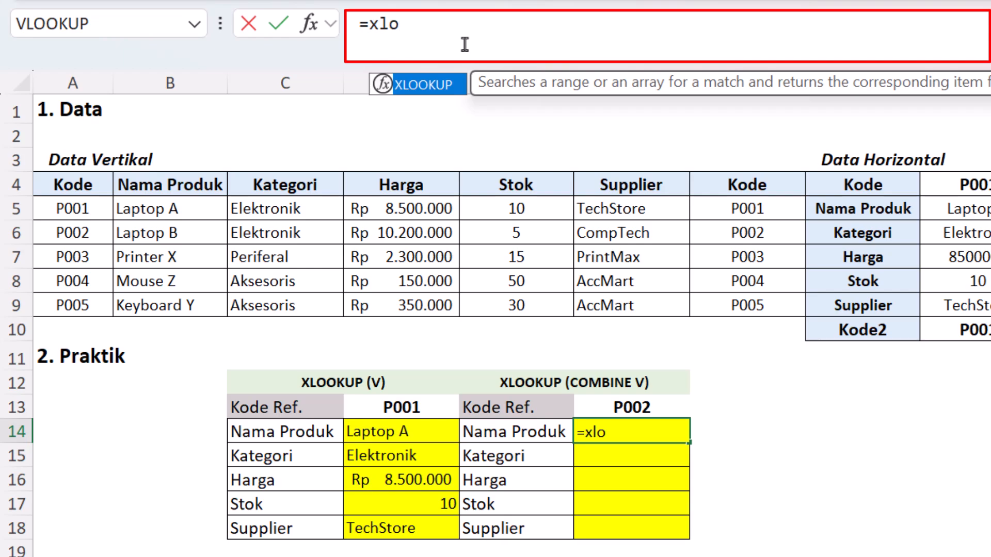
key("Tab")
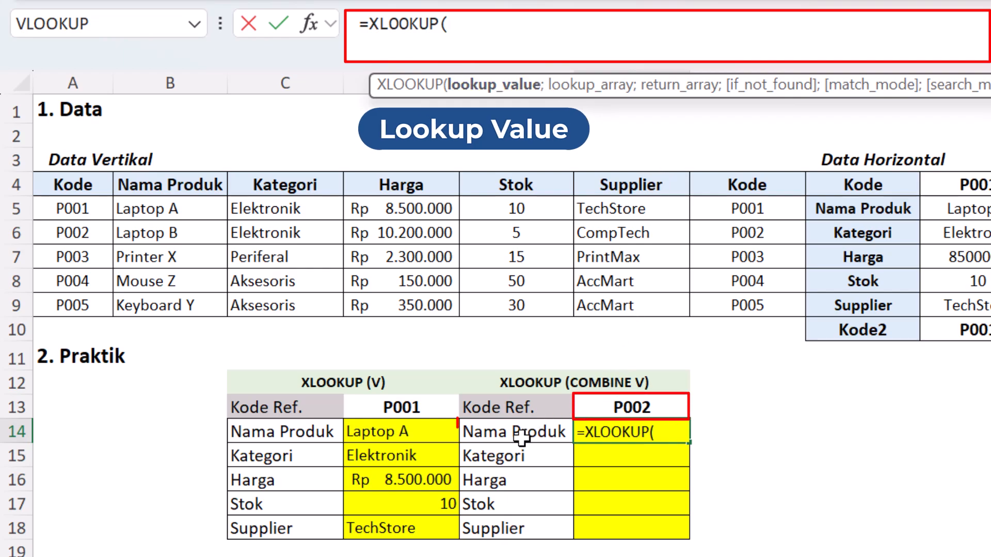
left_click(638, 407)
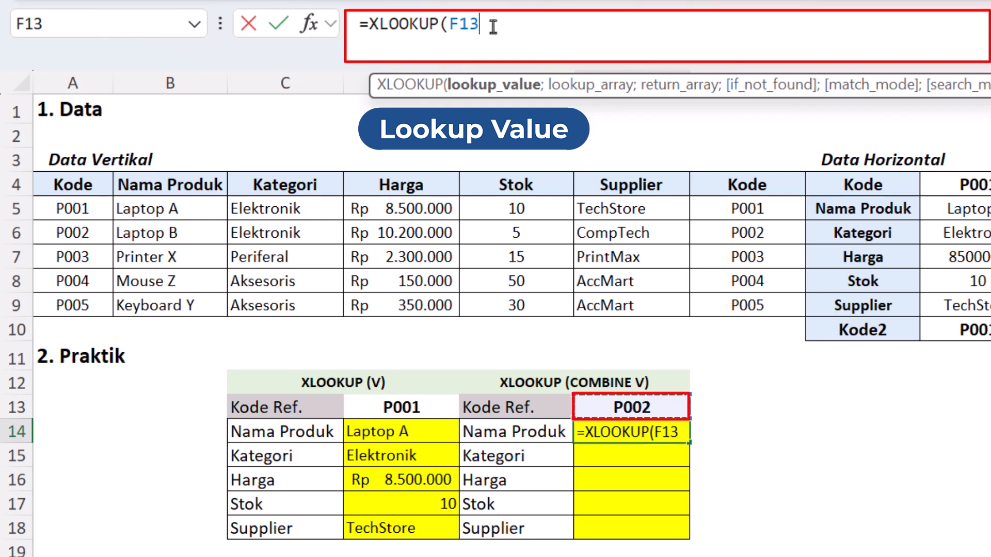
key("F4")
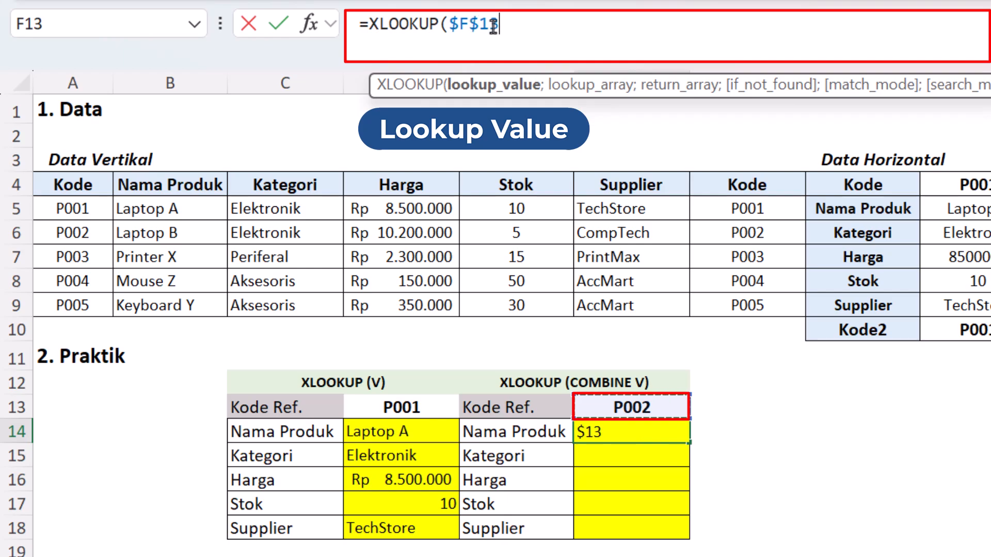
type(";")
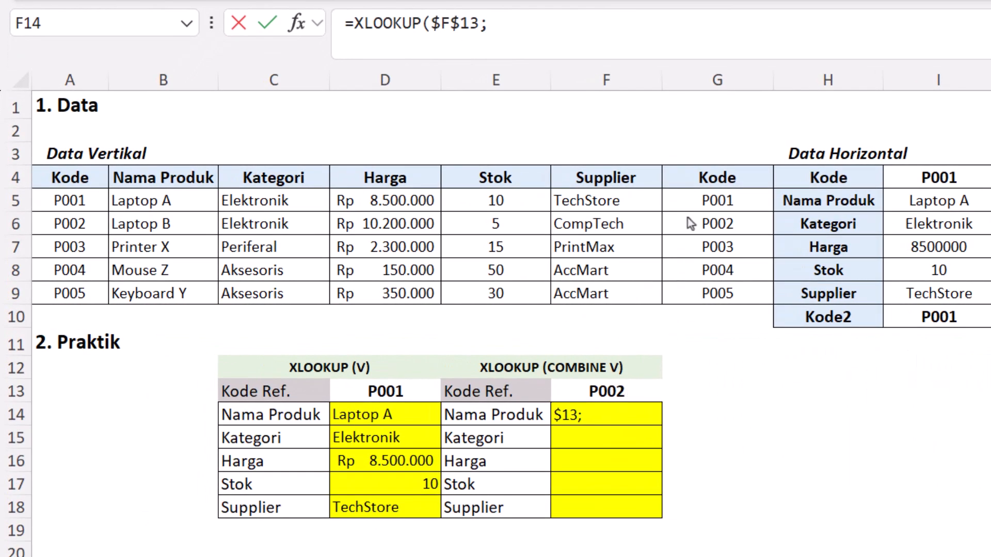
Step: Set the lookup array of the F14 formula to the locked Kode column $A$5:$A$9
left_click_drag(704, 201, 704, 223)
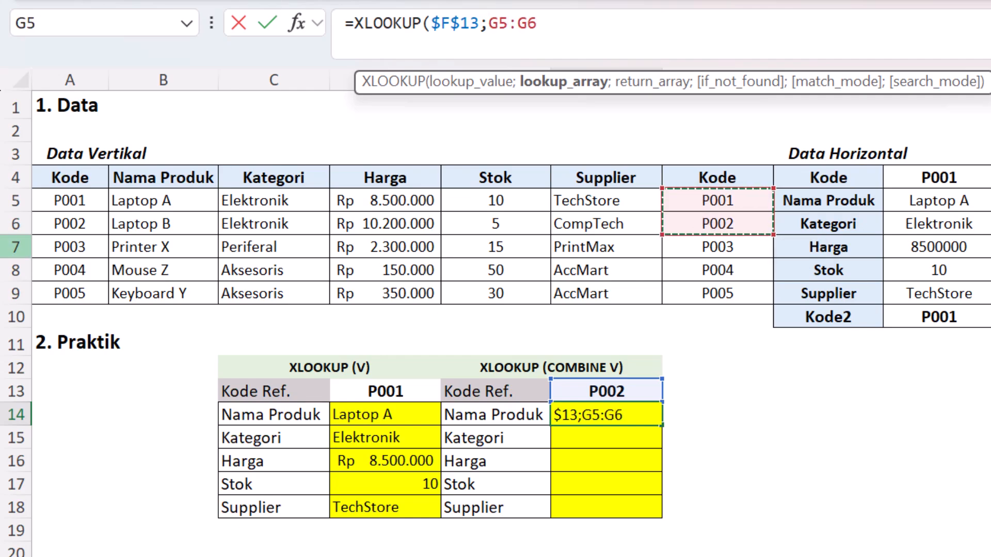
left_click_drag(69, 200, 86, 294)
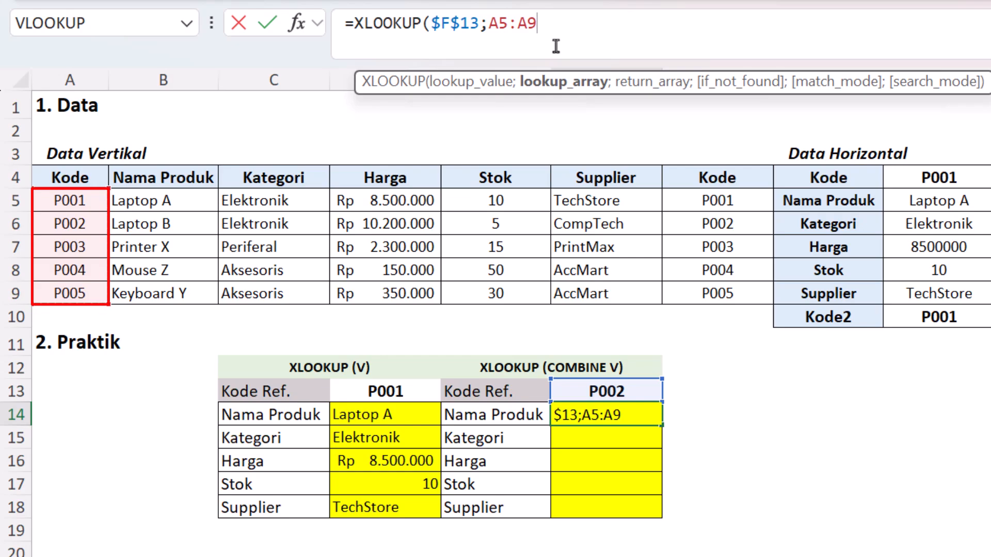
key("F4")
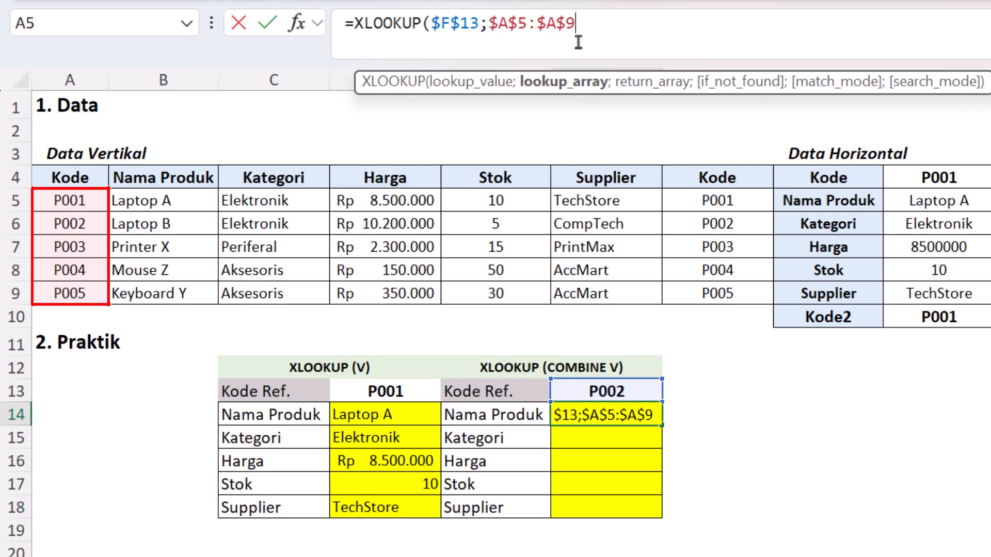
type(";")
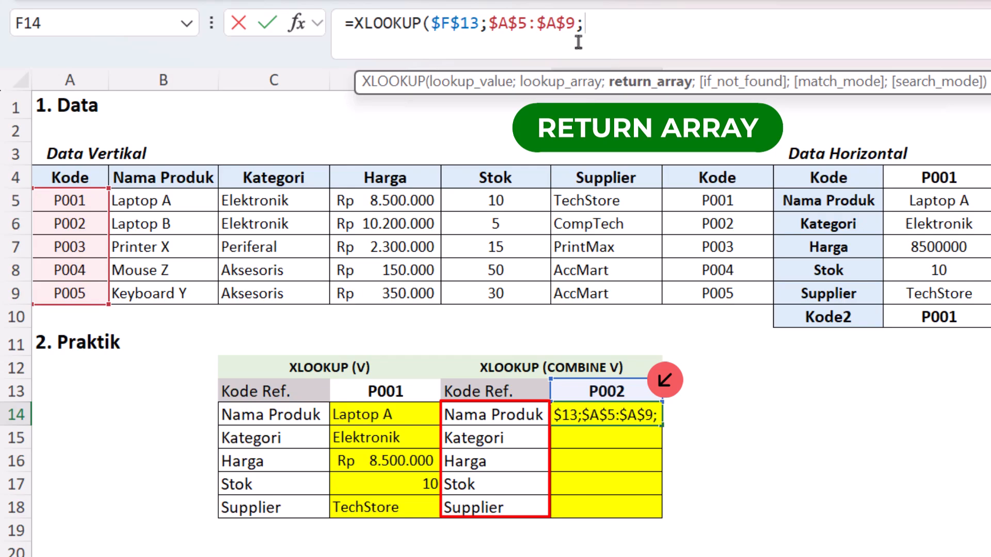
Step: Nest a second XLOOKUP as the return array, looking up the unlocked label E14 in the locked headers $B$4:$F$4
type("xlo")
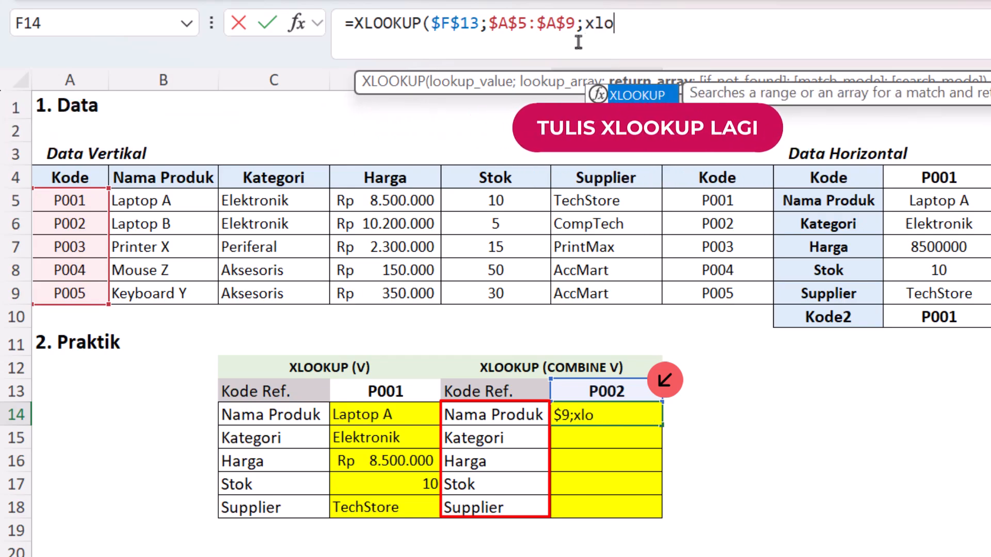
key("Tab")
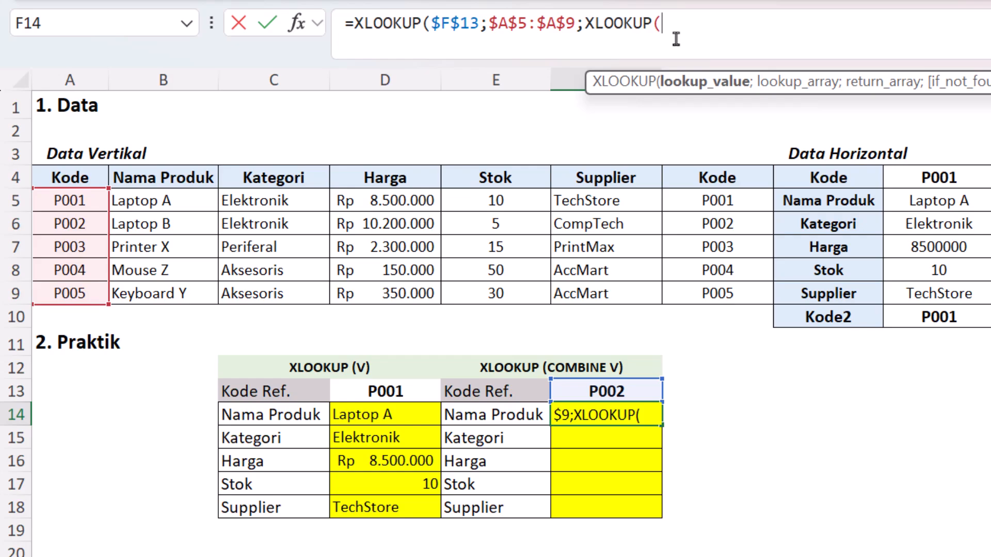
left_click(506, 422)
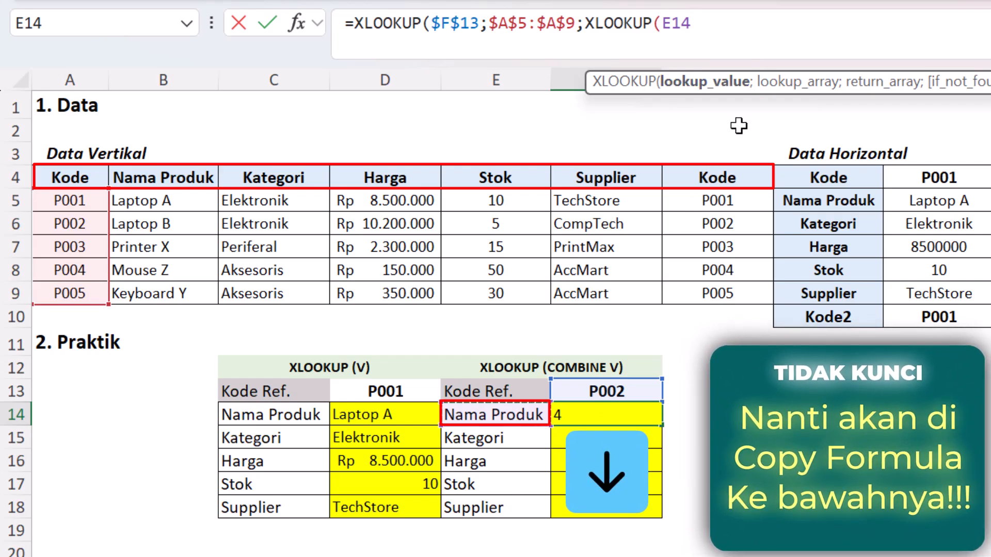
type(";")
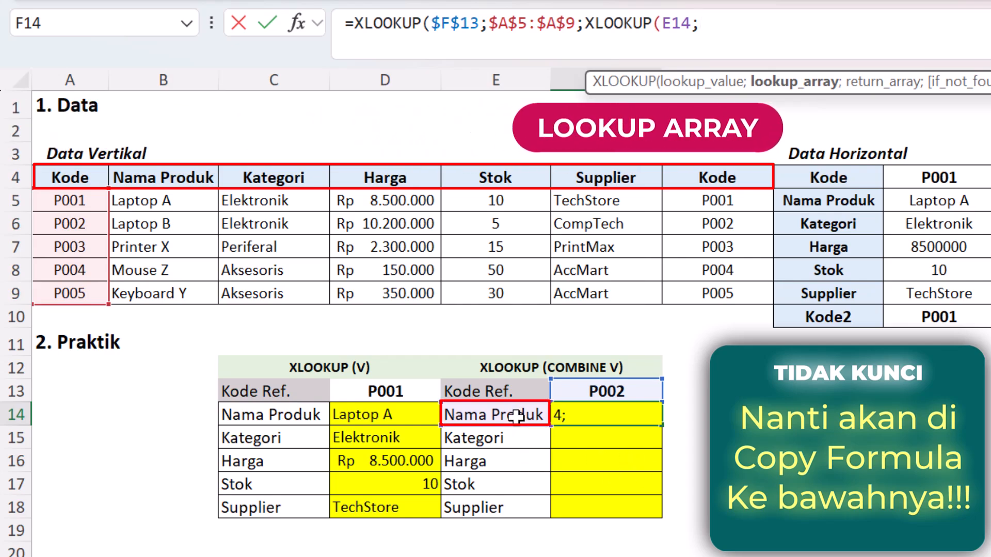
left_click_drag(199, 179, 598, 174)
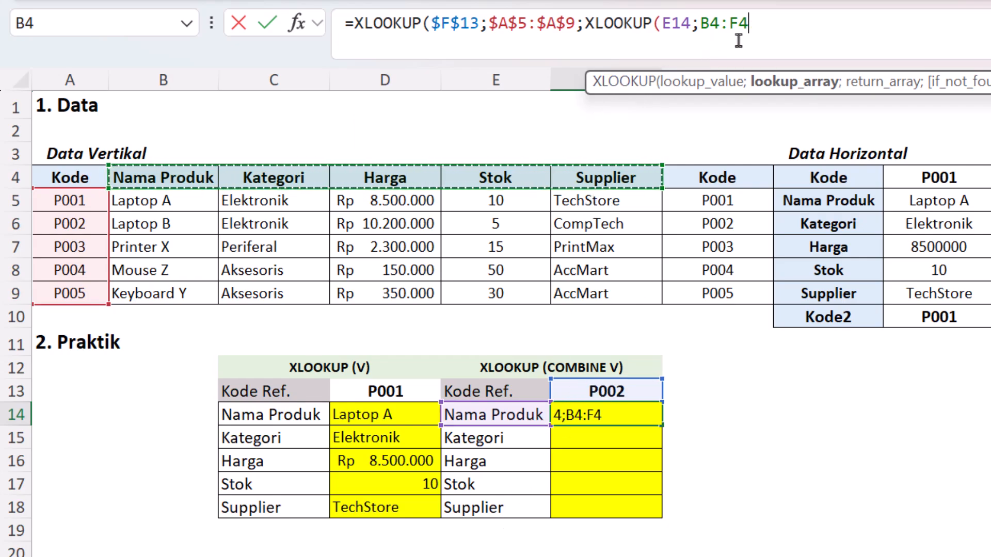
key("F4")
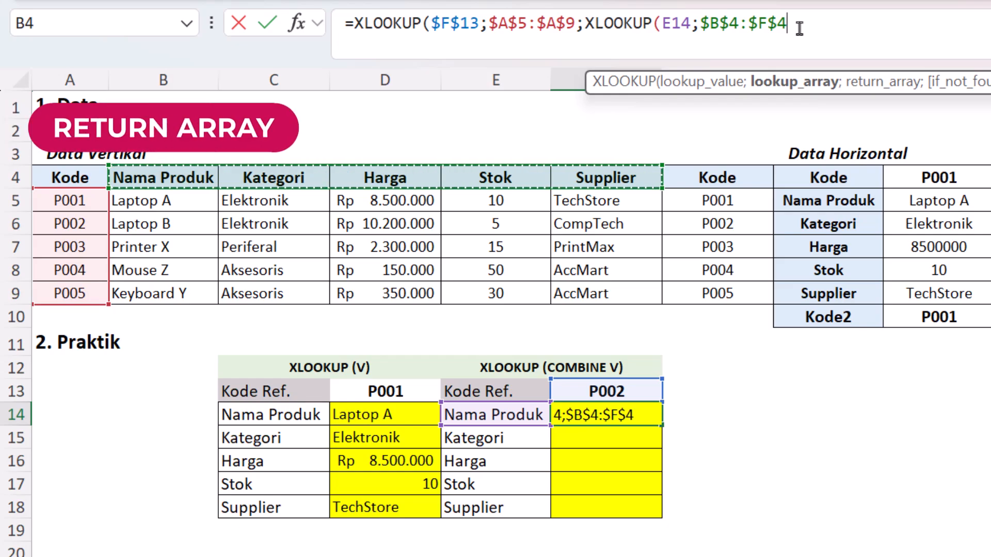
type(";")
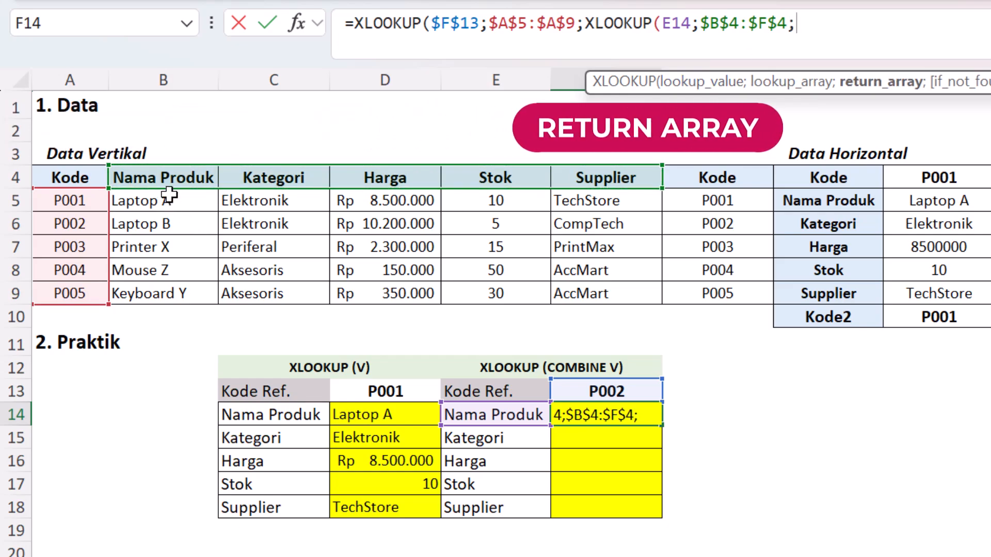
Step: Complete the nested XLOOKUP in F14 with return array $B$5:$F$9, "" if not found, match mode 0 and search mode 1
left_click_drag(168, 199, 597, 293)
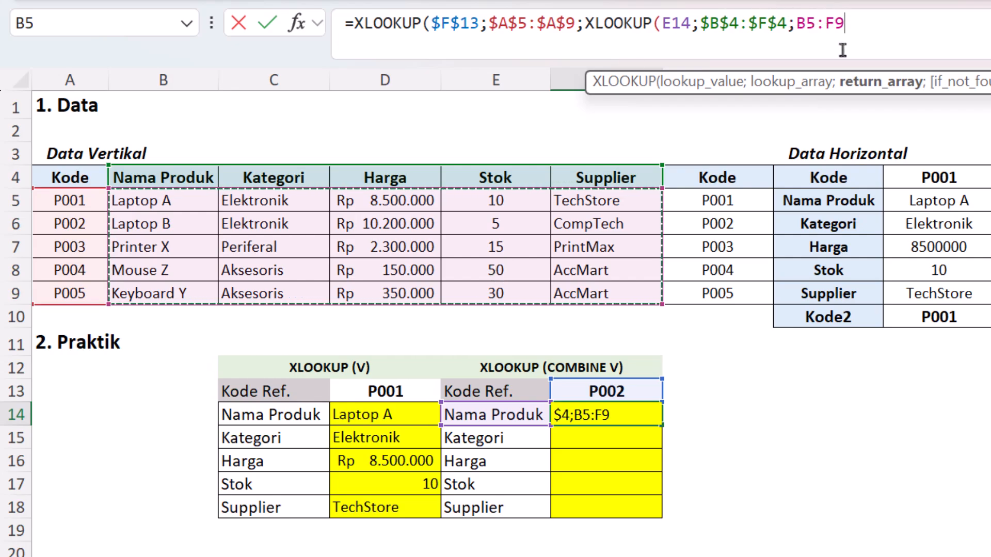
key("F4")
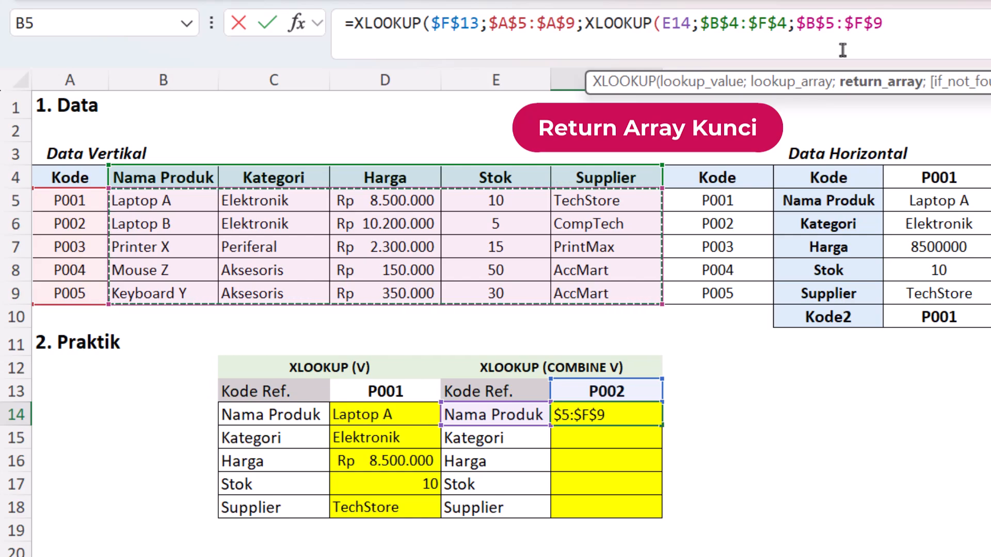
type(";\"\"")
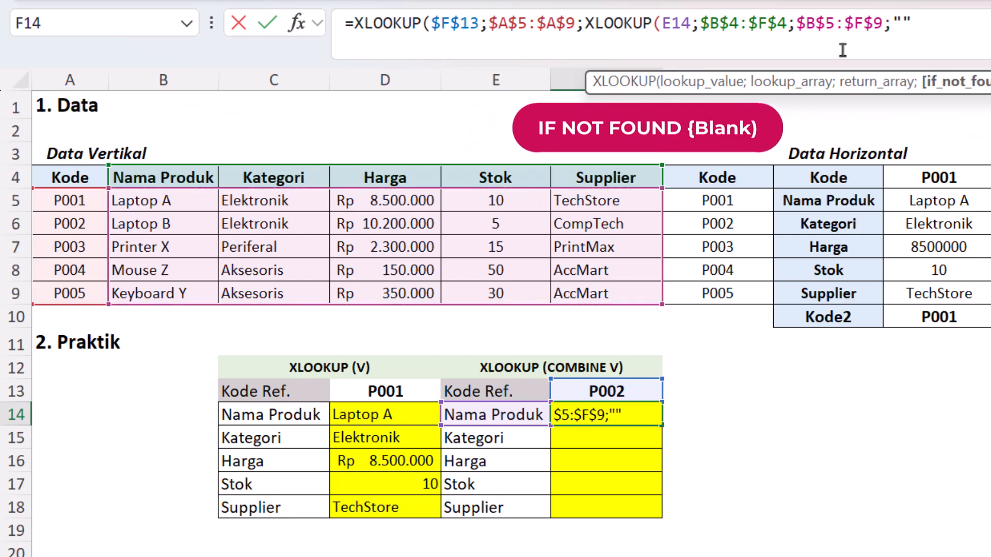
type(";0")
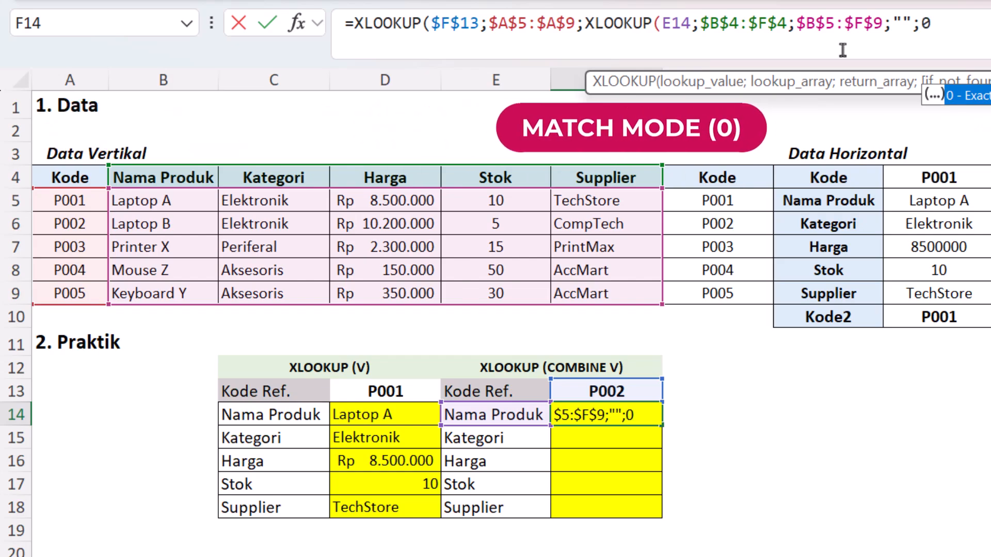
type(";")
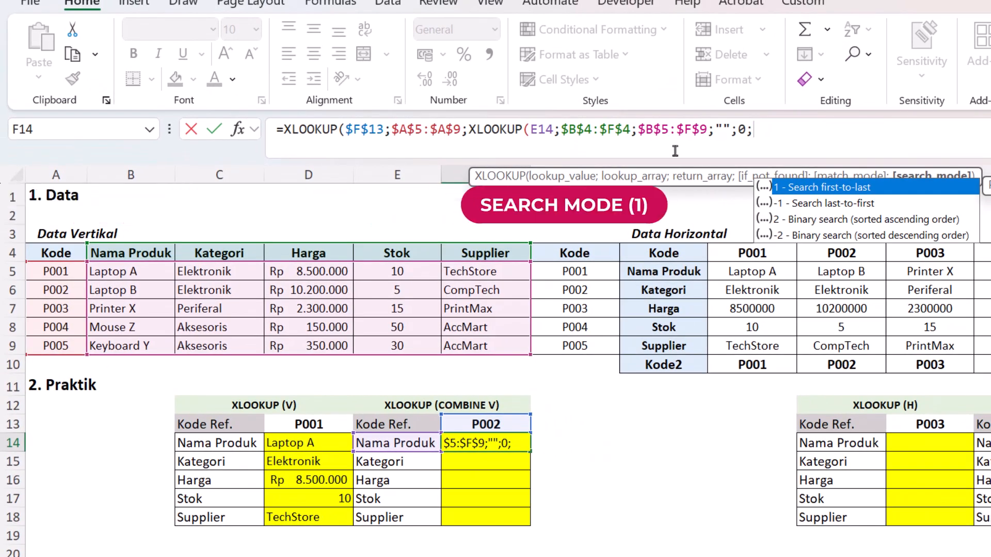
type("1")
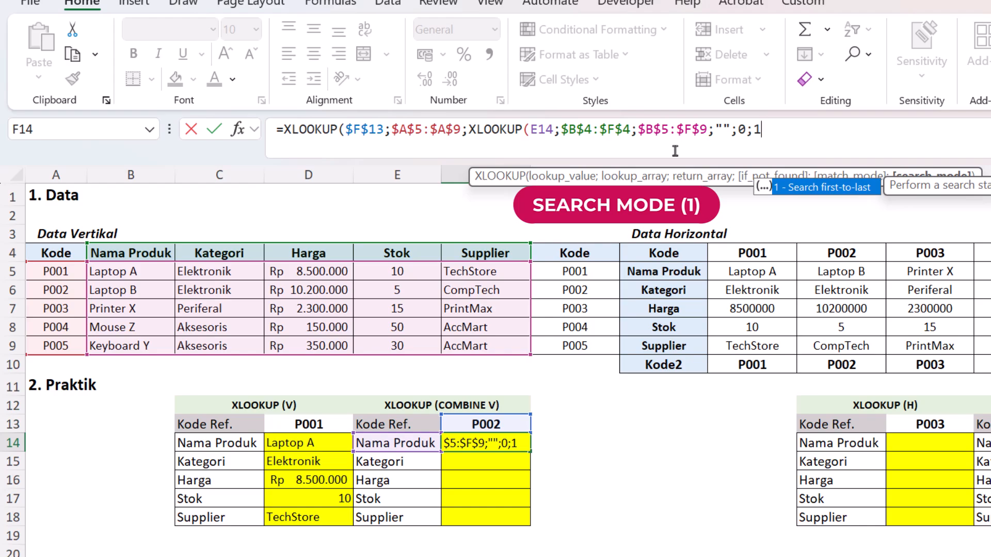
type(")")
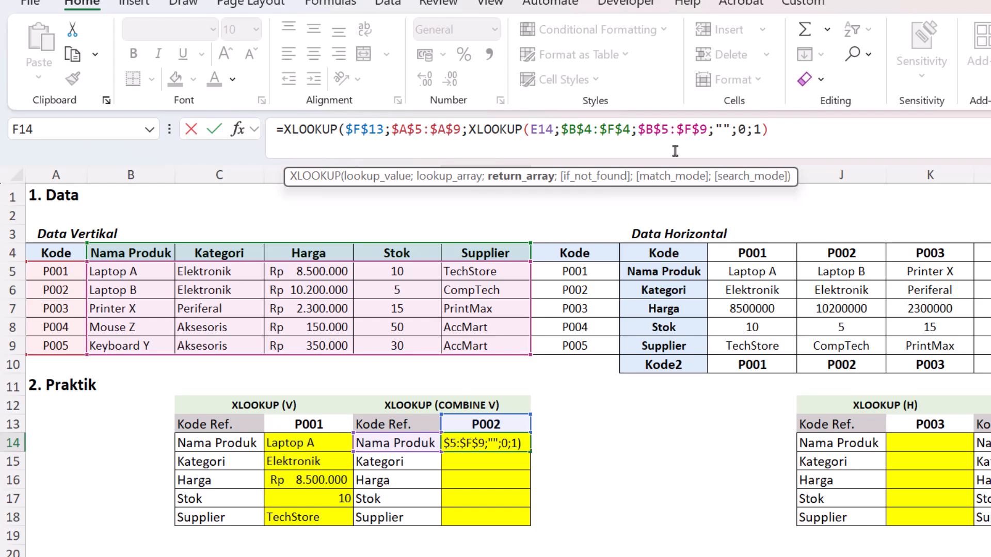
type(")")
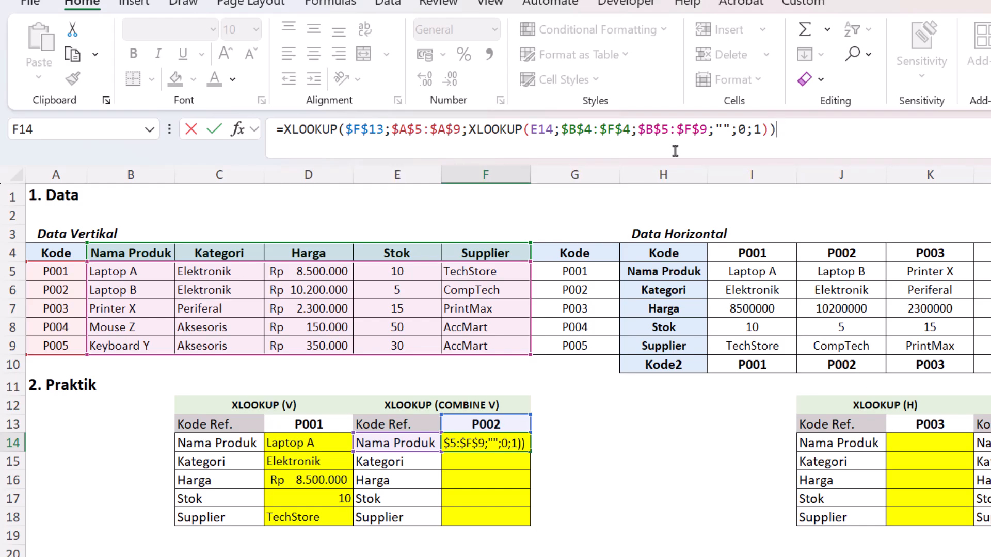
key("Return")
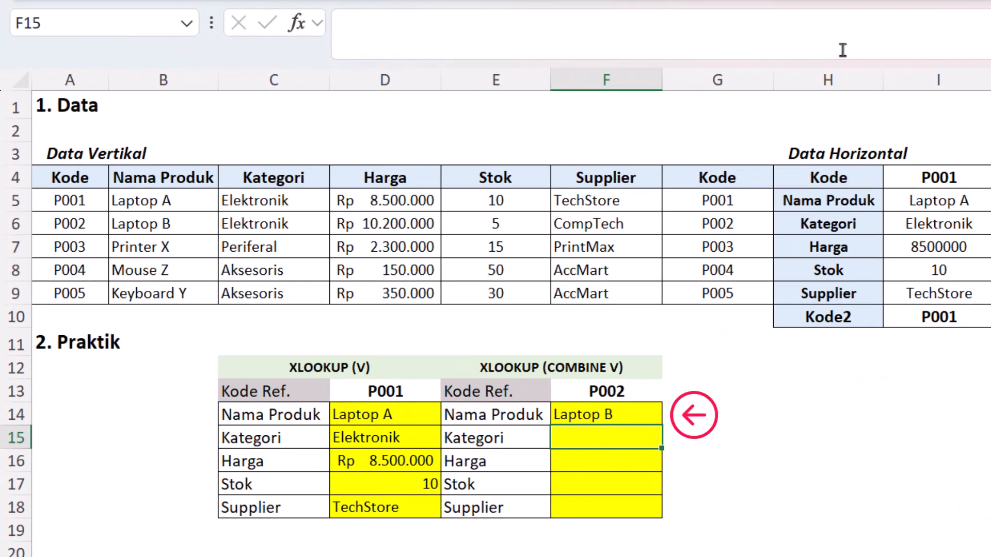
Step: Copy the F14 formula and paste only the formula into F15:F18 for category, price, stock and supplier
left_click(632, 415)
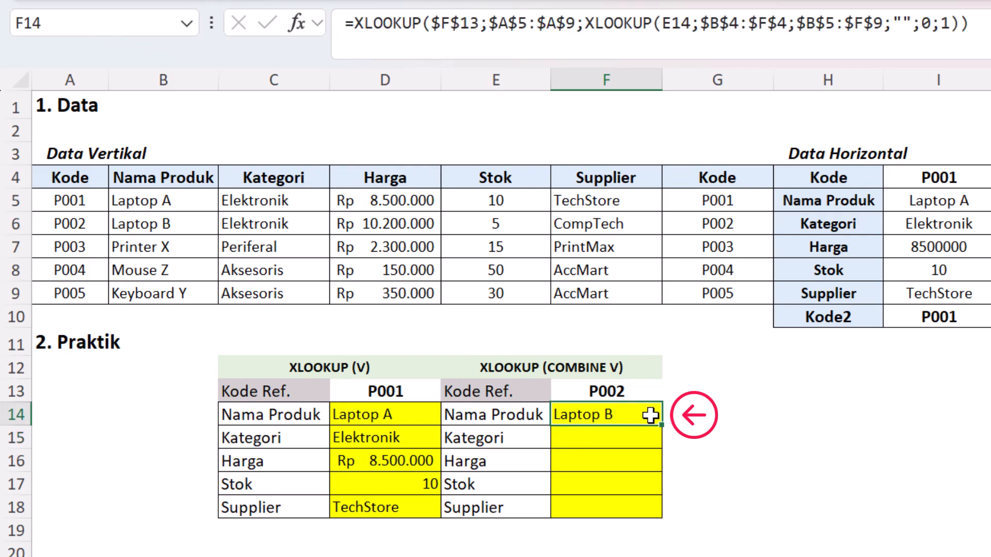
key("ctrl+c")
left_click_drag(601, 433, 599, 505)
right_click(600, 503)
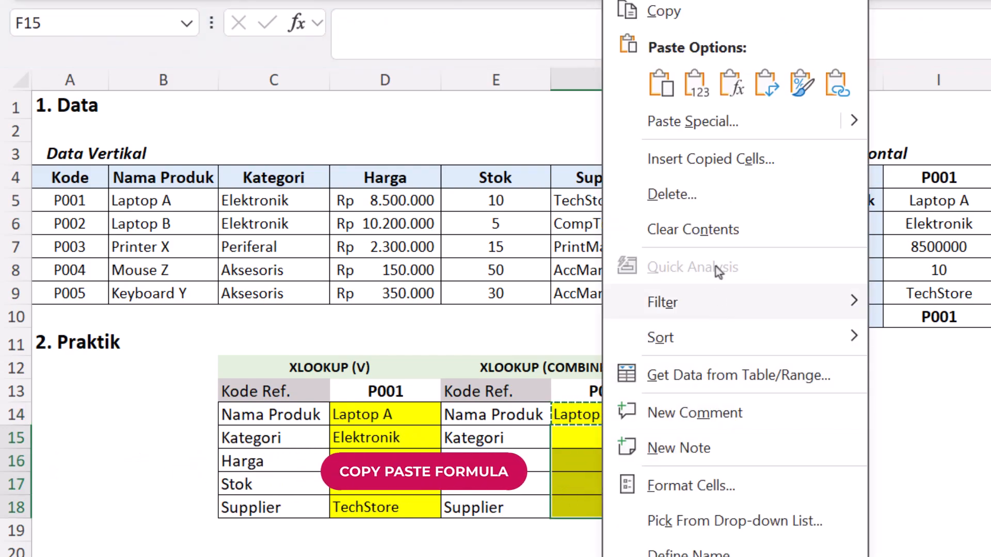
left_click(711, 128)
key("f")
left_click(826, 321)
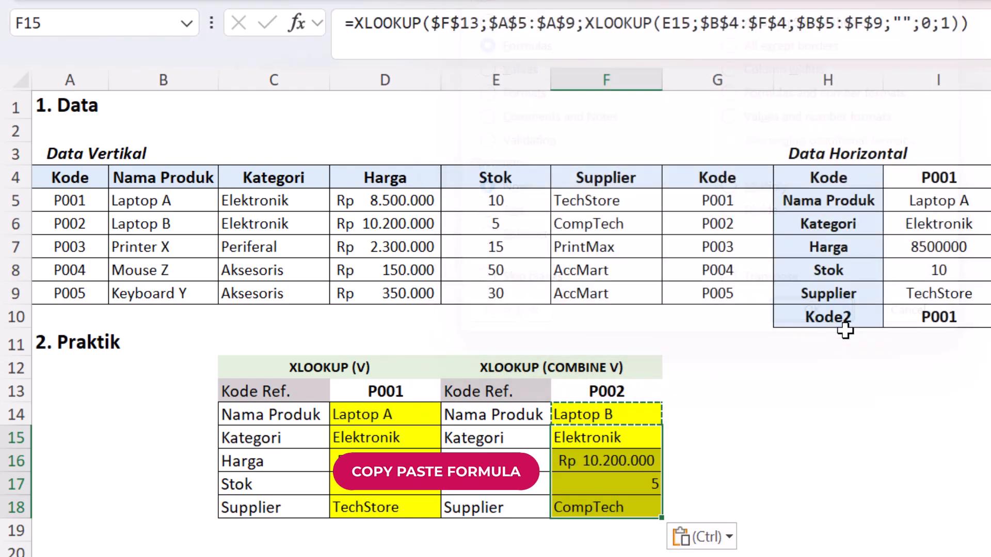
Step: Examine the ranges referenced by the copied Kategori formula in F15
left_click(558, 454)
left_click(594, 436)
double_click(598, 438)
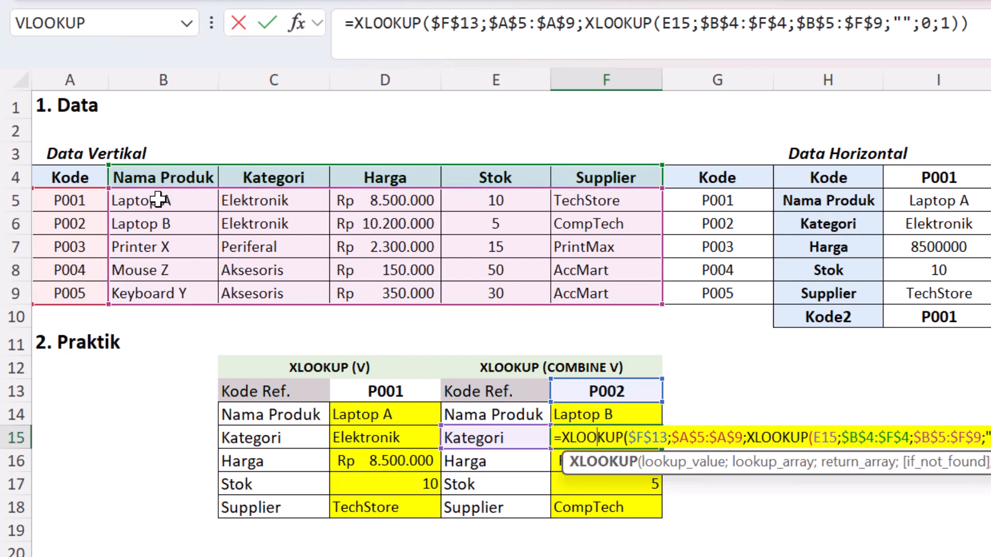
left_click(37, 297)
key("Return")
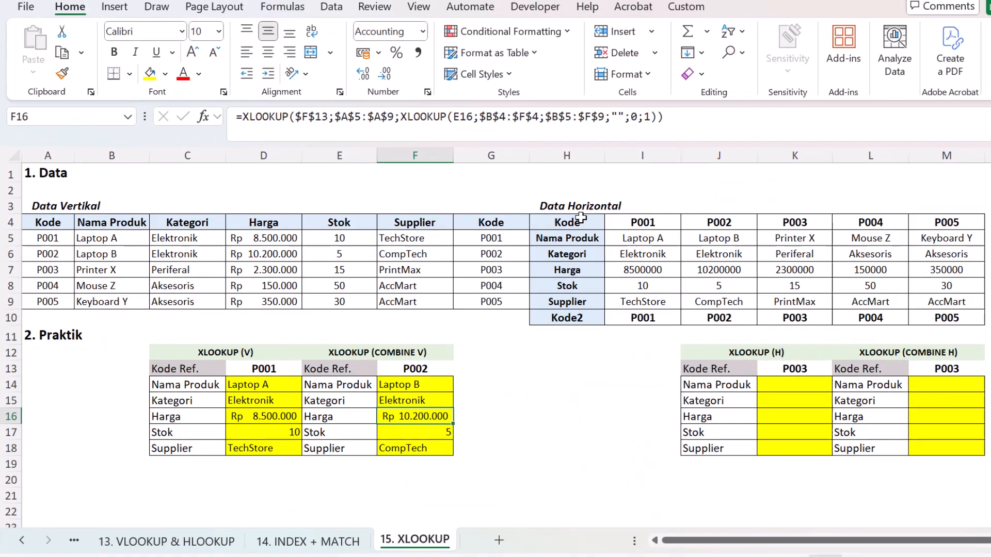
Step: Begin an XLOOKUP in K14 with the locked lookup value $K$13 and the locked lookup array $I$4:$M$4
left_click_drag(581, 218, 566, 319)
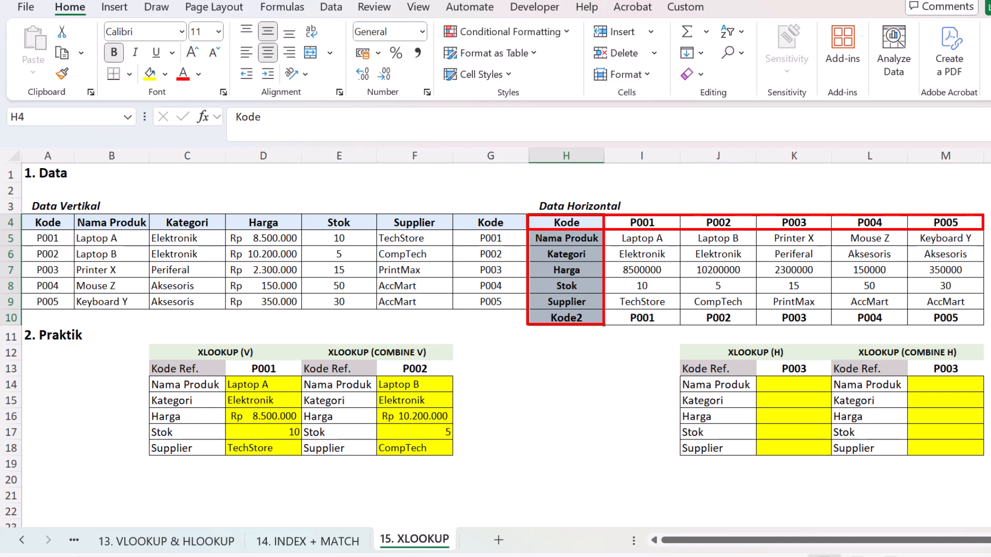
left_click(812, 383)
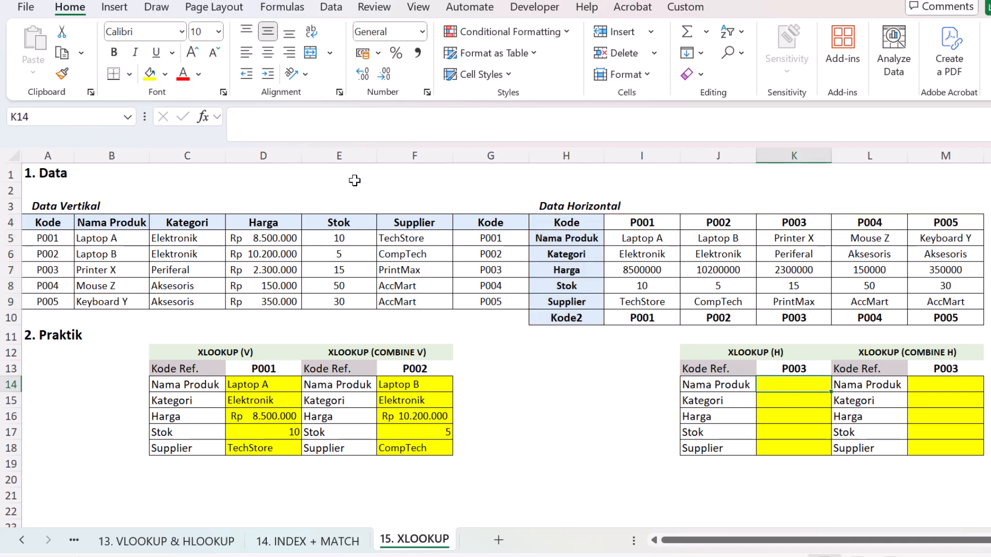
left_click(329, 132)
type("=")
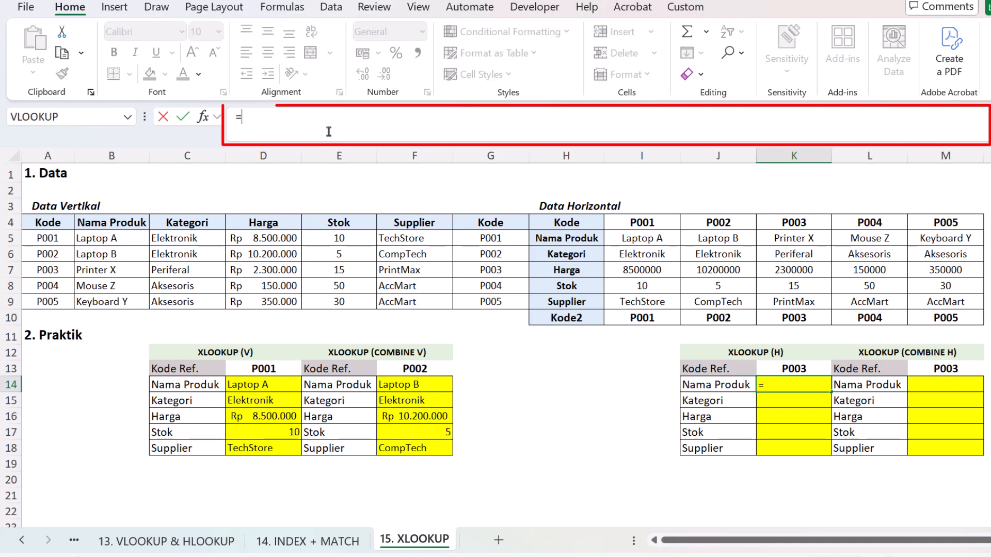
type("XLOOKUP(")
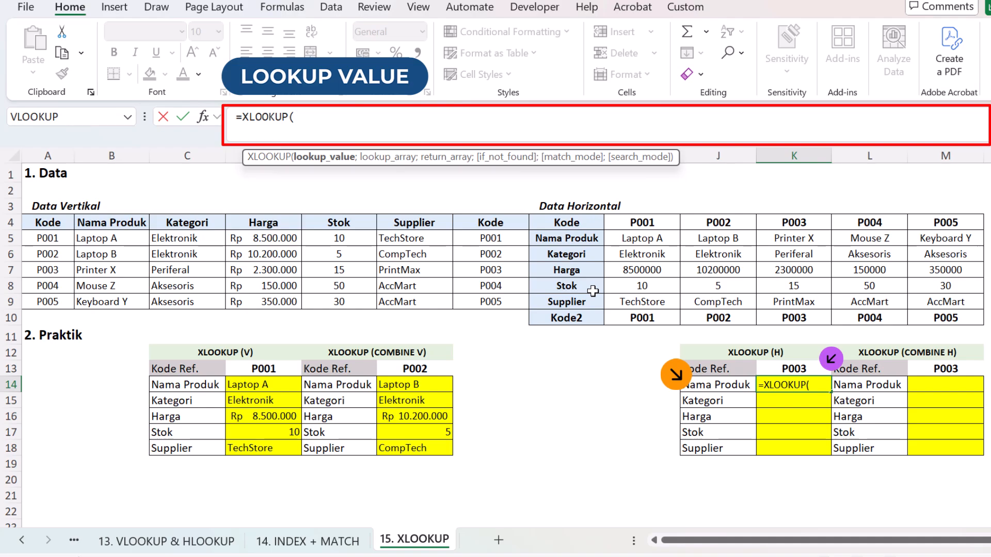
left_click(806, 368)
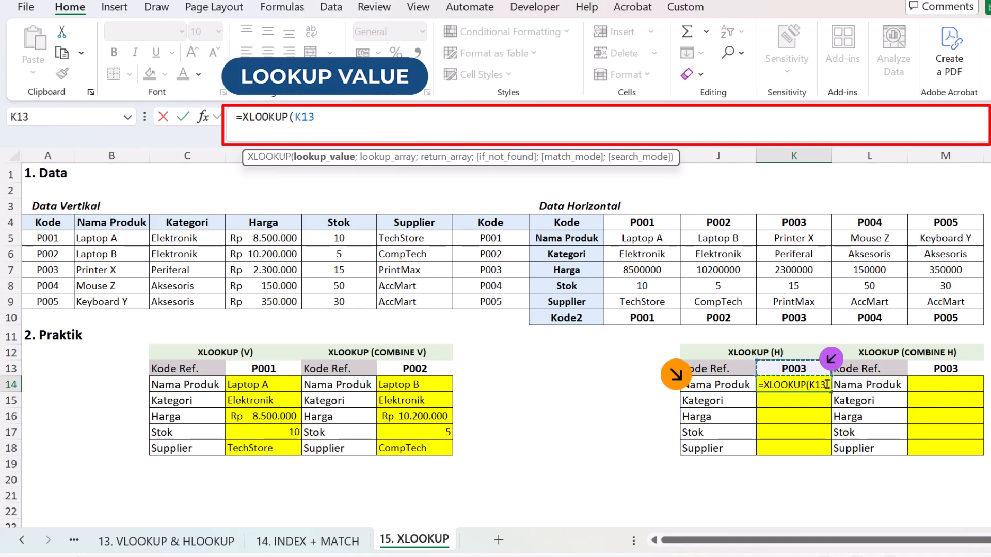
key("F4")
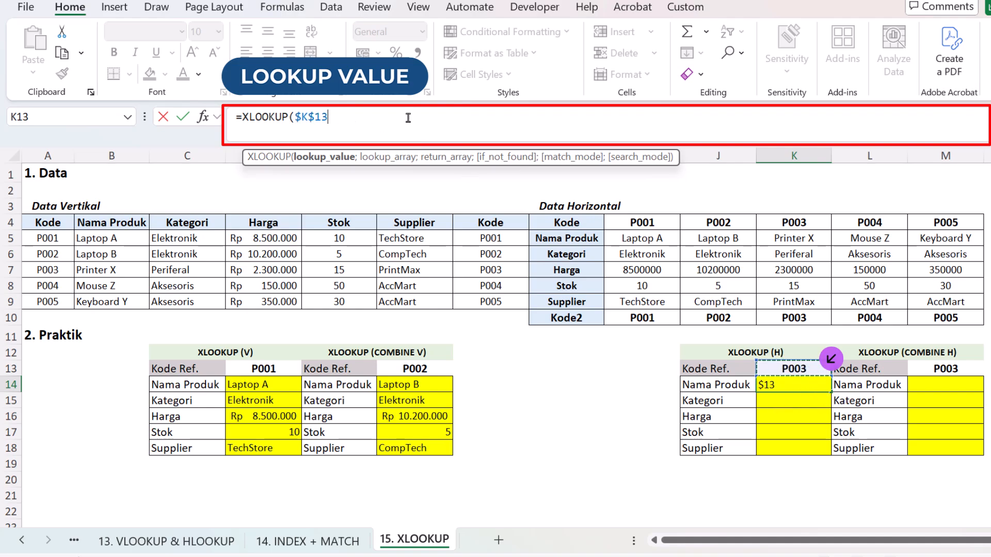
type(";")
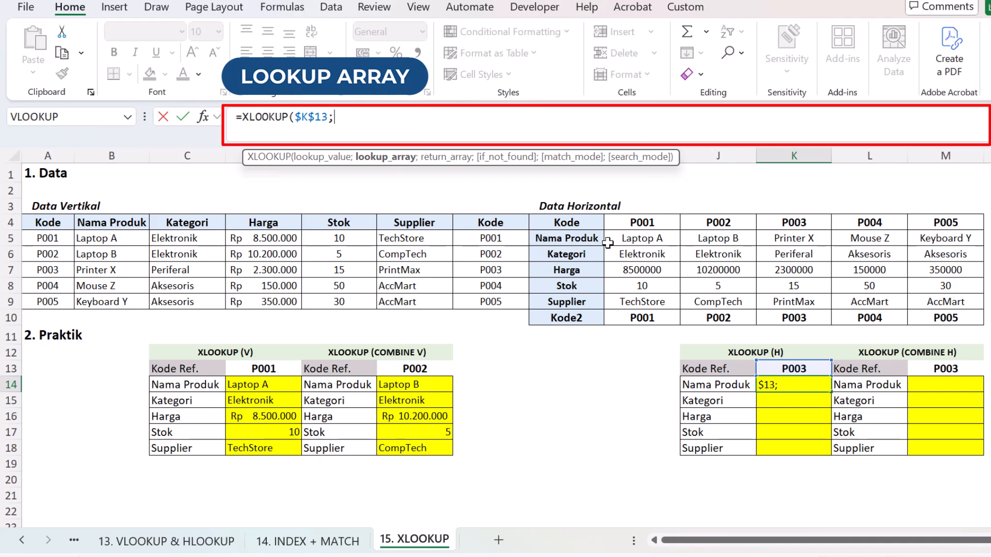
left_click_drag(666, 221, 933, 222)
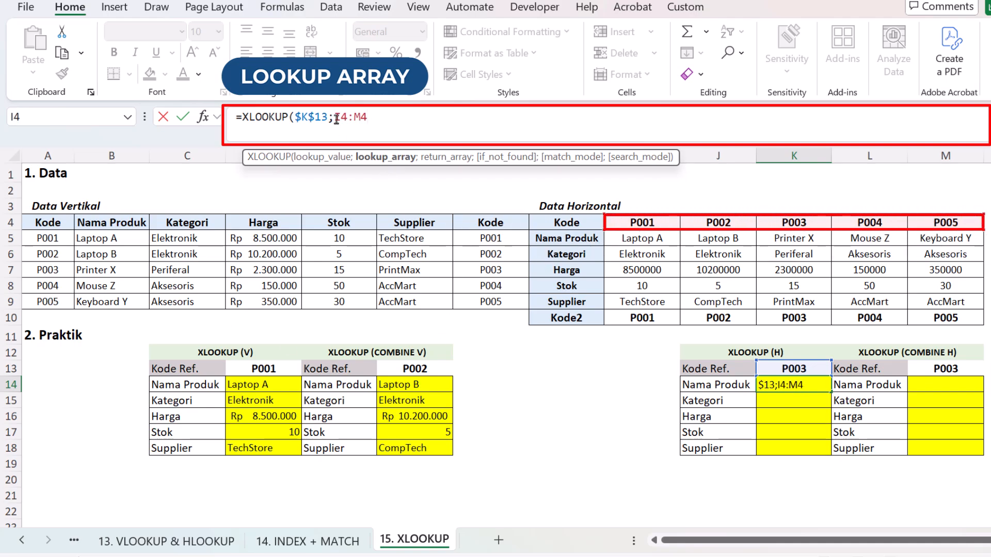
key("F4")
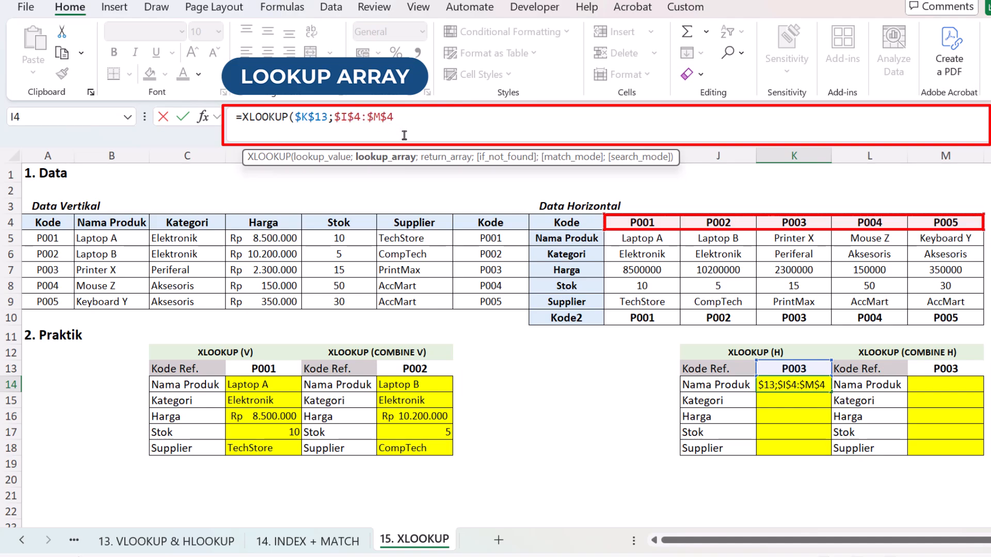
Step: Complete the K14 formula with return array $I$5:$M$5, "" if not found, match mode 0 and search mode 1
type(";")
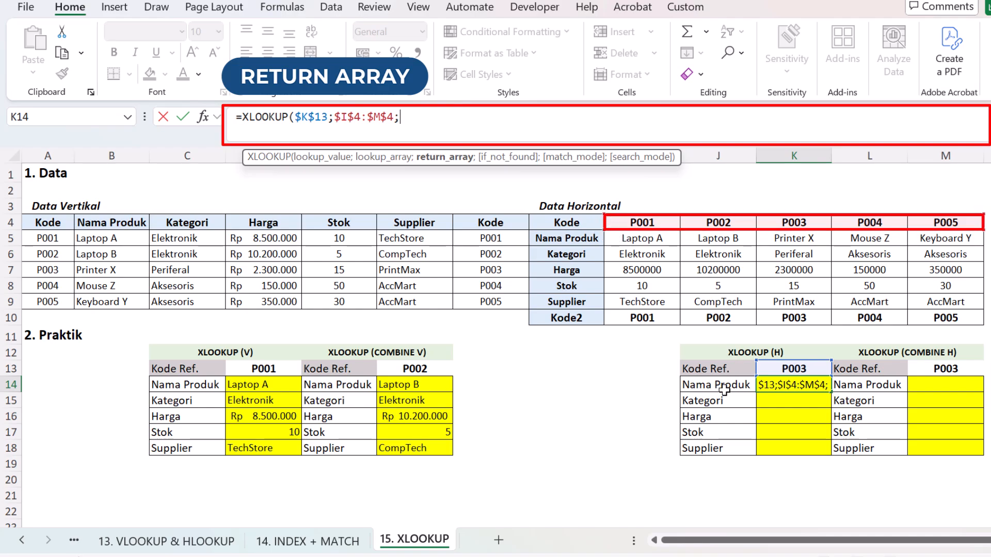
left_click_drag(627, 239, 939, 239)
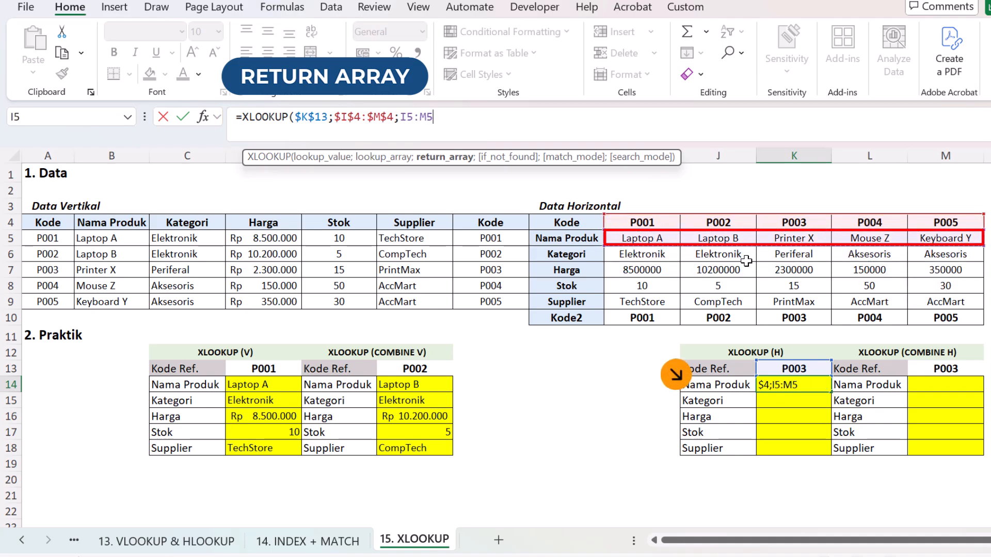
key("F4")
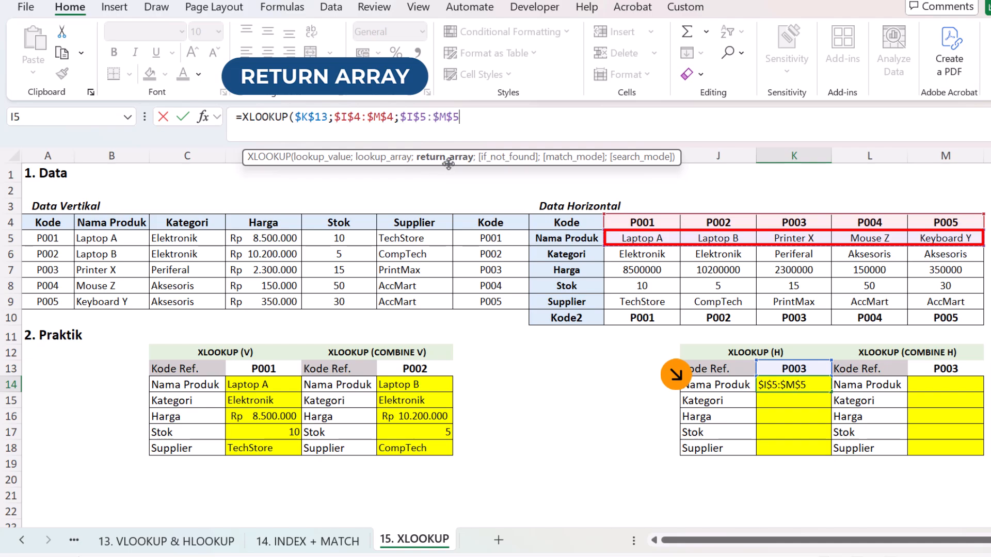
type(";\"\";")
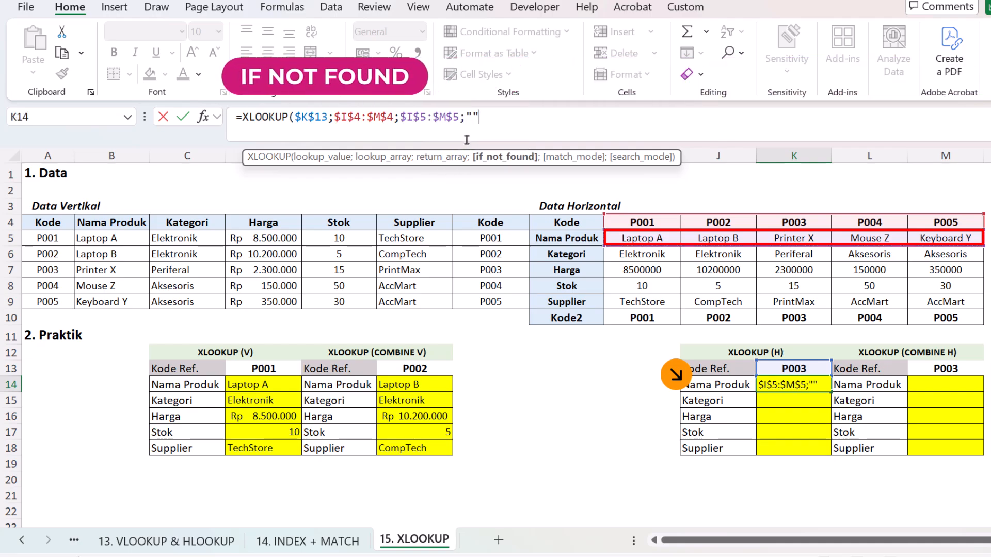
type("0")
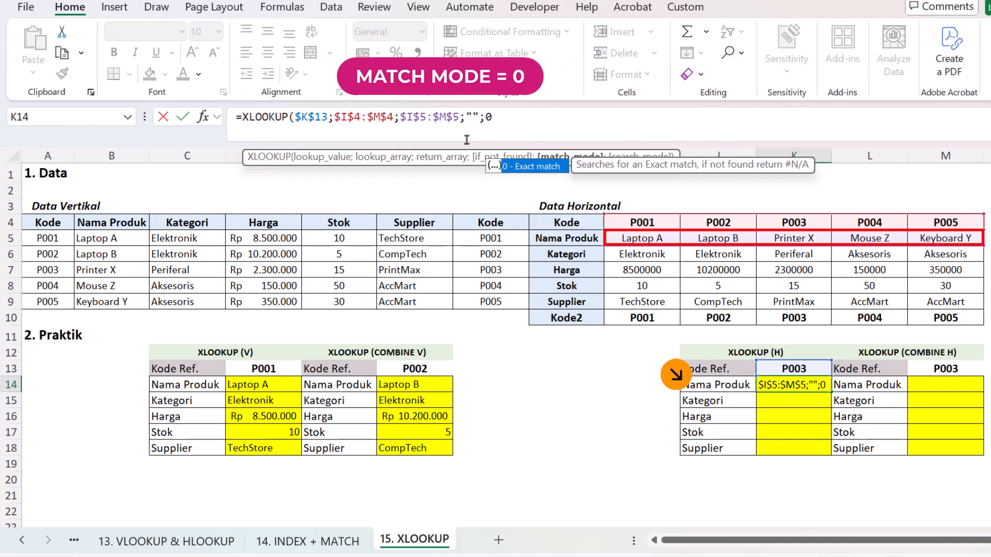
type(";")
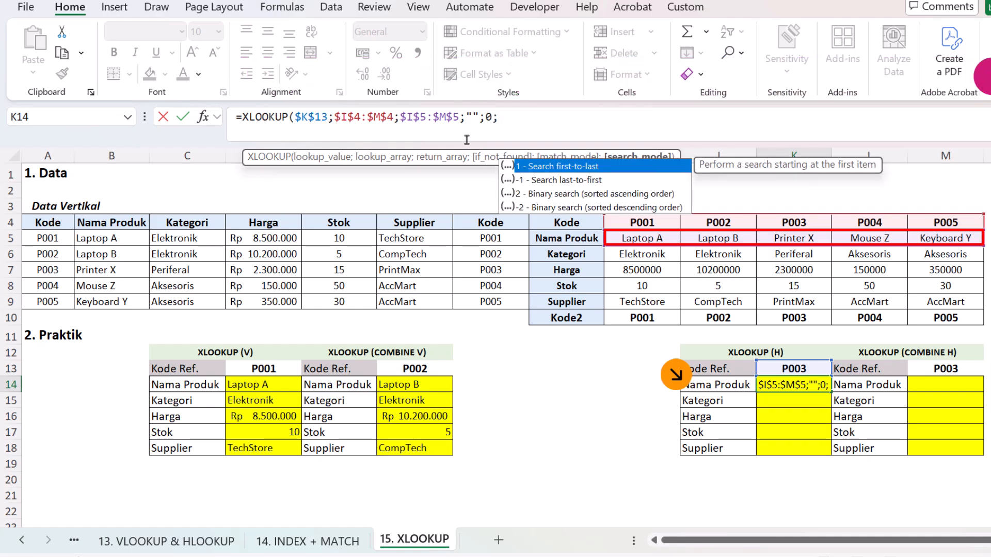
type("1)")
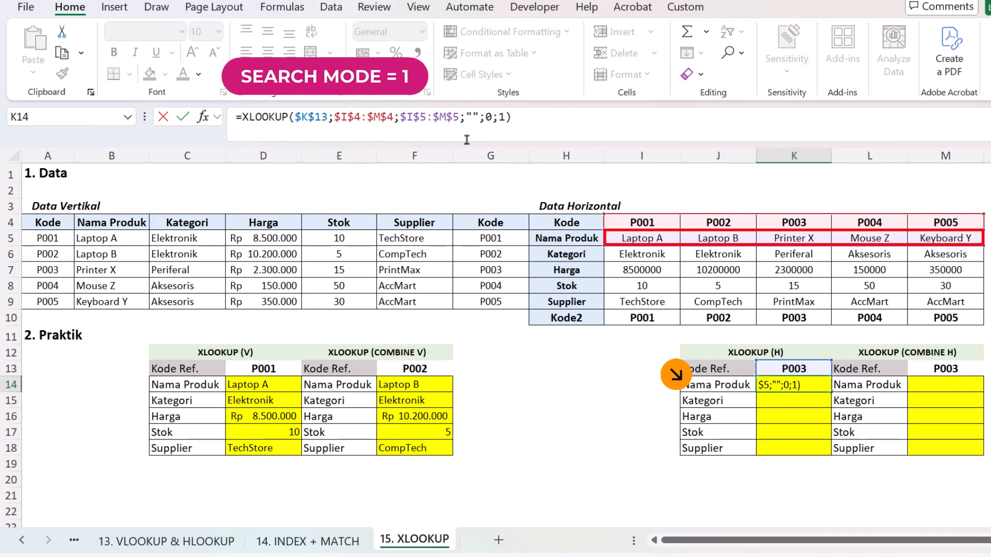
key("Return")
key("Up")
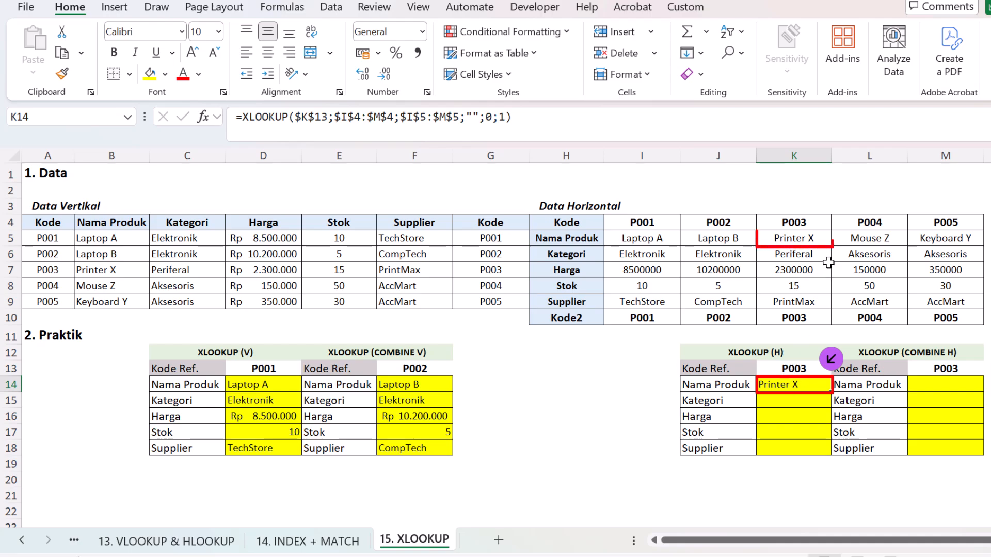
Step: Move the lookup array of the K14 formula to the Kode2 row, $I$10:$M$10
left_click(816, 241)
left_click(794, 382)
double_click(810, 383)
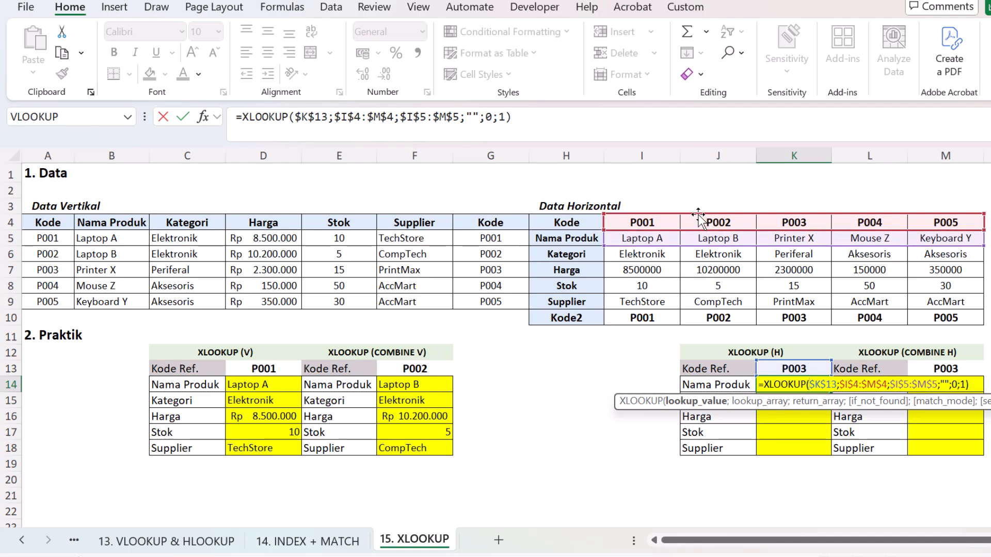
left_click_drag(701, 219, 685, 318)
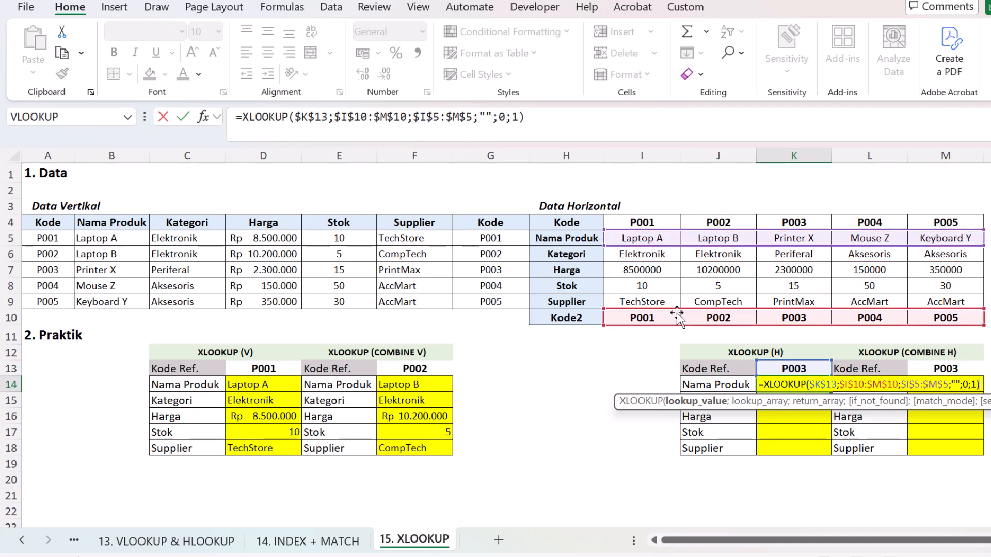
key("Return")
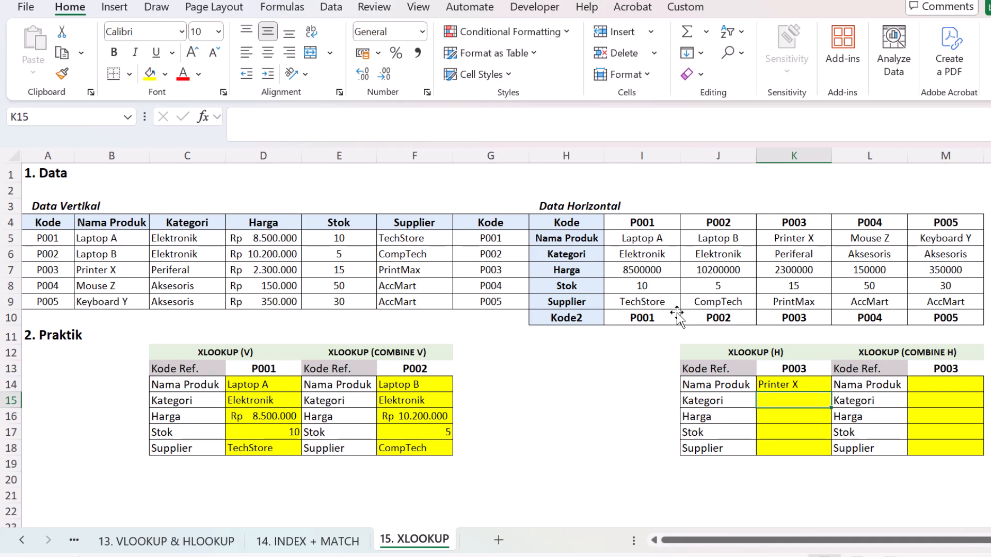
key("Up")
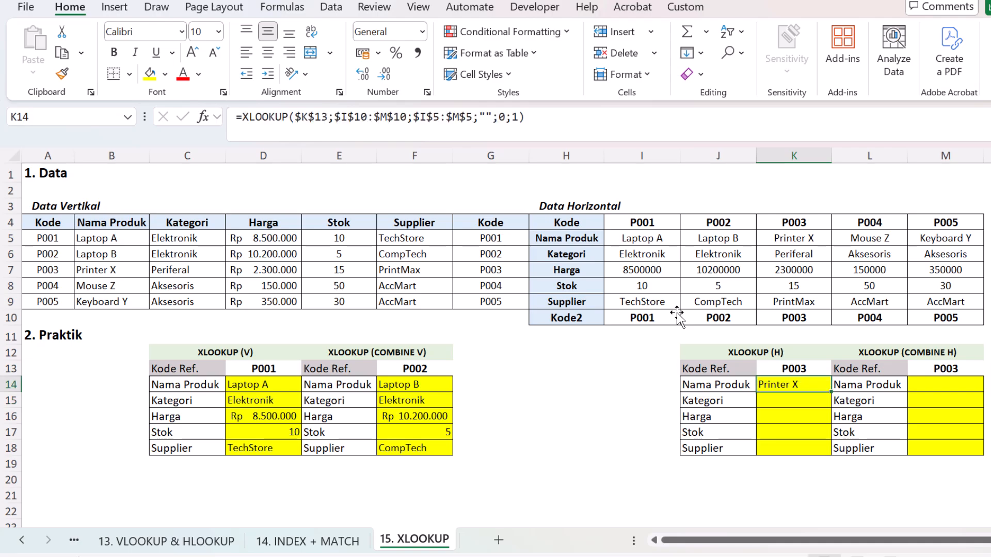
Step: Copy the K14 formula and paste only the formula into K15:K18
key("ctrl+c")
left_click_drag(769, 400, 779, 453)
right_click(779, 453)
left_click(838, 184)
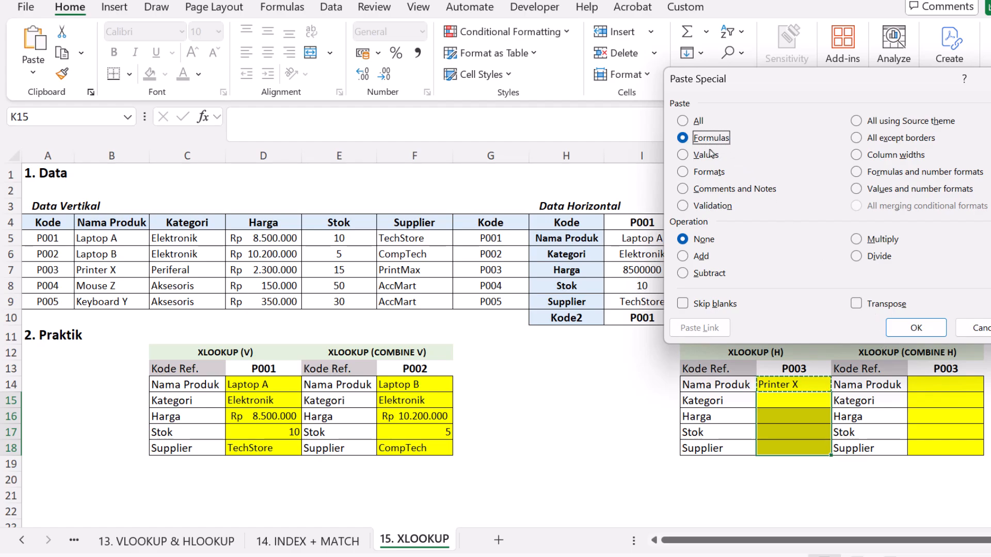
left_click(913, 327)
left_click(819, 430)
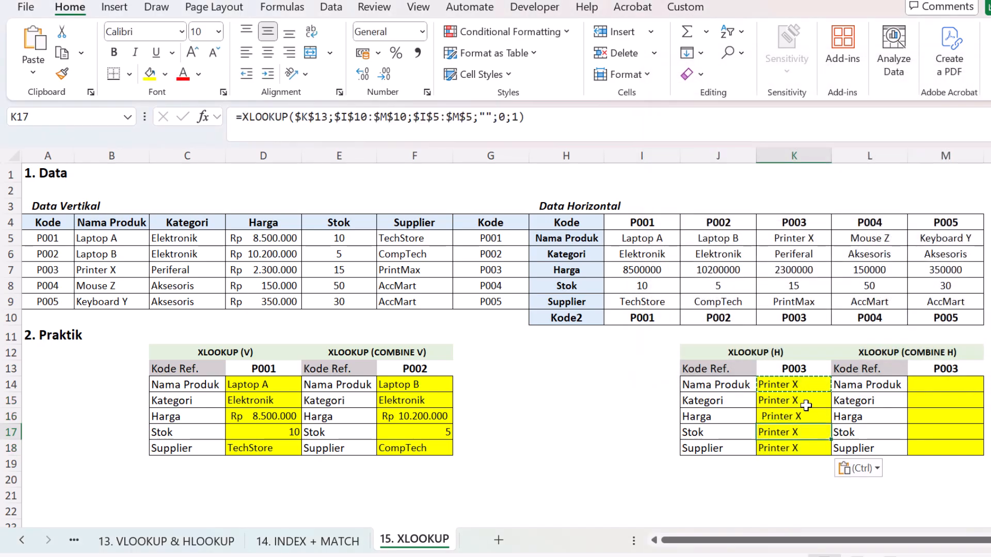
Step: Move the return array to $I$6:$M$6 in the Kategori formula K15 and to $I$7:$M$7 in the Harga formula K16
left_click(800, 399)
double_click(800, 399)
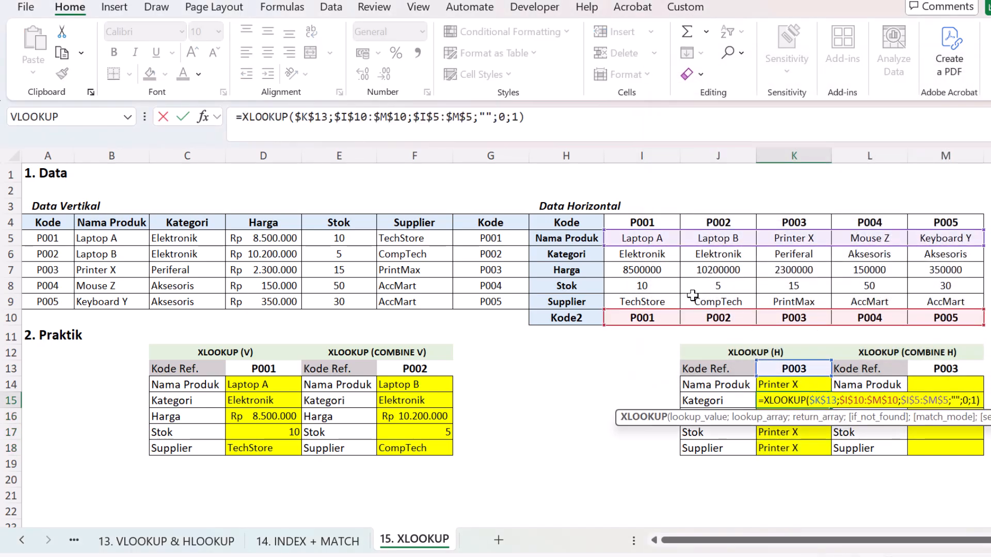
left_click_drag(673, 248, 674, 264)
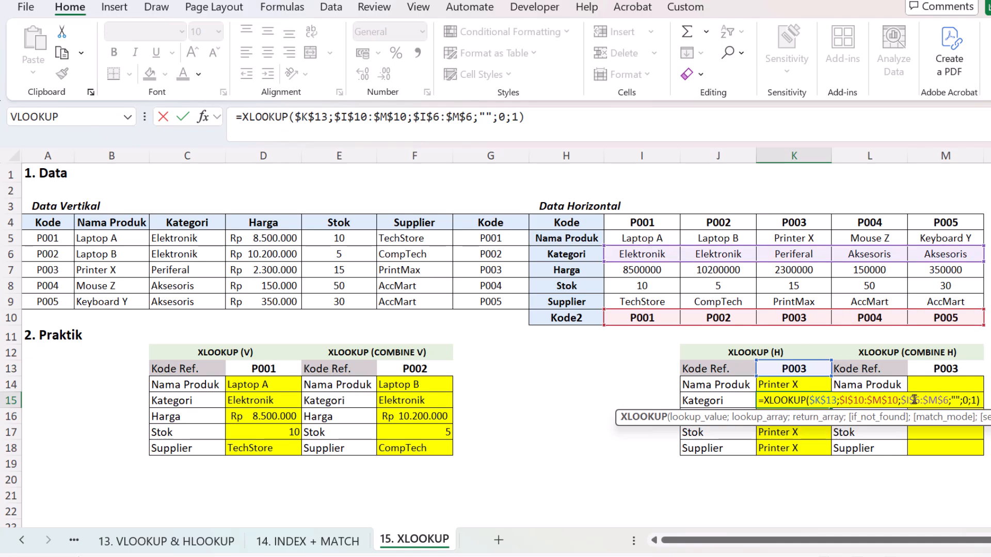
key("Return")
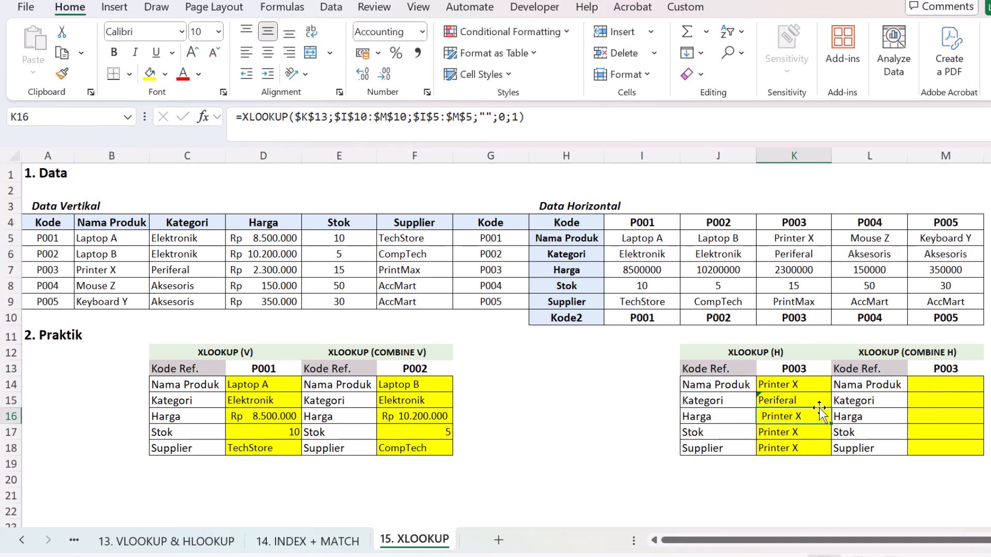
double_click(816, 413)
left_click_drag(776, 246, 773, 265)
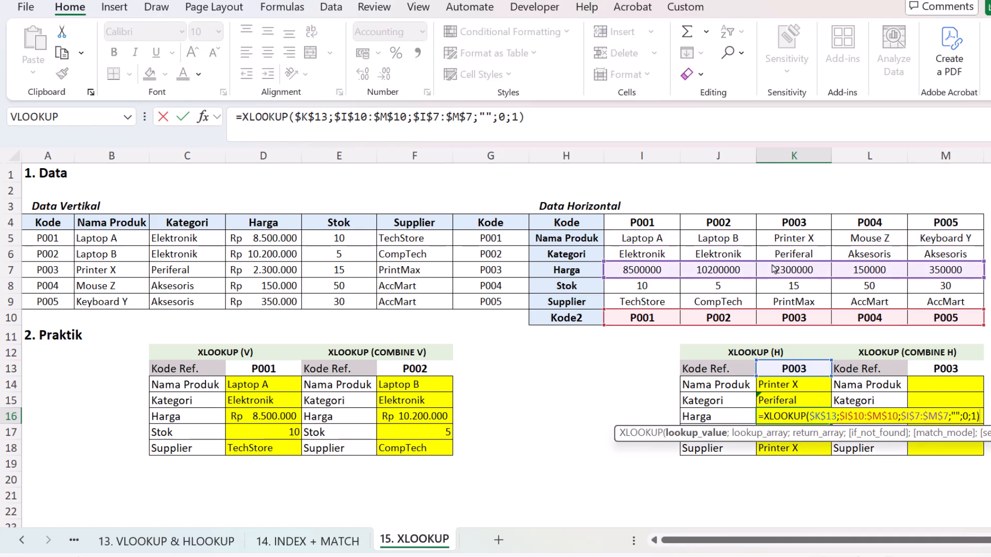
key("Return")
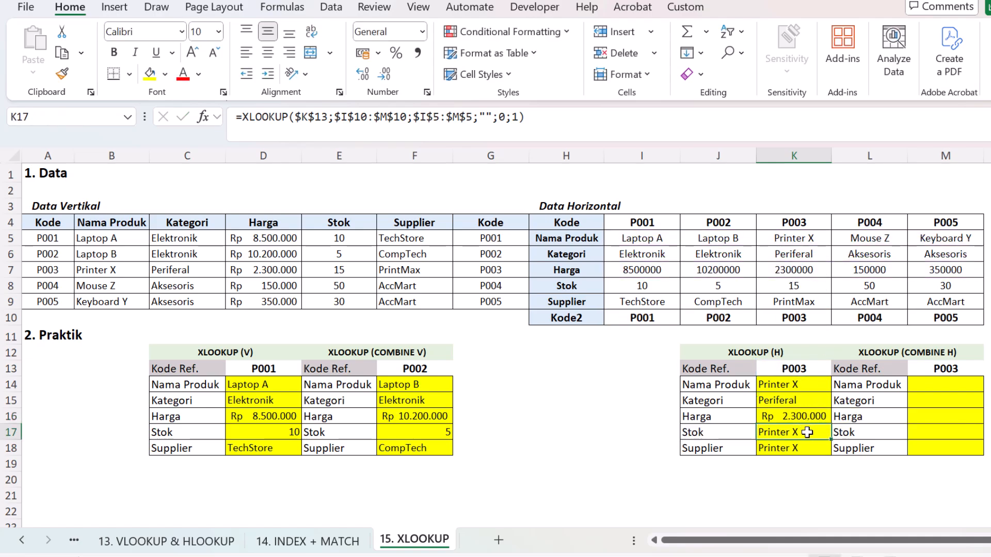
Step: Move the return array to the Stok row in formula K17 and to the Supplier row in formula K18
double_click(807, 433)
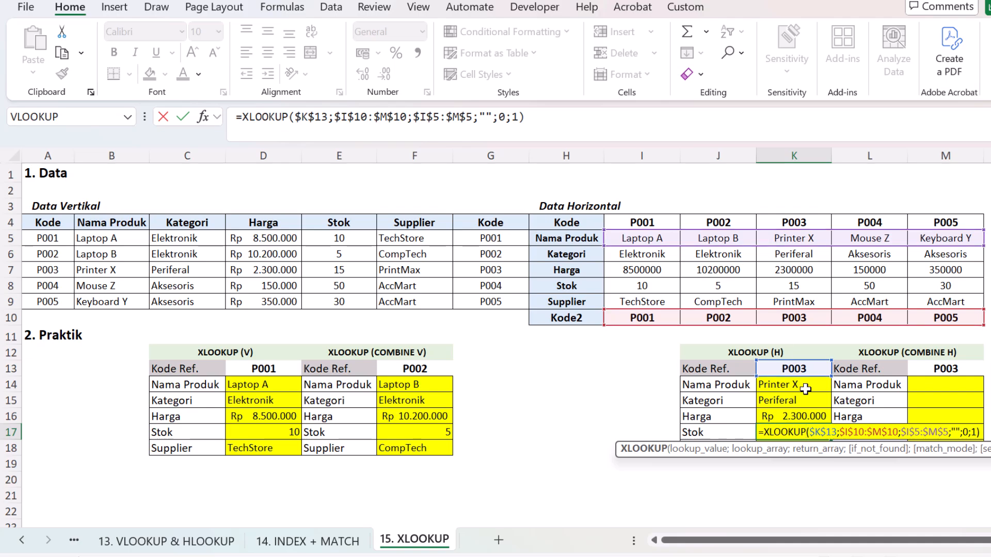
left_click_drag(785, 255, 782, 289)
key("Return")
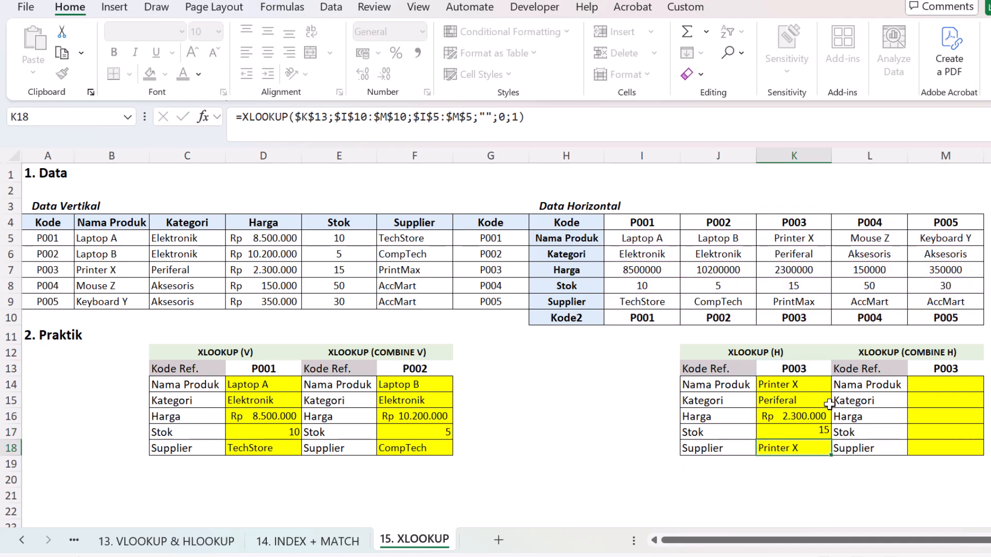
double_click(808, 447)
left_click_drag(729, 246, 738, 302)
key("Return")
Step: Choose reference code P001 in K13 and compare the returned product name with the horizontal data
left_click(805, 419)
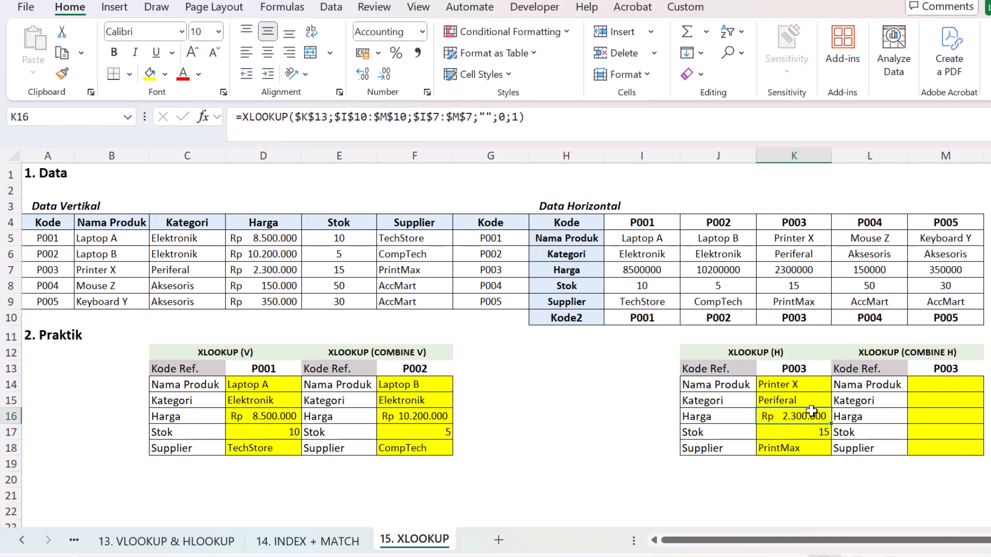
left_click(816, 368)
left_click(839, 368)
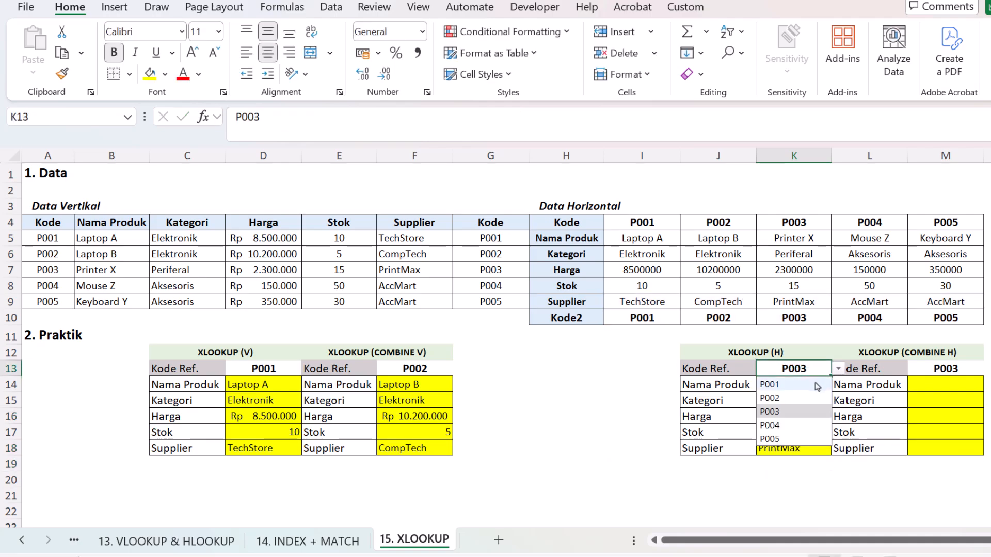
left_click(814, 386)
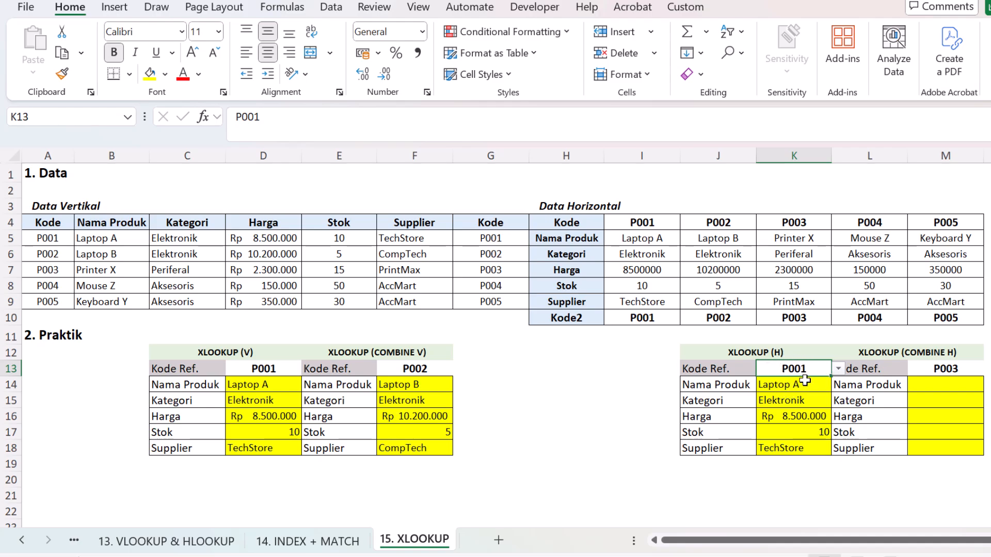
left_click(675, 236)
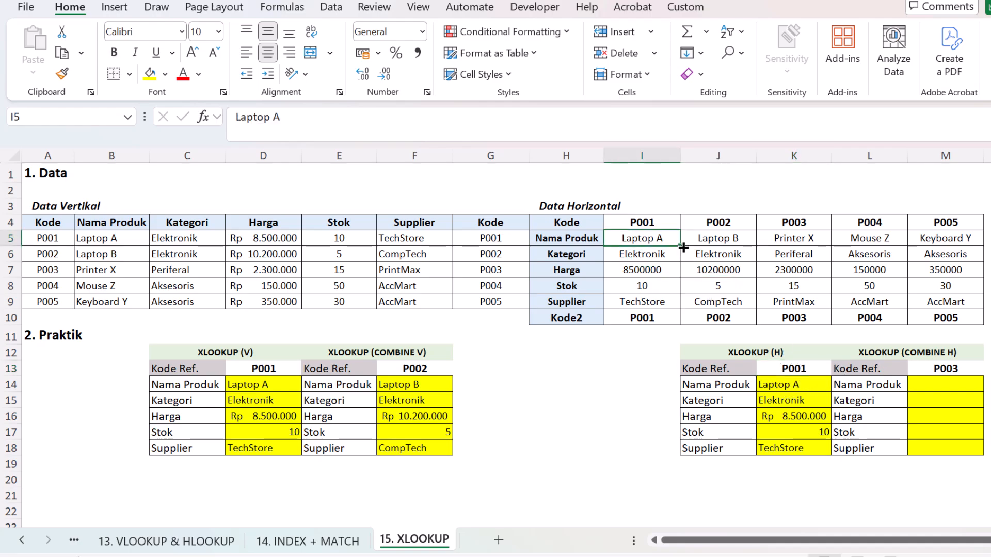
Step: Check the Kategori result against the horizontal data and format the horizontal Harga prices I7:M7 as Rupiah accounting without decimals
left_click(769, 400)
left_click(663, 257)
left_click(768, 414)
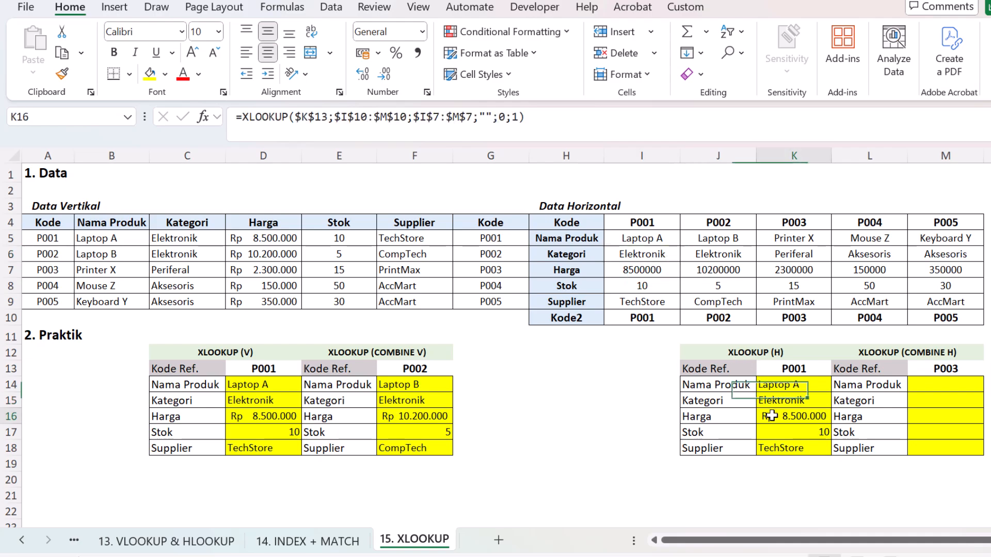
left_click_drag(634, 270, 947, 271)
left_click(378, 53)
left_click(421, 72)
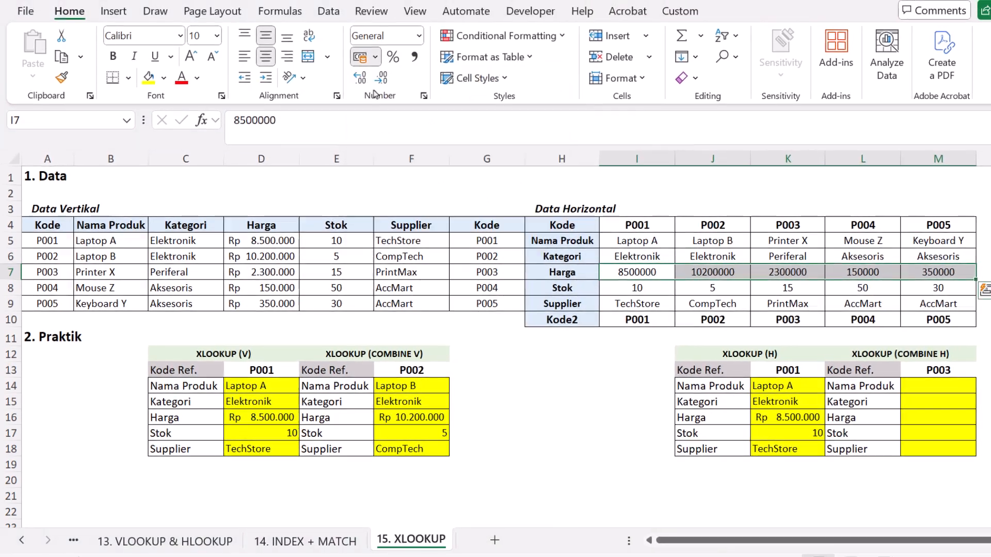
left_click(381, 78)
left_click(381, 78)
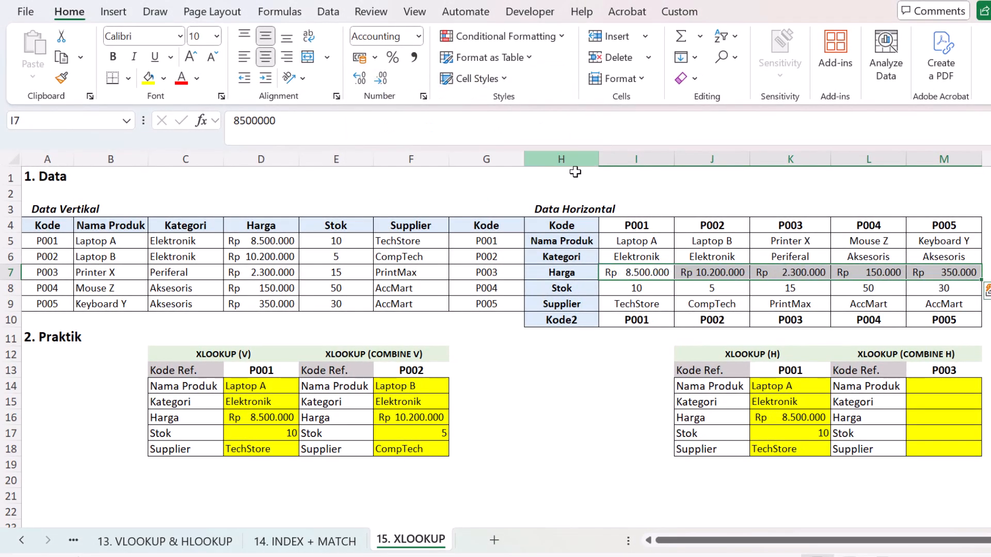
Step: Check the Stok and Supplier results against the horizontal data and move the lookup array in K18's formula to $I$4:$M$4
left_click(782, 433)
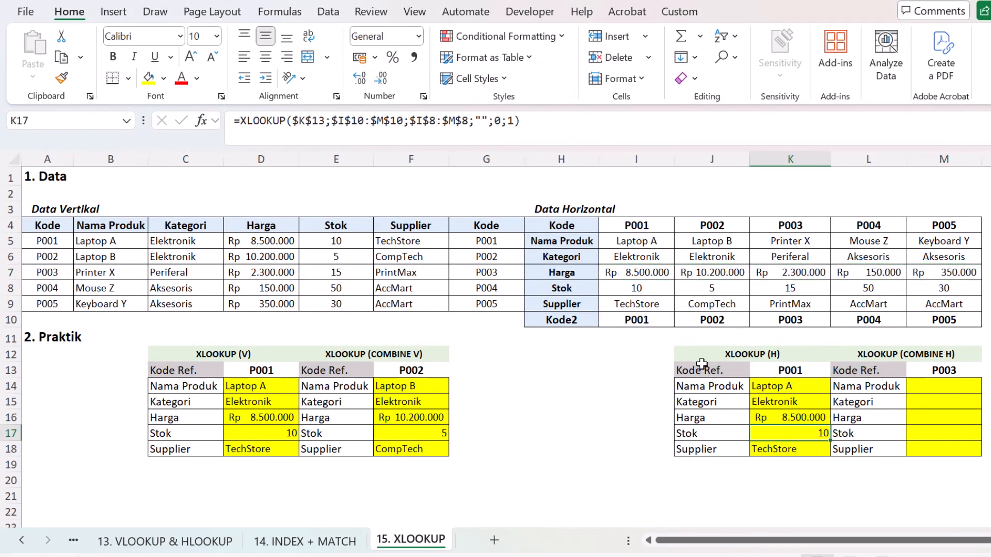
left_click(643, 290)
left_click(768, 445)
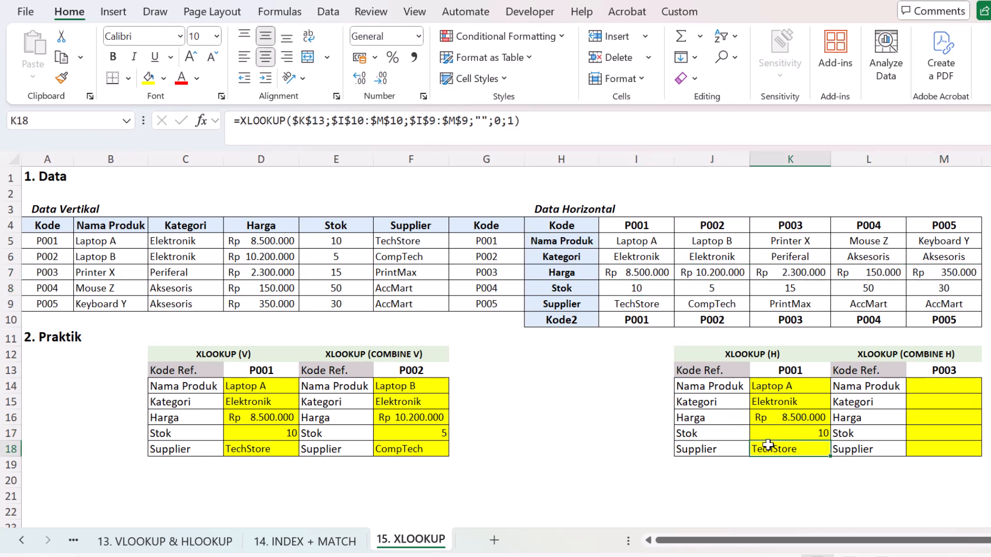
left_click(646, 305)
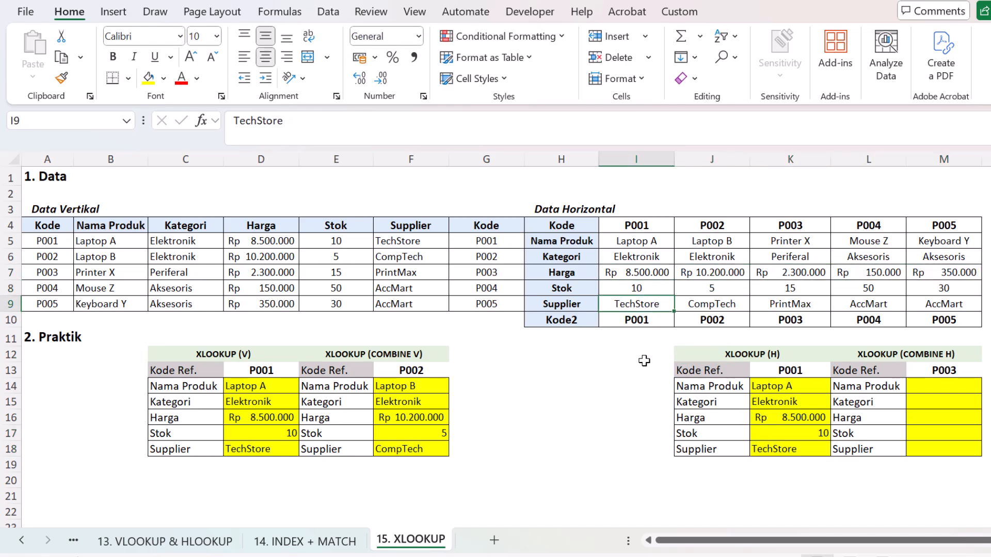
left_click(776, 449)
double_click(780, 449)
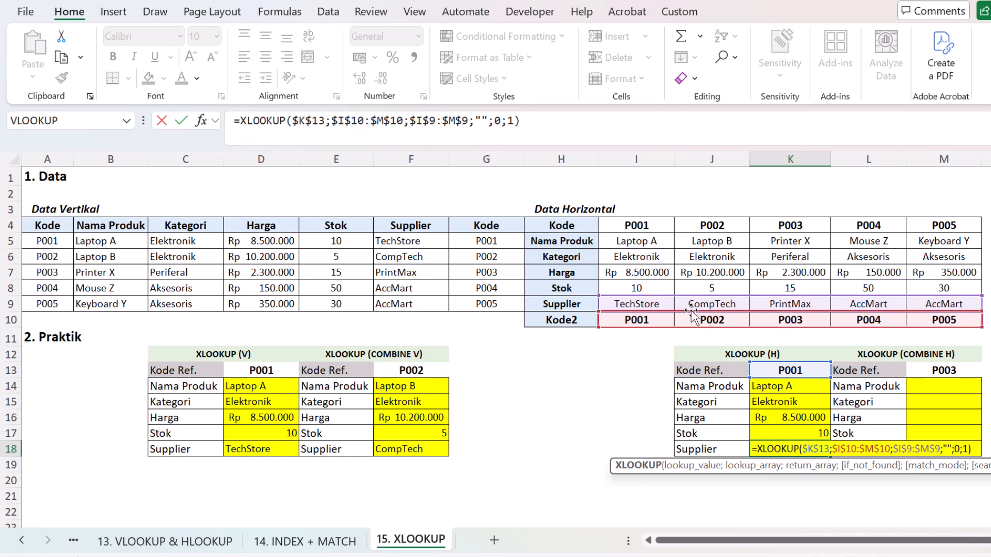
left_click_drag(703, 313, 677, 237)
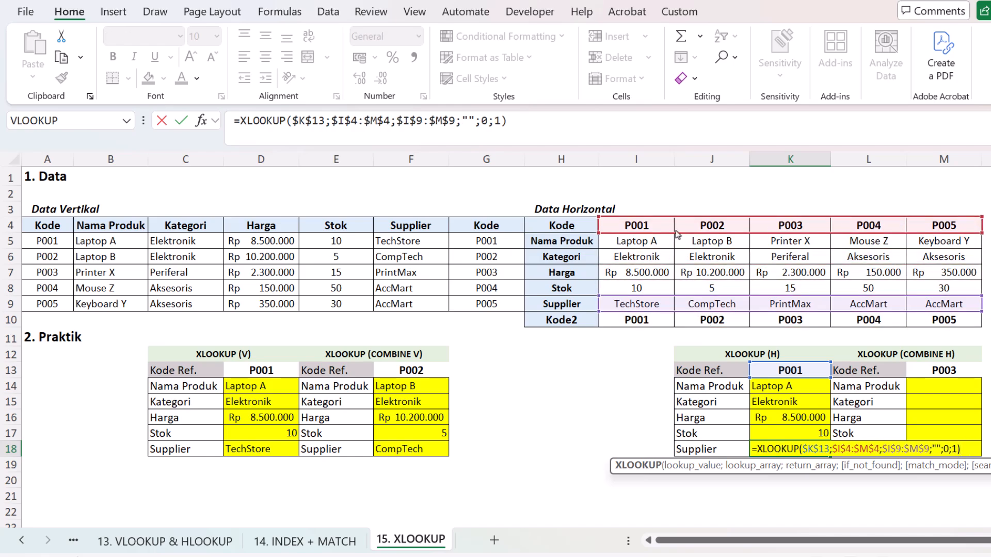
key("Return")
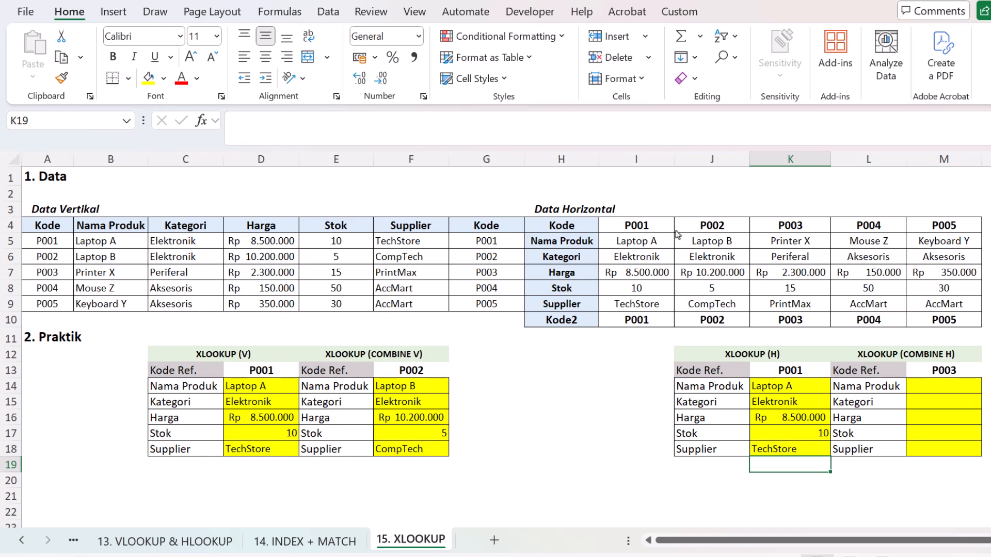
Step: Start an XLOOKUP formula in M14 with L14 as the lookup value and $H$5:$H$9 as the lookup array
left_click(939, 386)
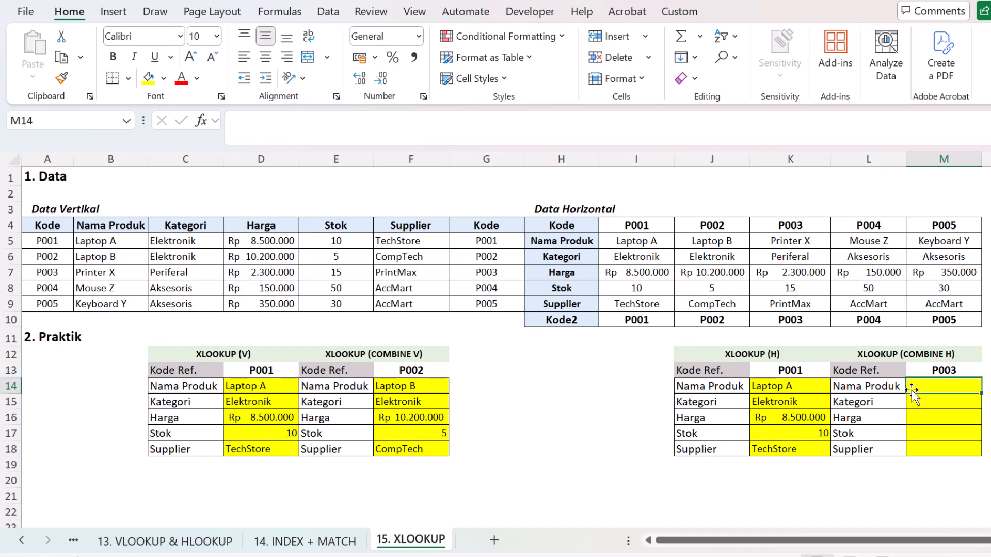
type("=")
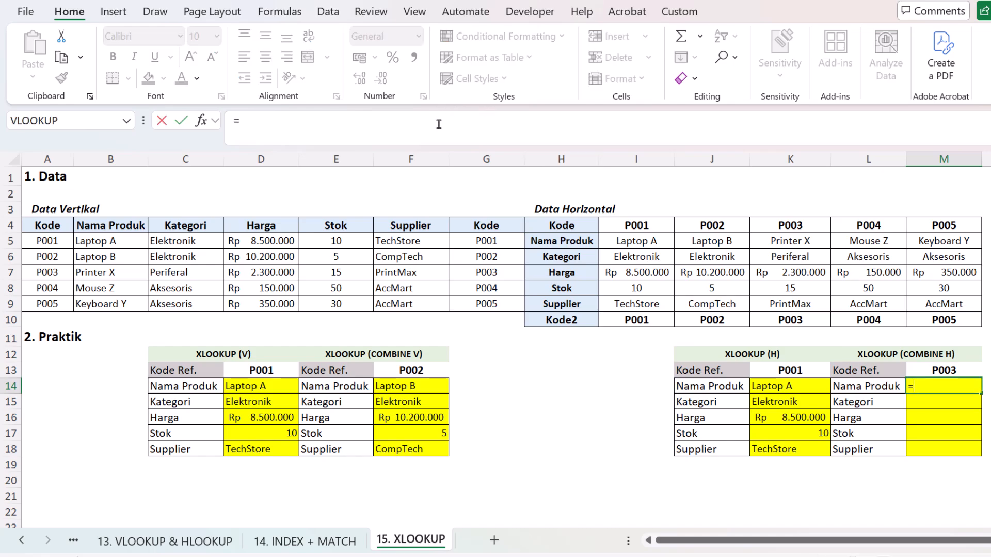
type("xlo")
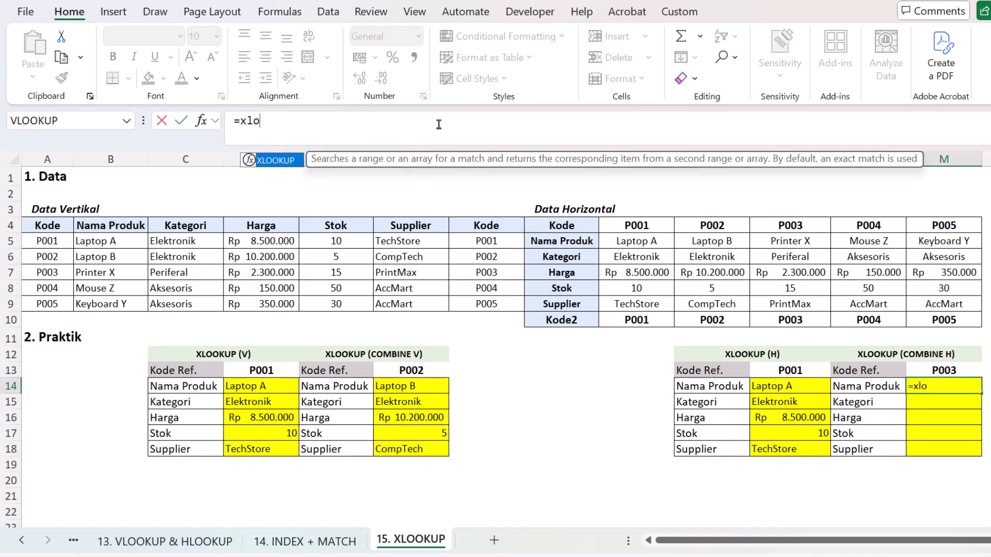
key("Tab")
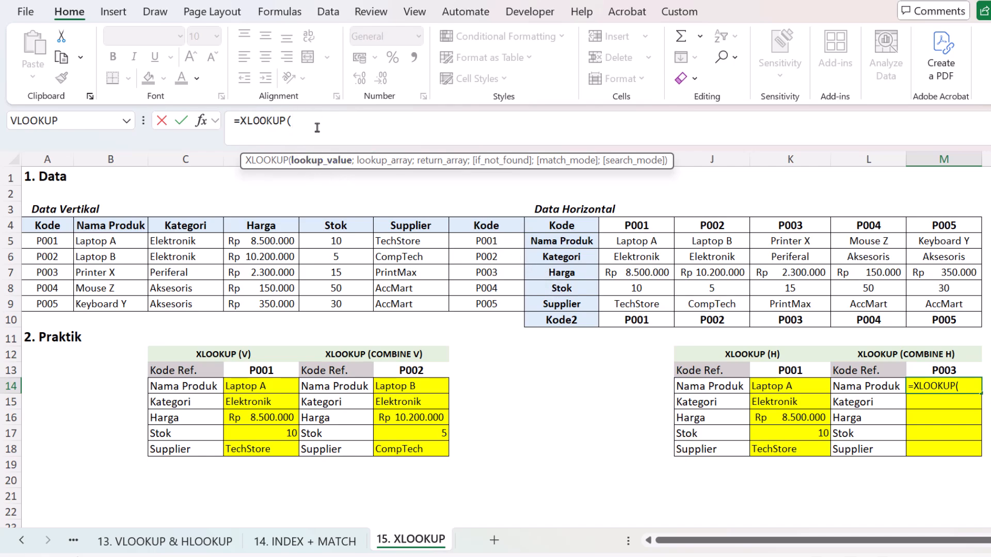
left_click(943, 371)
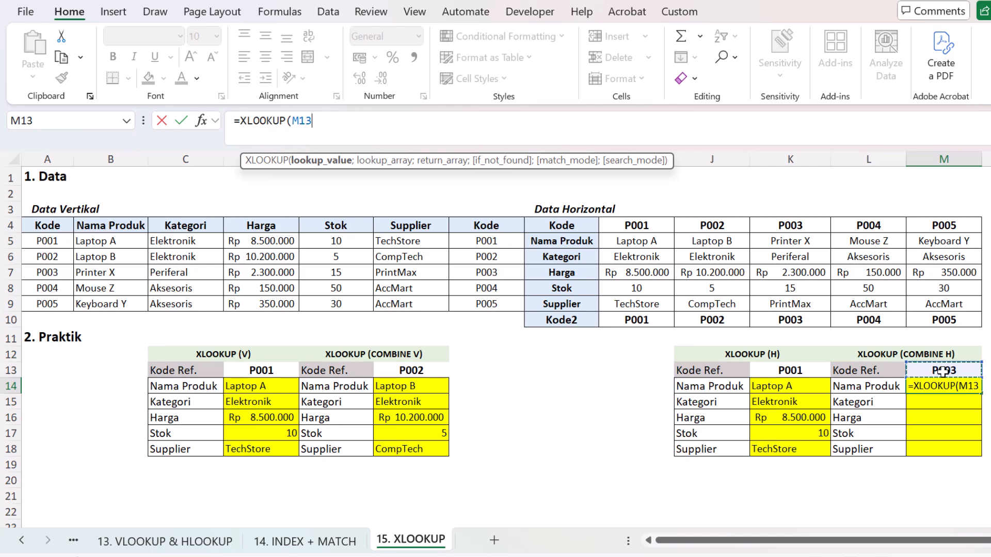
left_click(877, 387)
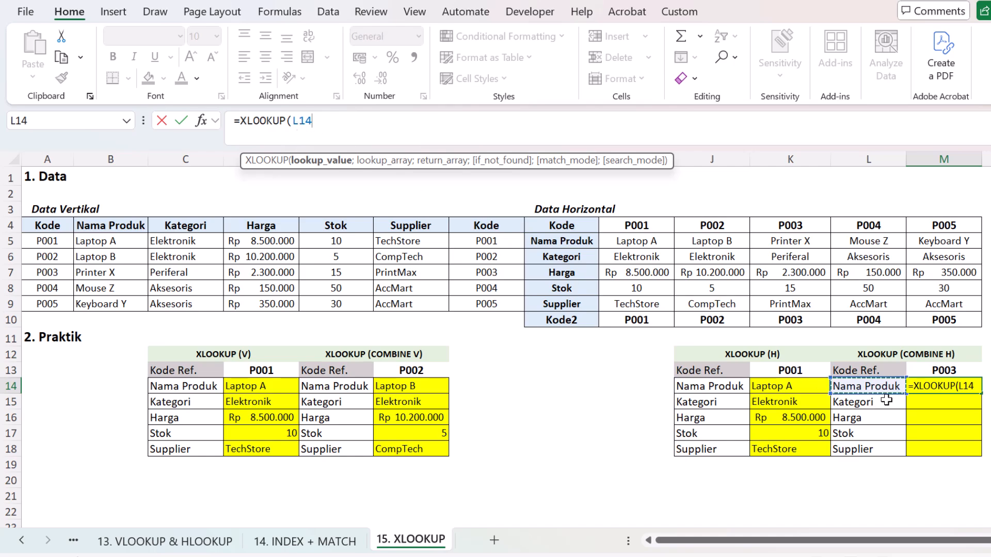
type(";")
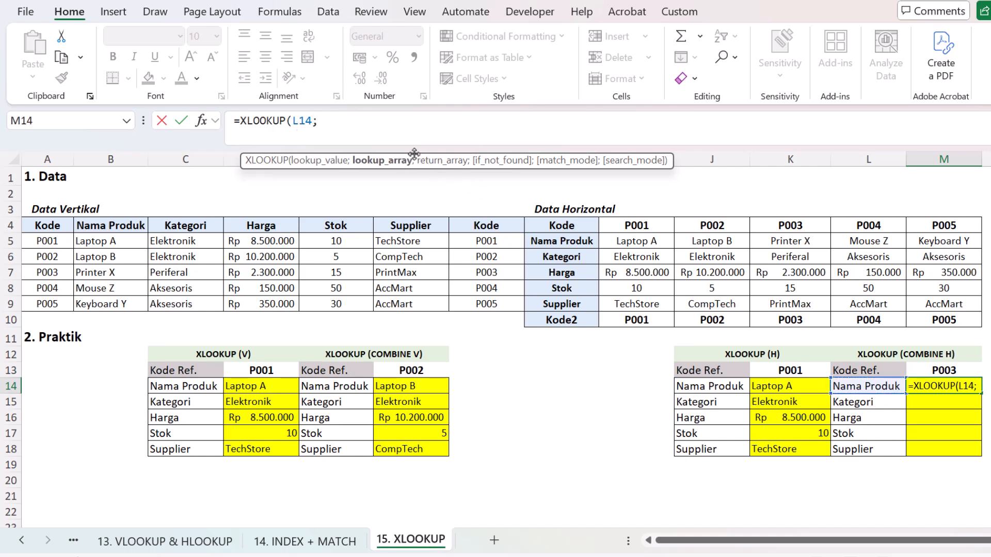
left_click_drag(581, 243, 579, 305)
key("F4")
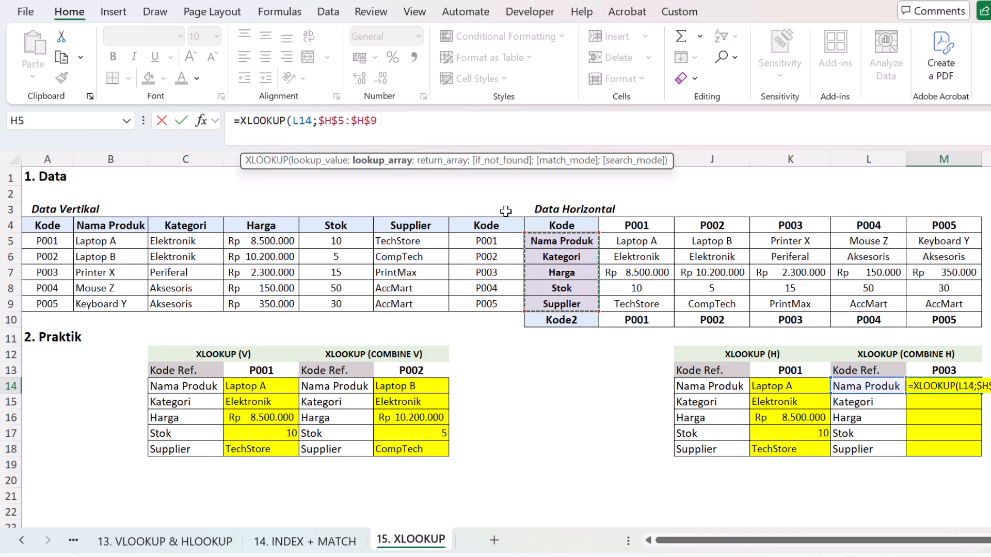
type(";")
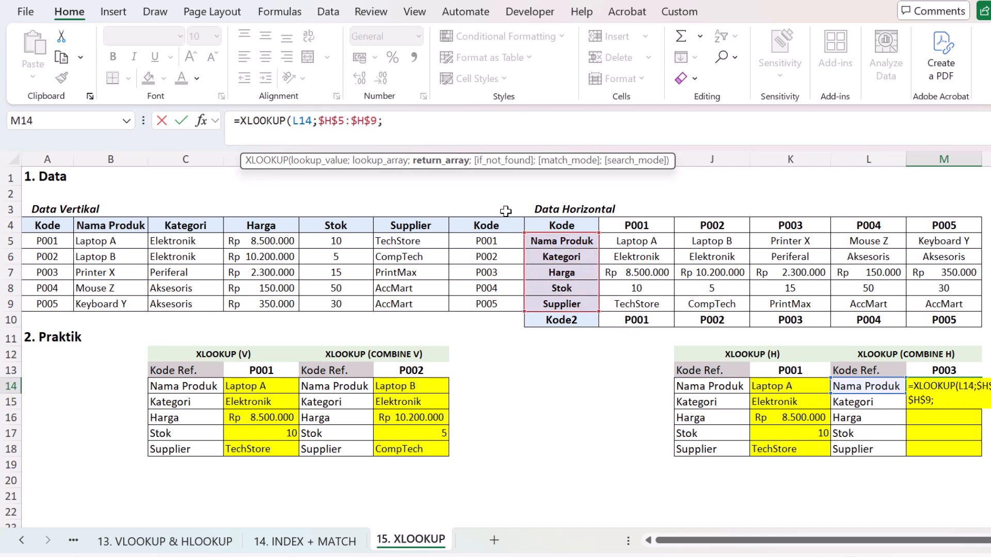
type("XLOOKUP(")
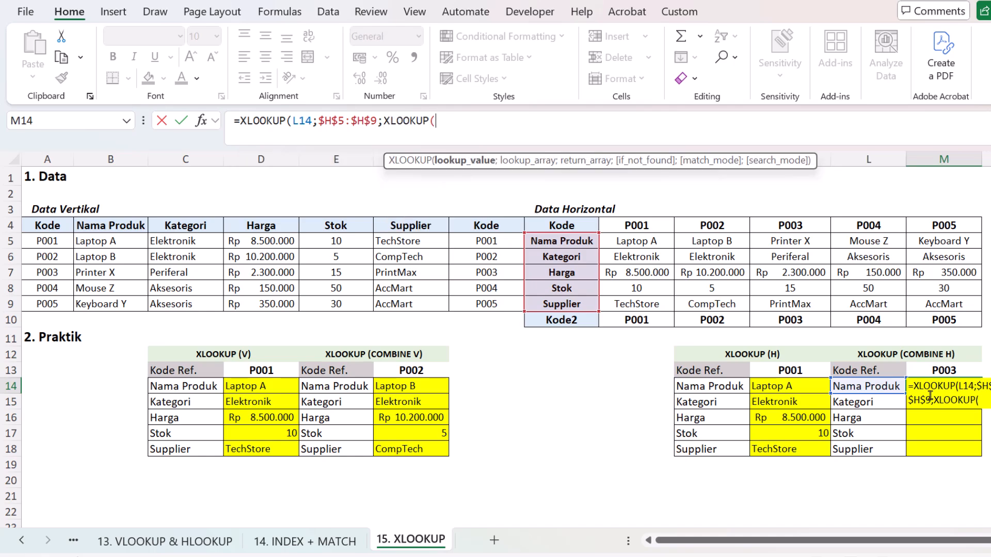
Step: Nest a second XLOOKUP as the return array, looking up $M$13 in $I$4:$M$4 and returning $I$5:$M$9
left_click(931, 371)
key("F4")
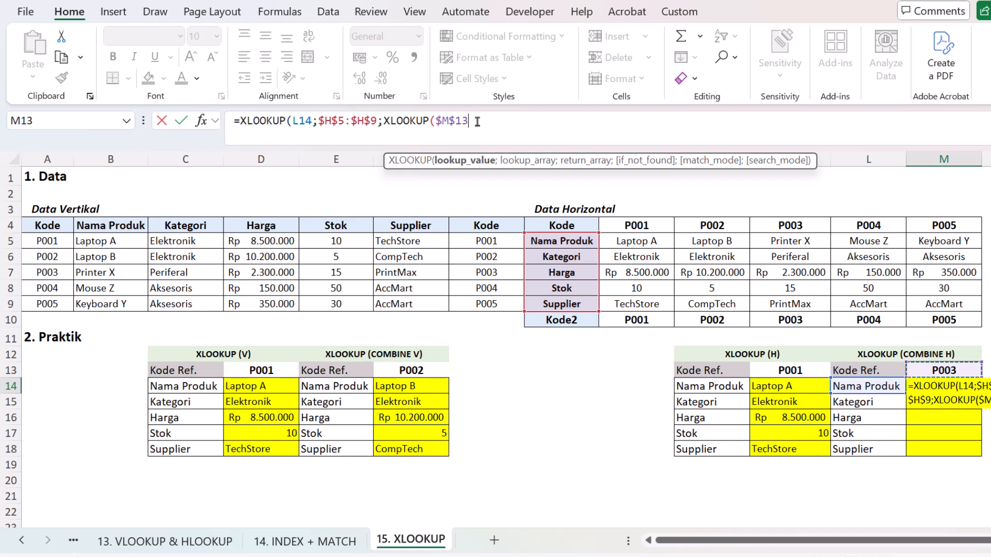
type(";")
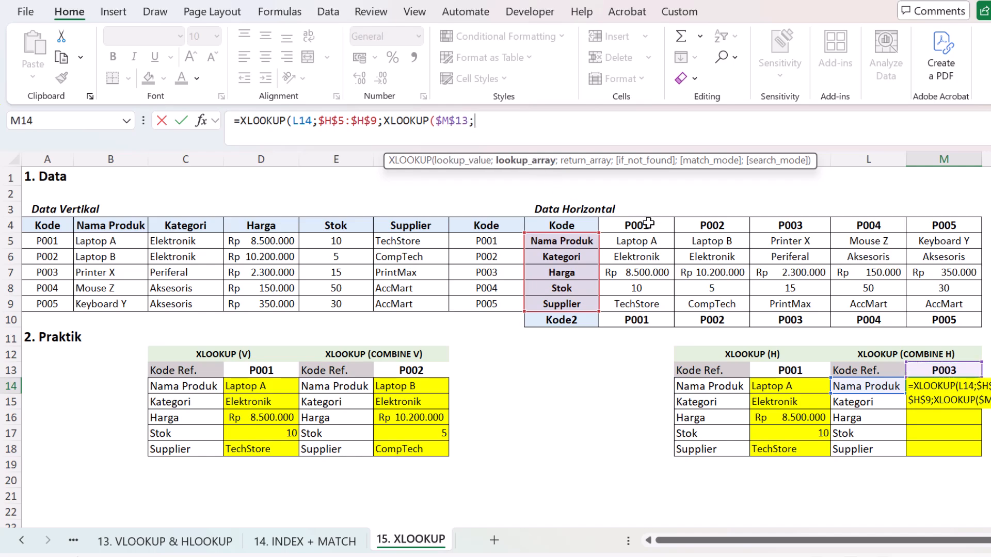
left_click_drag(647, 223, 934, 227)
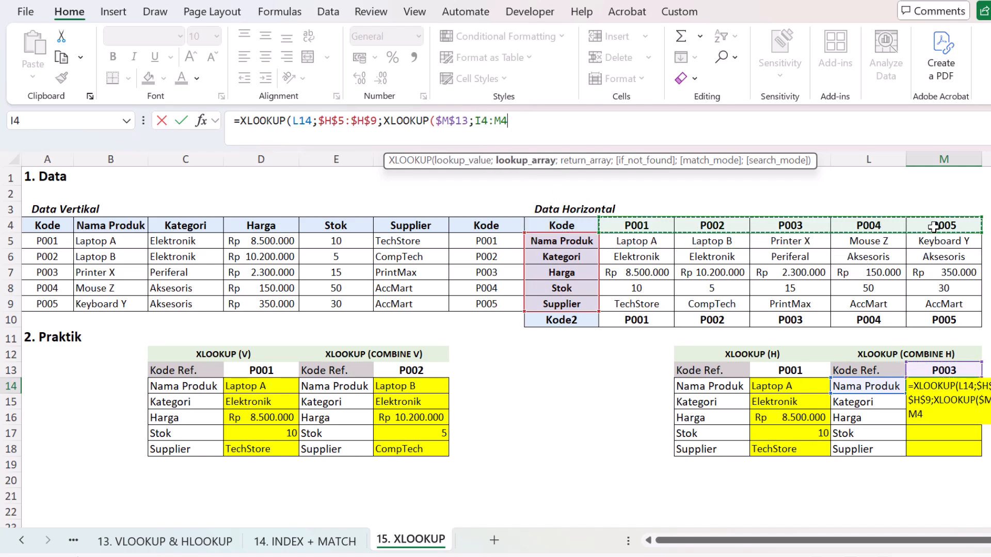
key("F4")
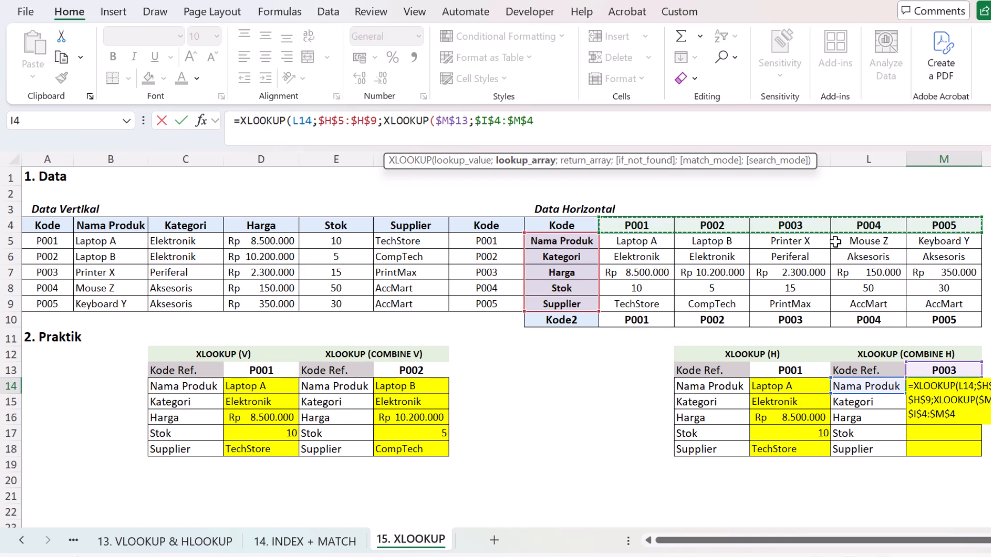
type(";")
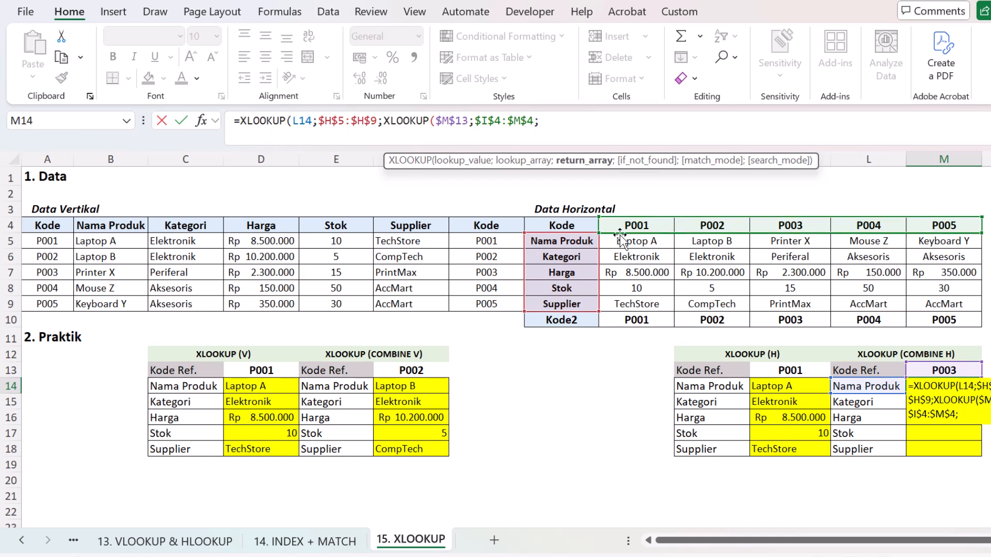
left_click_drag(637, 242, 940, 300)
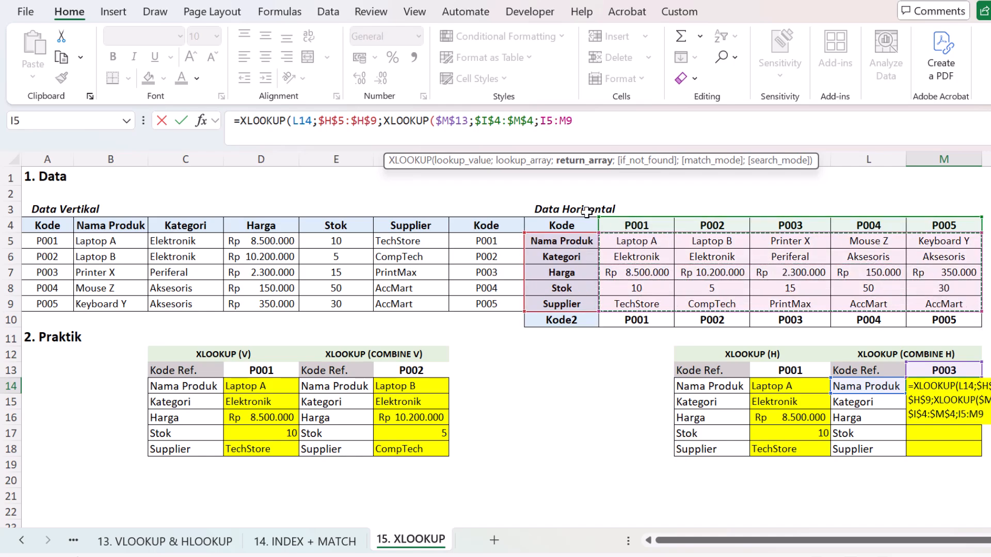
key("F4")
Step: Complete the nested XLOOKUP in M14 with "" if not found, match mode 0 and search mode 1, and enter the formula
type(";")
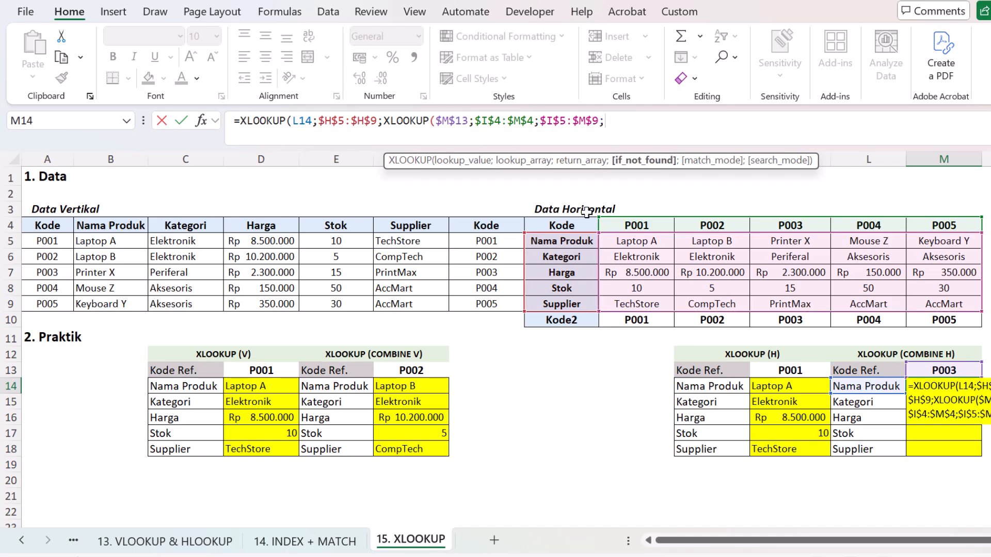
type("\"\";")
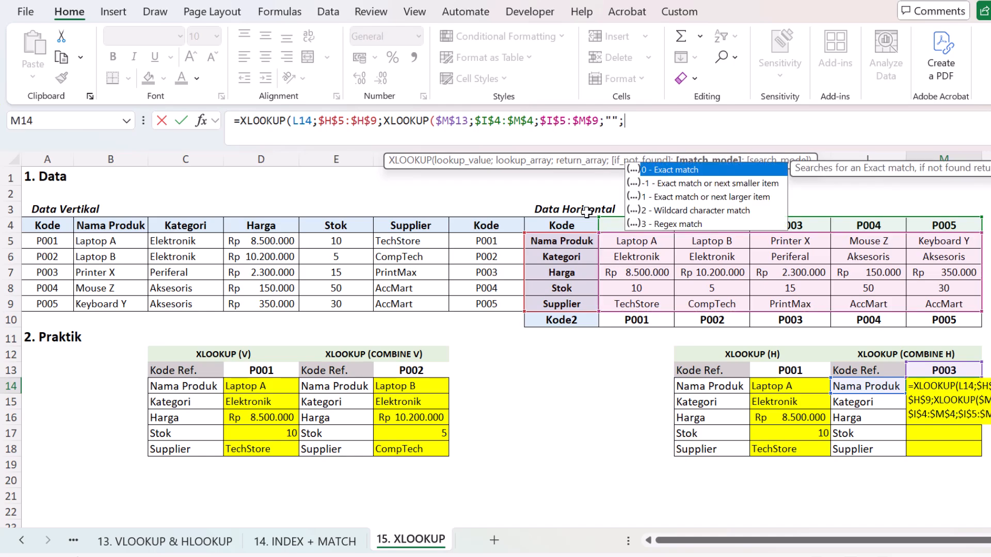
type("0;")
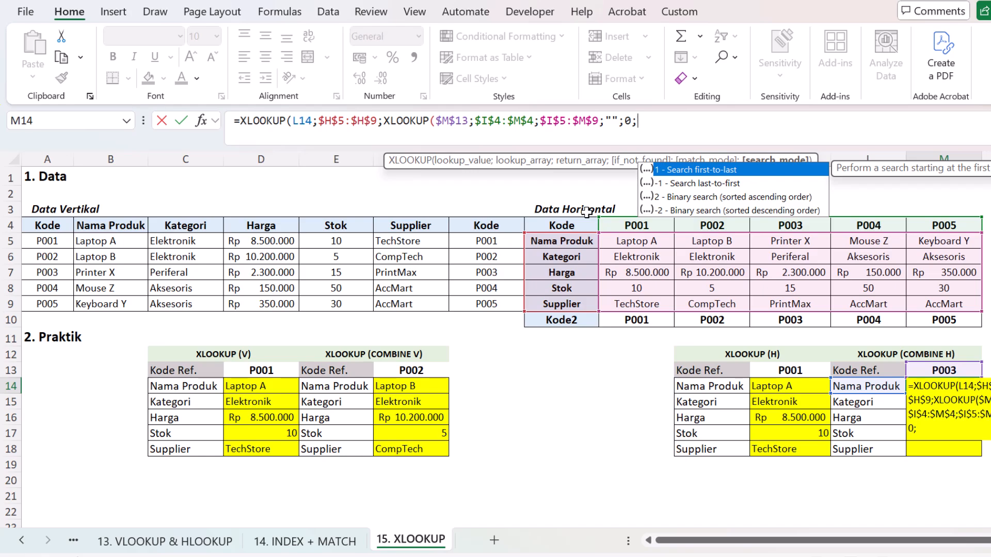
type("1")
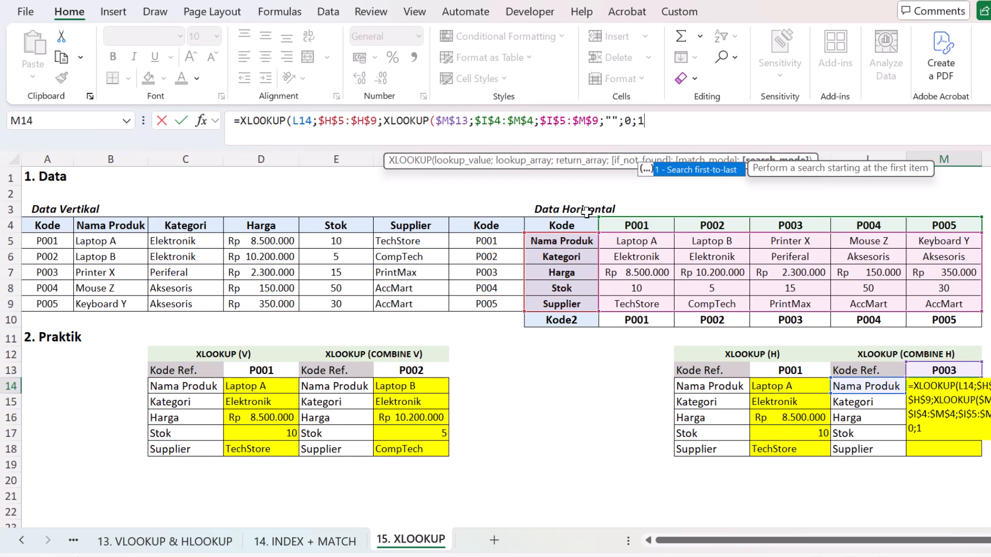
type(")")
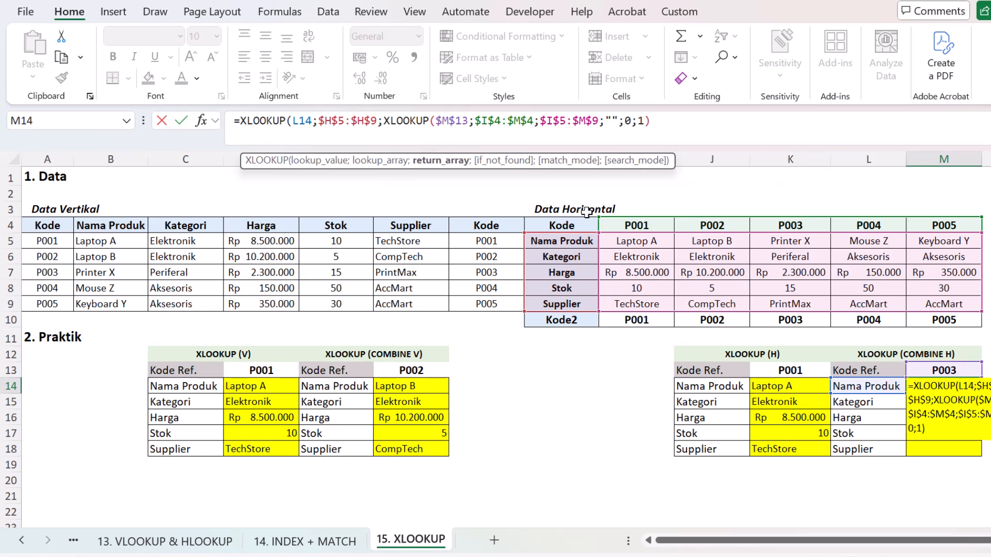
type(")")
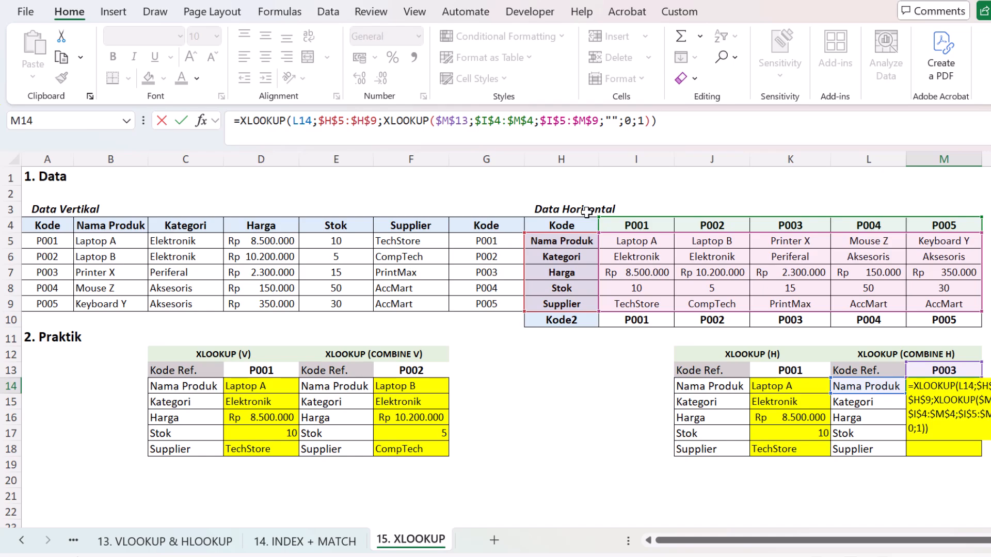
key("Return")
Step: Copy the M14 formula and paste only the formula into M15:M18
key("Up")
key("ctrl+c")
key("Down")
key("shift+Down")
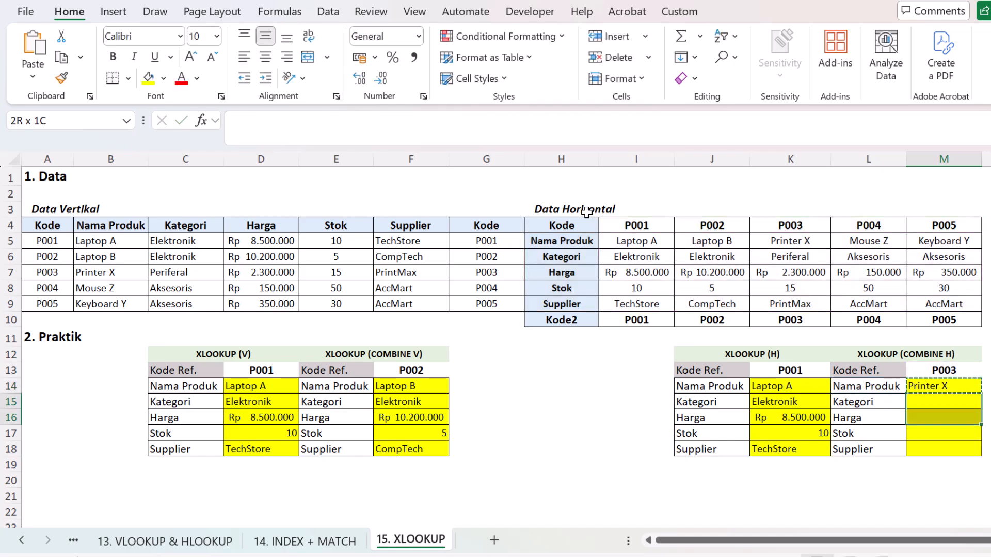
key("shift+Down")
key("shift+Down")
right_click(966, 408)
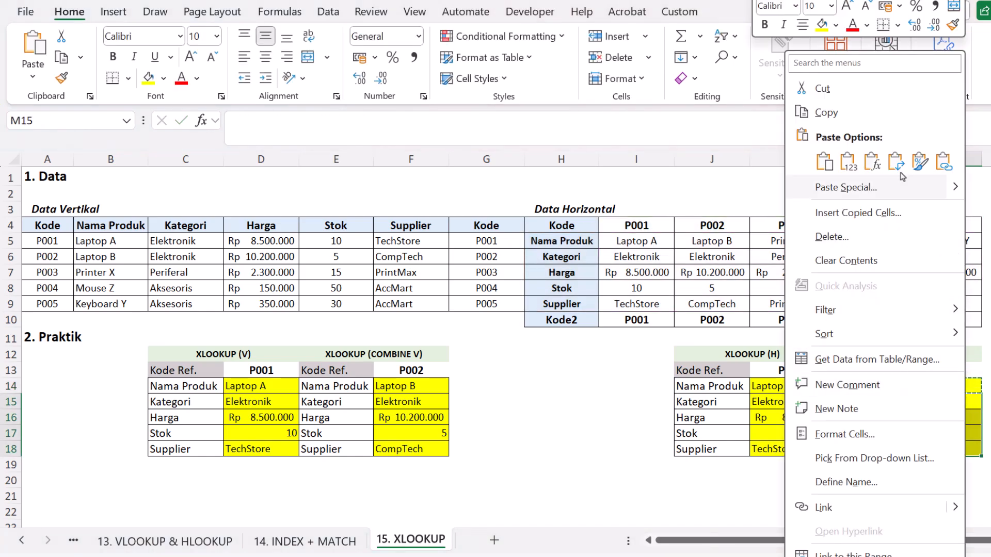
left_click(872, 162)
left_click(952, 418)
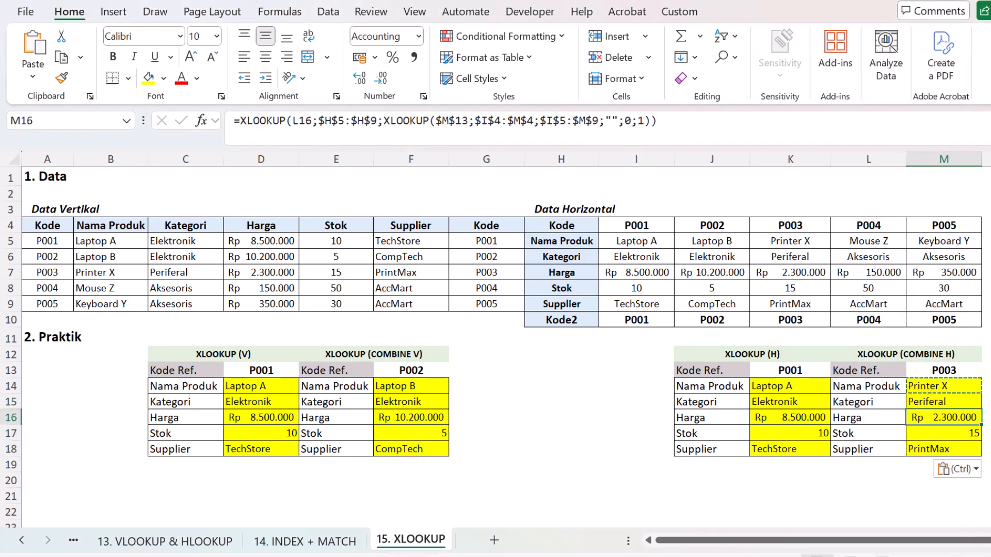
Step: Choose reference code P003 in K13 and review the results in all four XLOOKUP practice tables
left_click(818, 370)
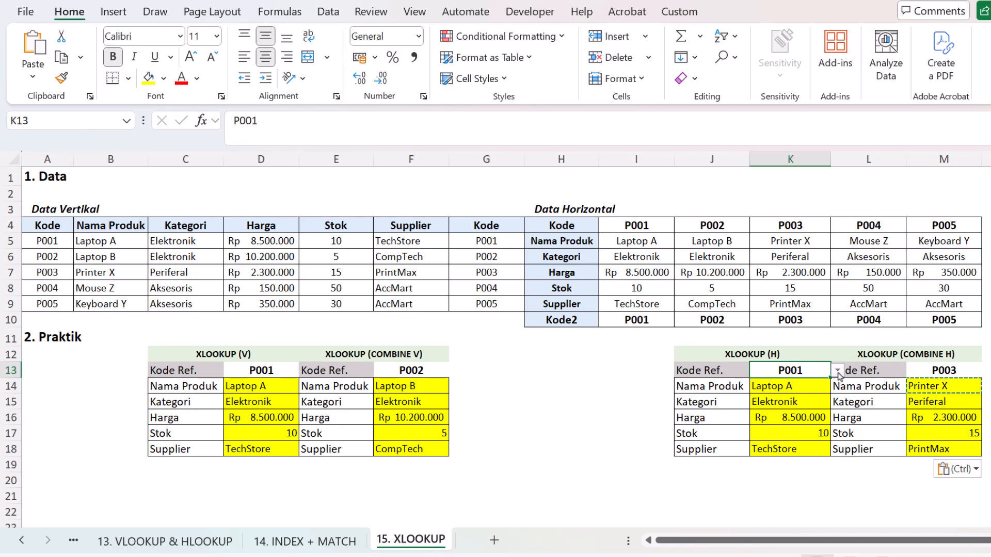
left_click(838, 371)
left_click(823, 413)
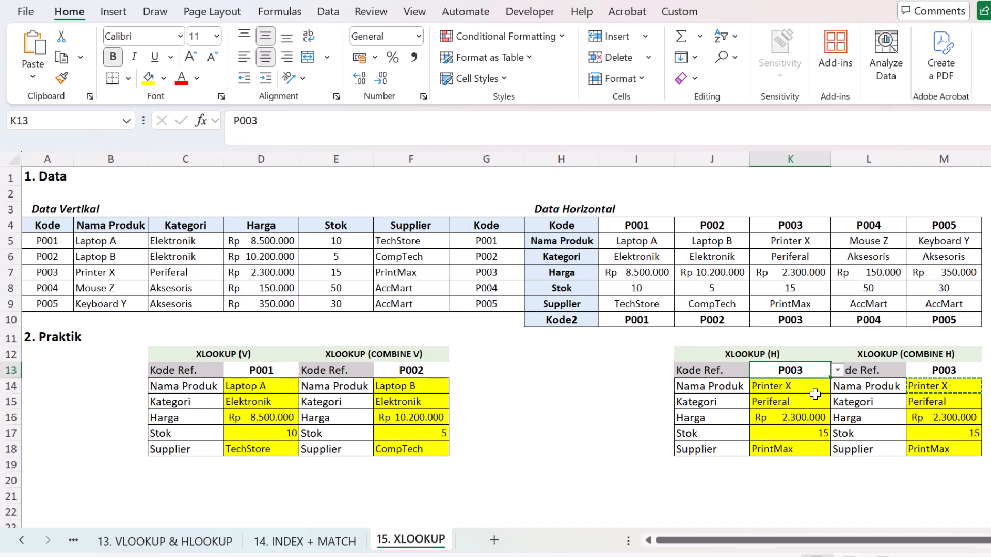
left_click(815, 417)
left_click(911, 423)
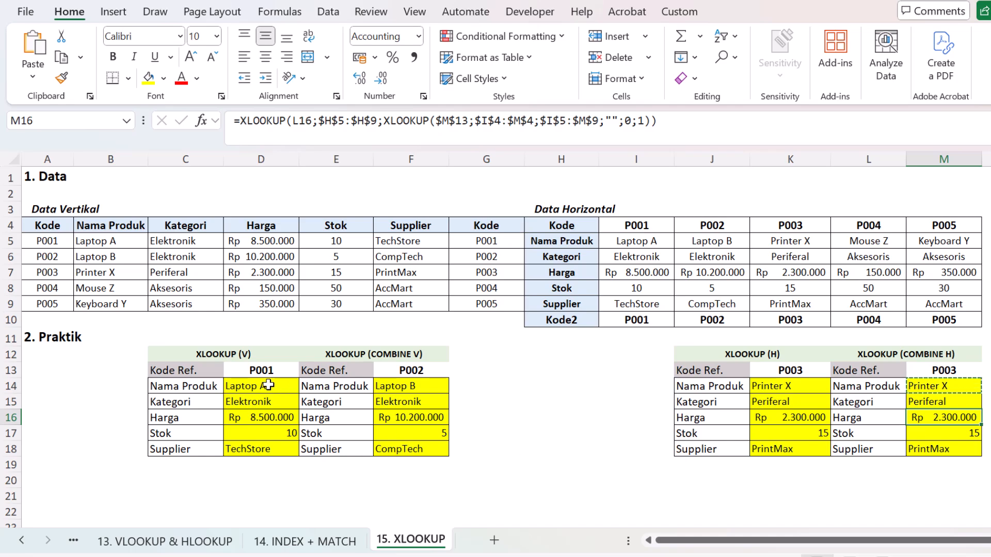
left_click_drag(266, 386, 273, 450)
left_click_drag(399, 386, 403, 450)
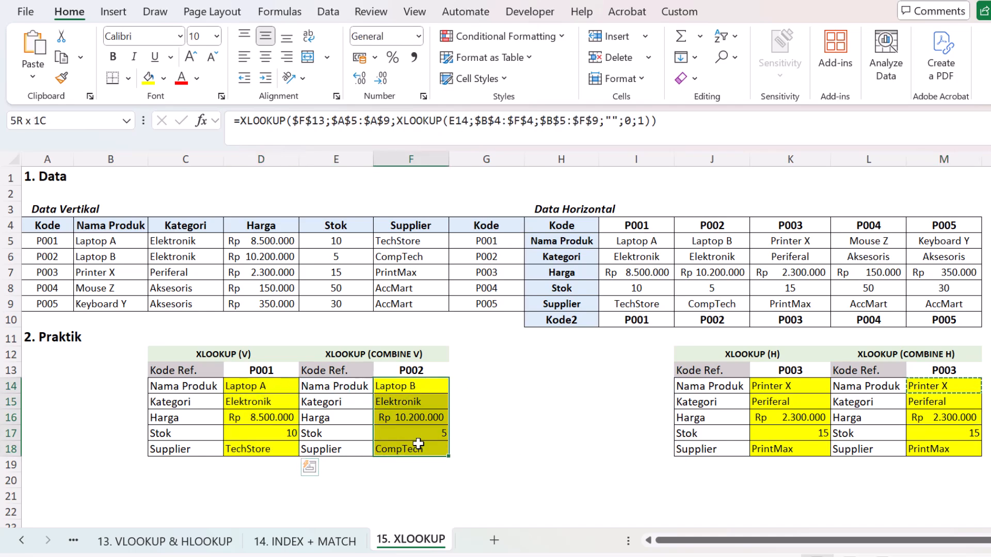
left_click_drag(777, 392, 800, 450)
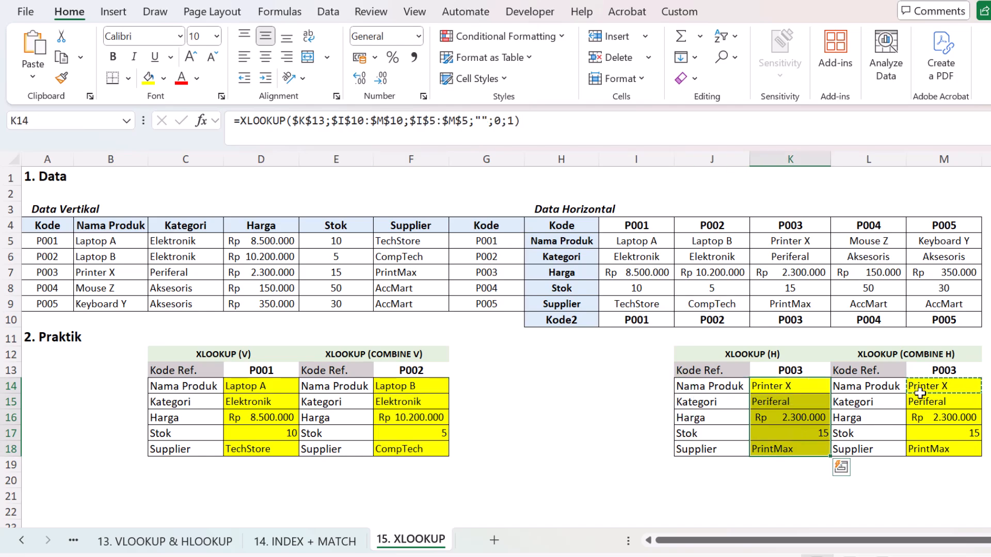
left_click_drag(924, 386, 922, 450)
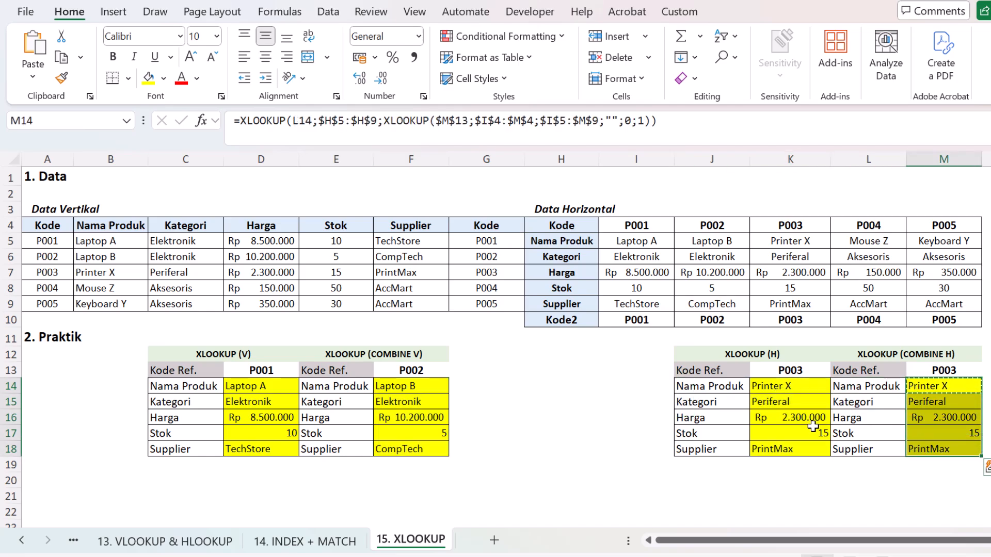